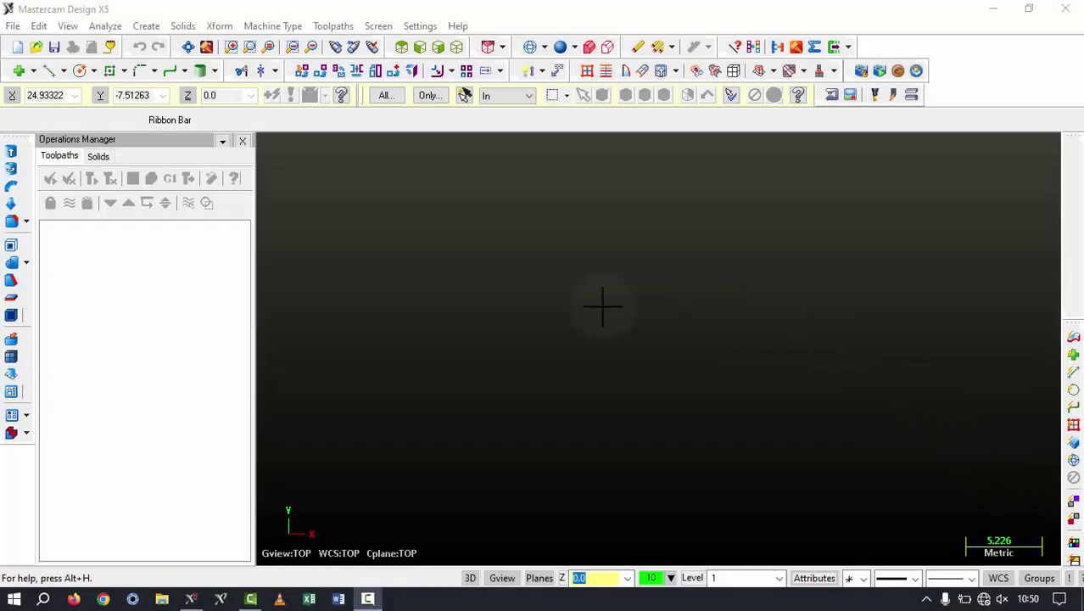
Step: Open the STEP file "4ax paralel to curve.STP" from the Desktop folder
click(669, 396)
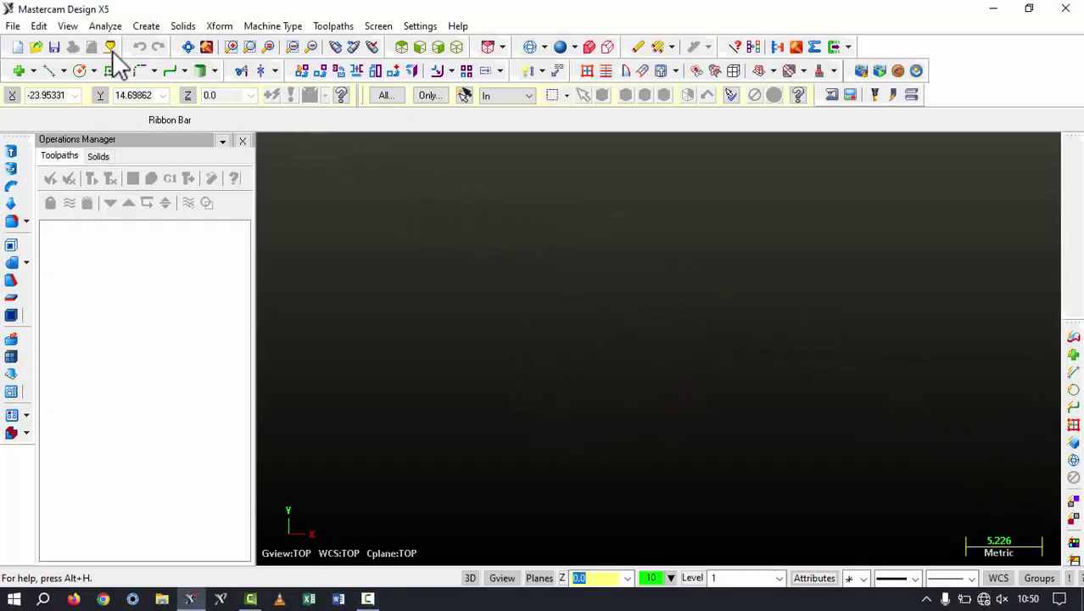
click(24, 28)
click(56, 42)
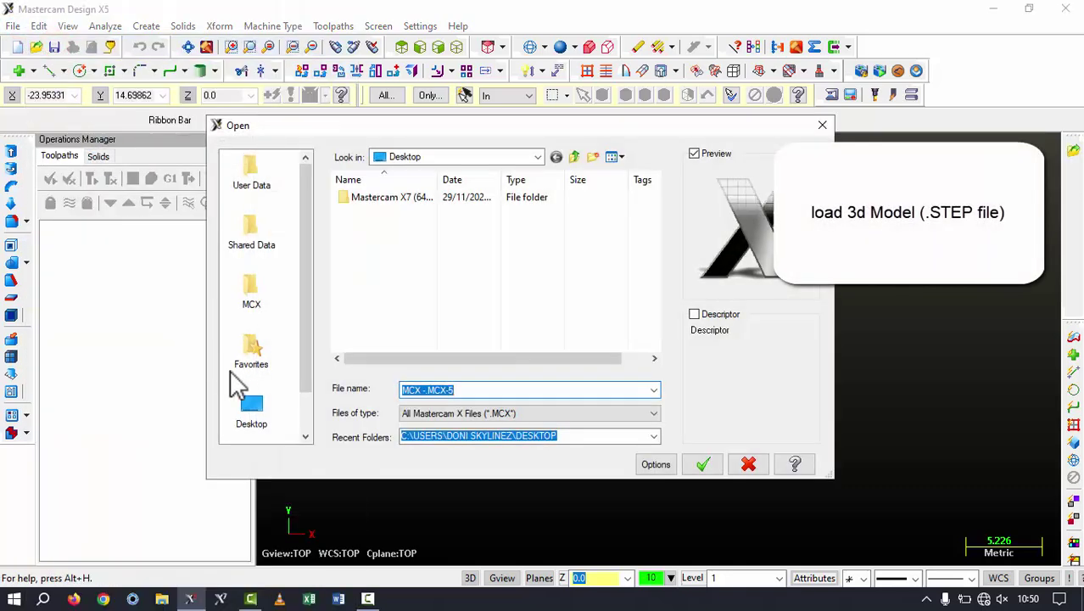
click(254, 414)
click(438, 414)
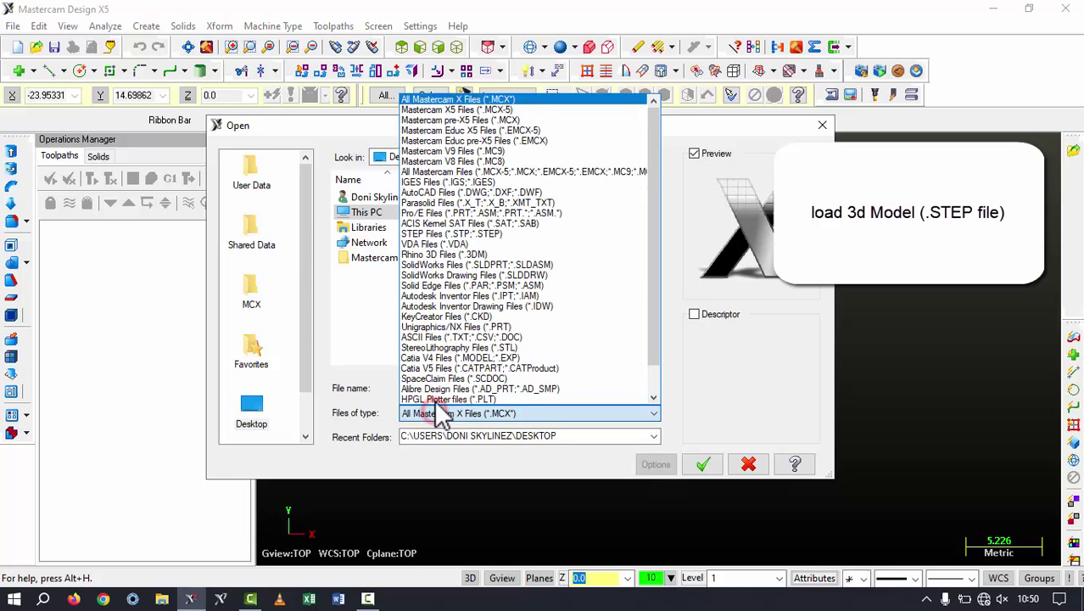
click(444, 233)
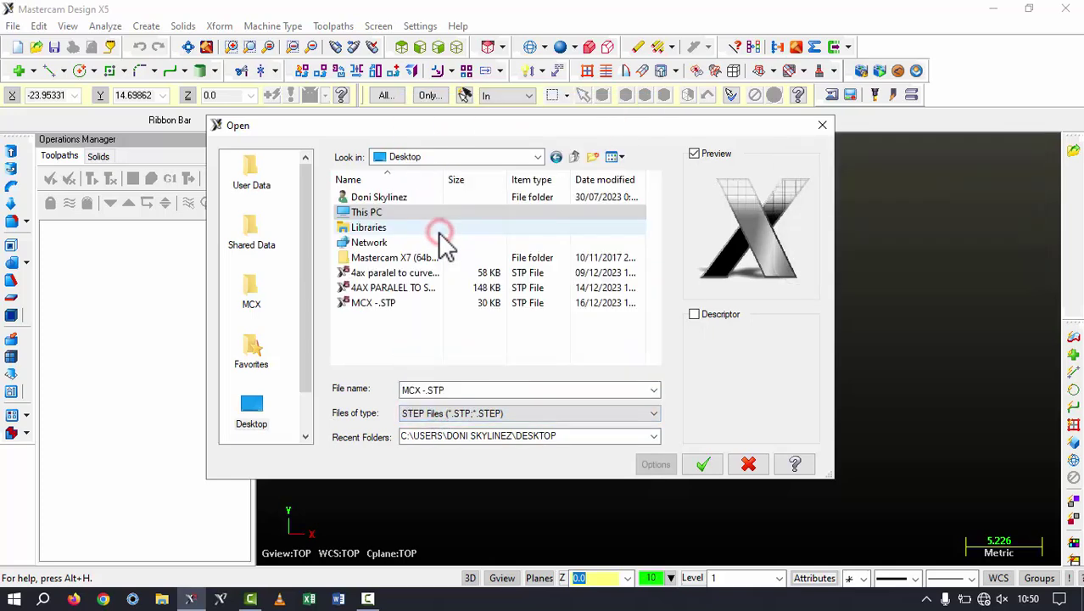
click(380, 272)
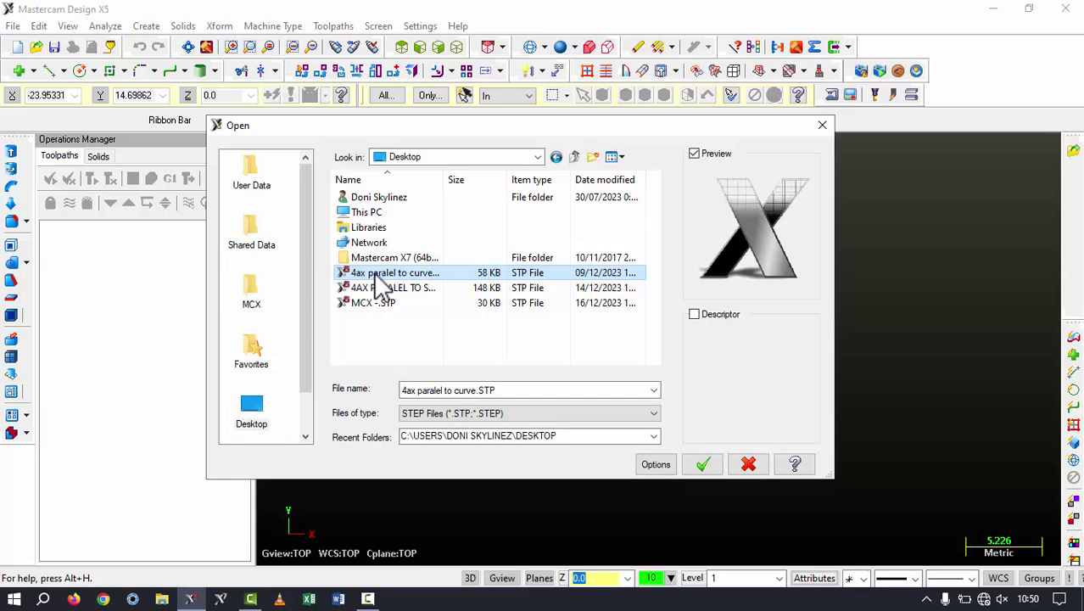
click(698, 464)
scroll(399, 291, down, 4)
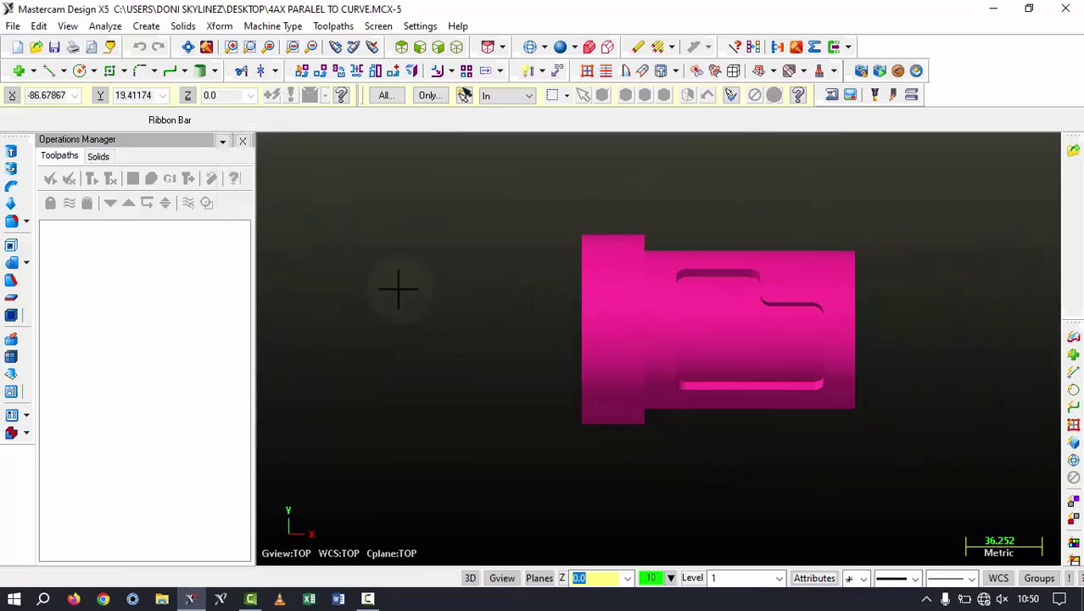
Step: Display the coordinate axes and examine where the origin lies on the part's large end face
scroll(633, 277, up, 1)
middle_drag(633, 278, 478, 187)
scroll(420, 202, down, 1)
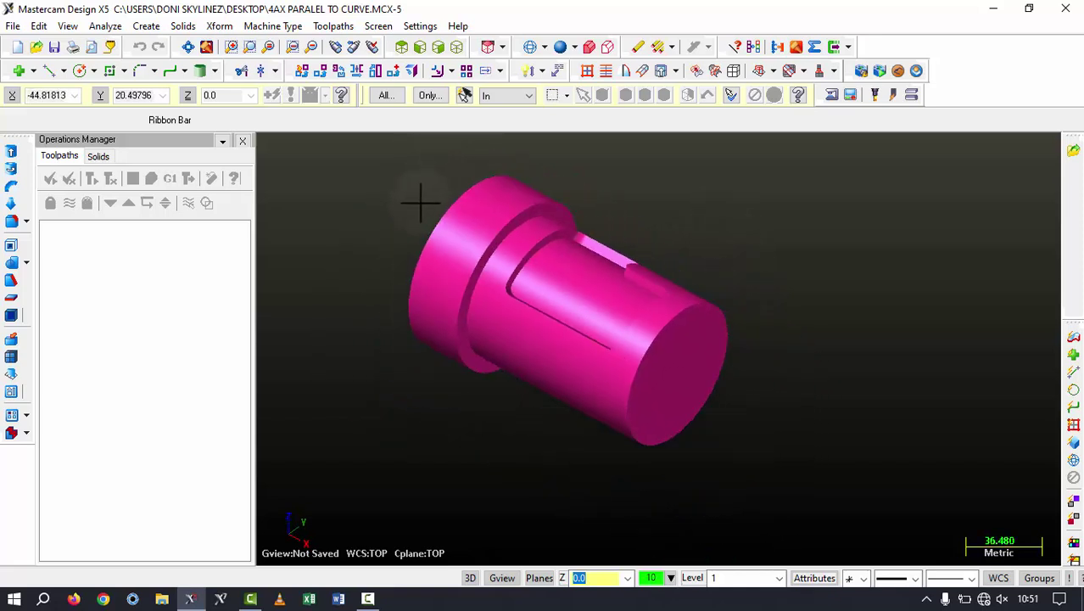
key(F9)
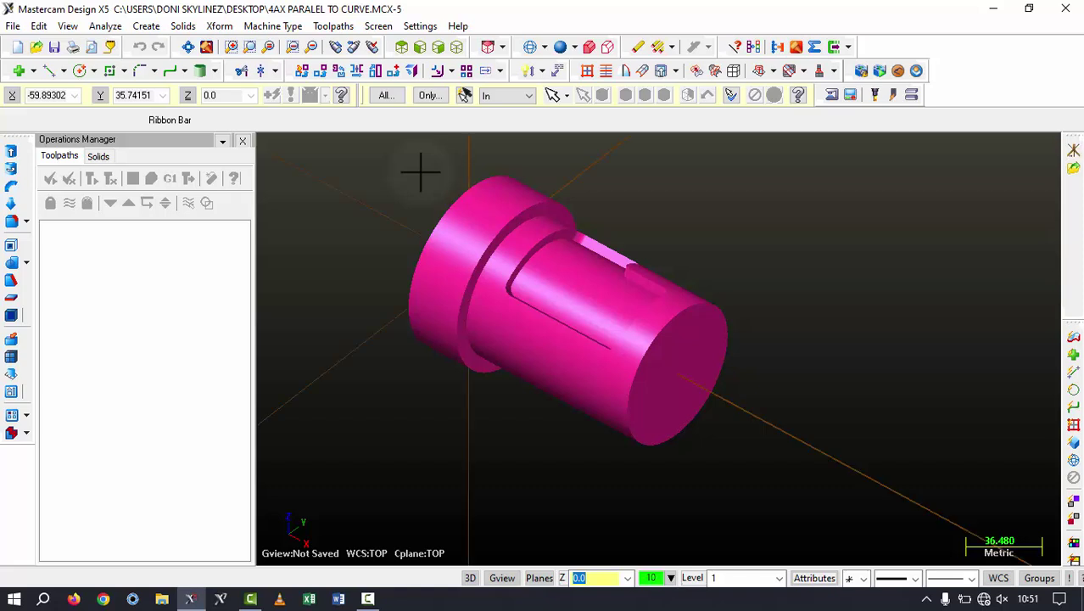
middle_drag(610, 187, 426, 157)
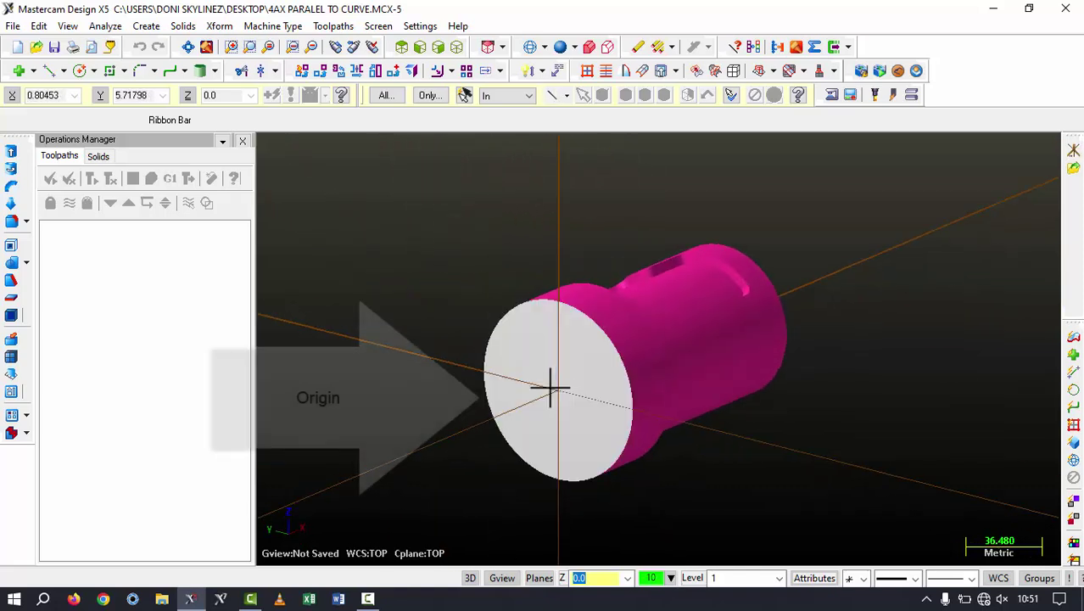
middle_drag(508, 228, 730, 257)
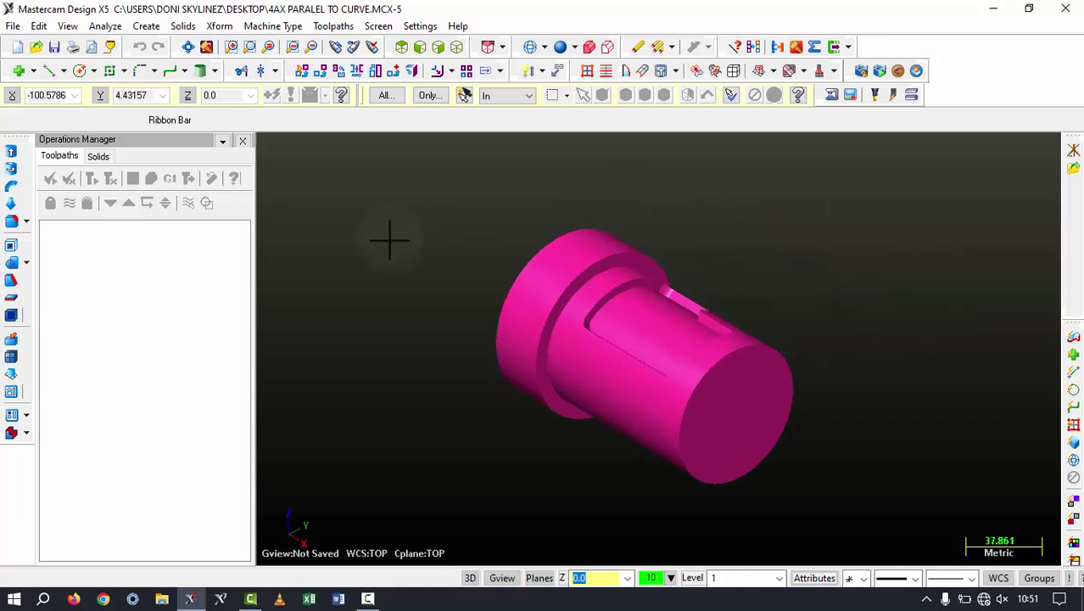
scroll(292, 322, down, 2)
scroll(624, 278, up, 4)
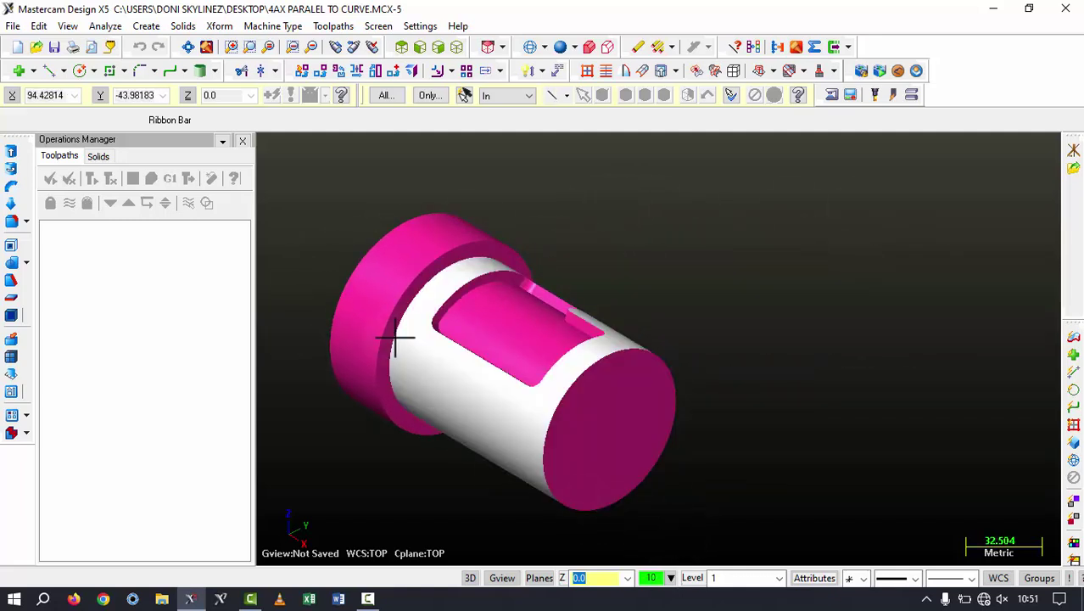
Step: Measure the diameter of the smaller cylinder's end face and that cylinder's length up to the flange
click(103, 28)
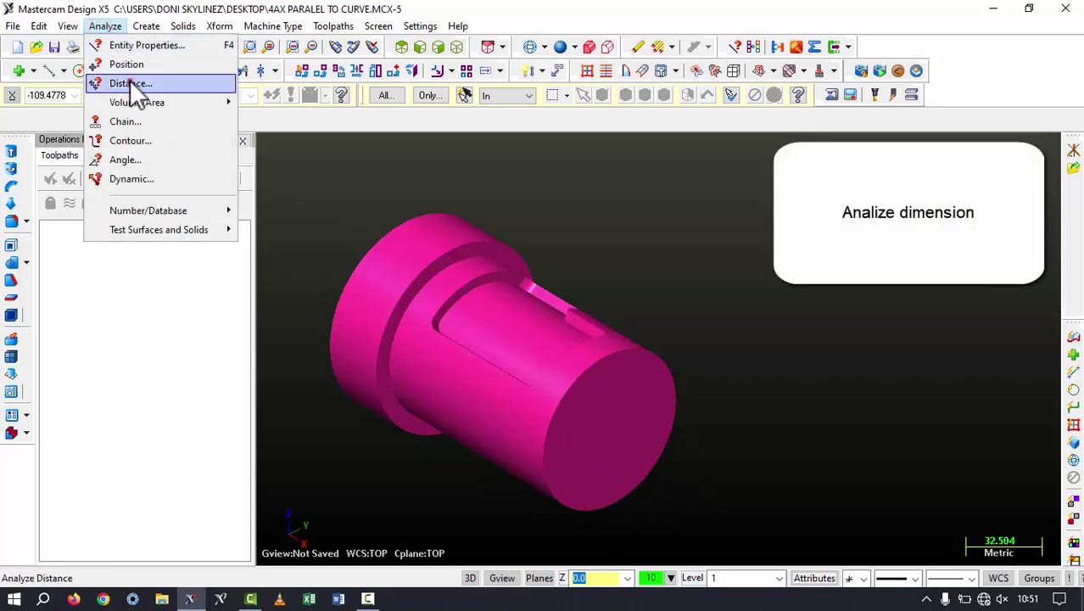
click(132, 83)
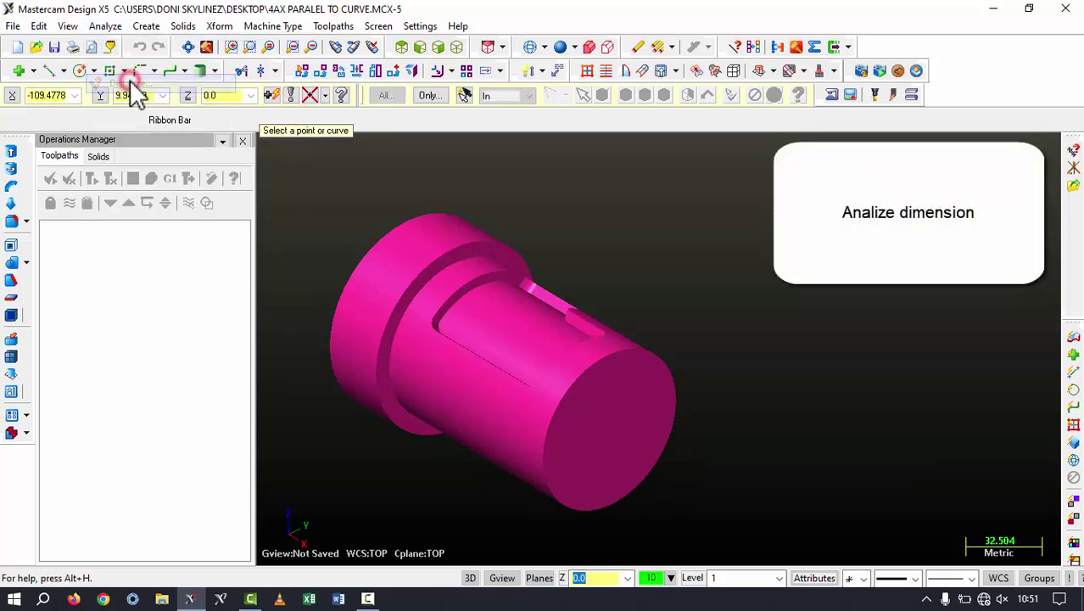
click(543, 460)
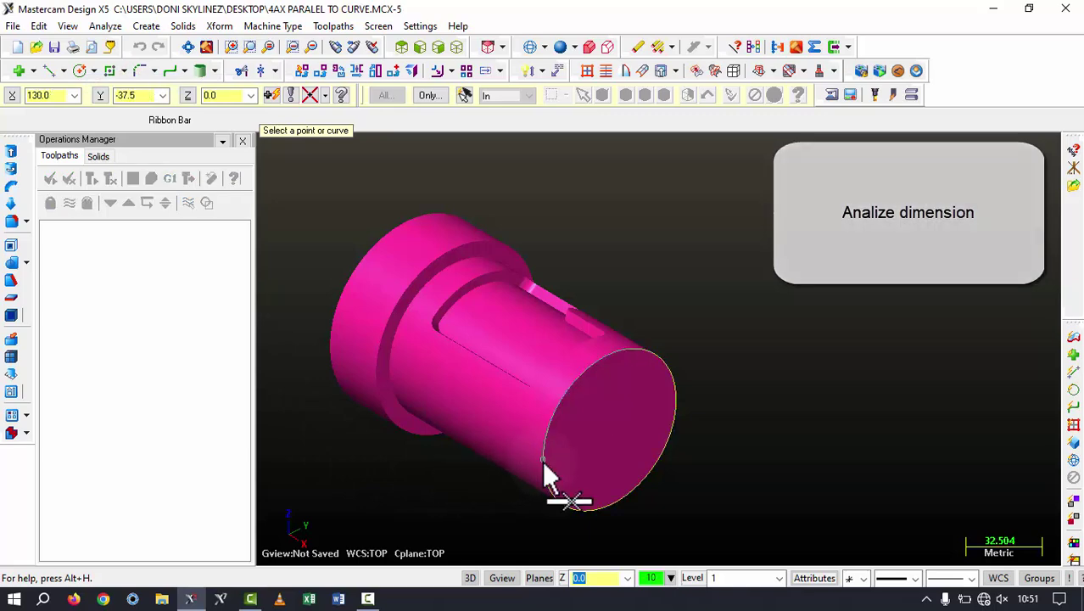
click(678, 404)
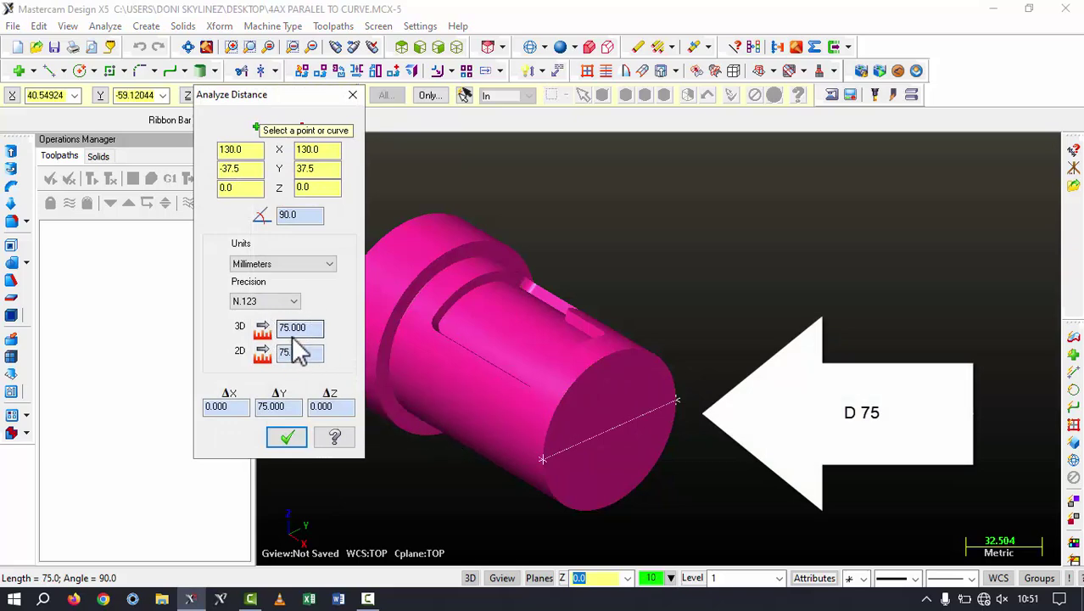
click(543, 460)
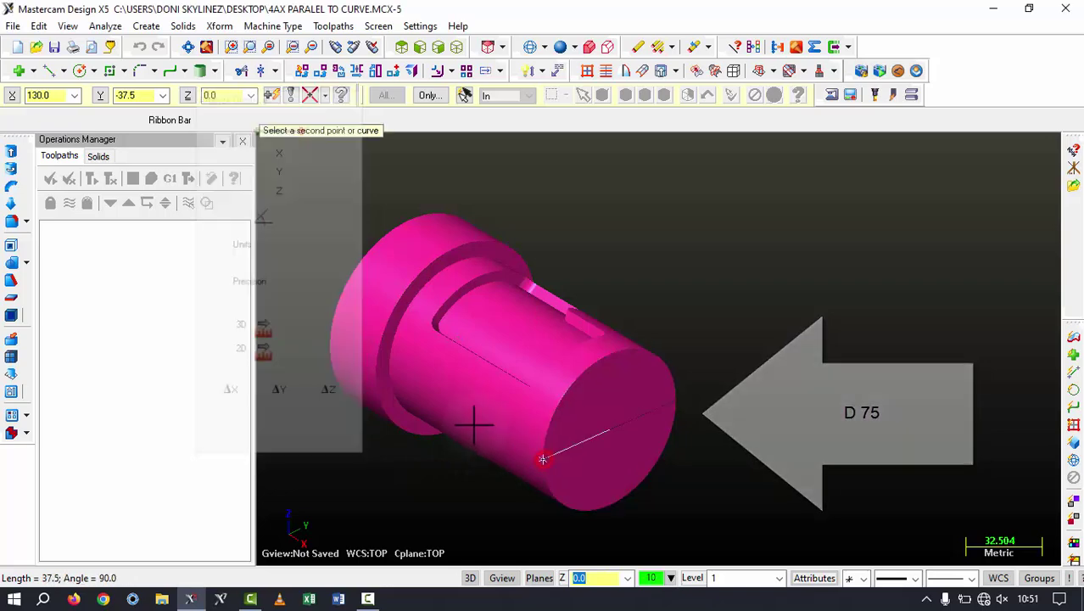
click(388, 375)
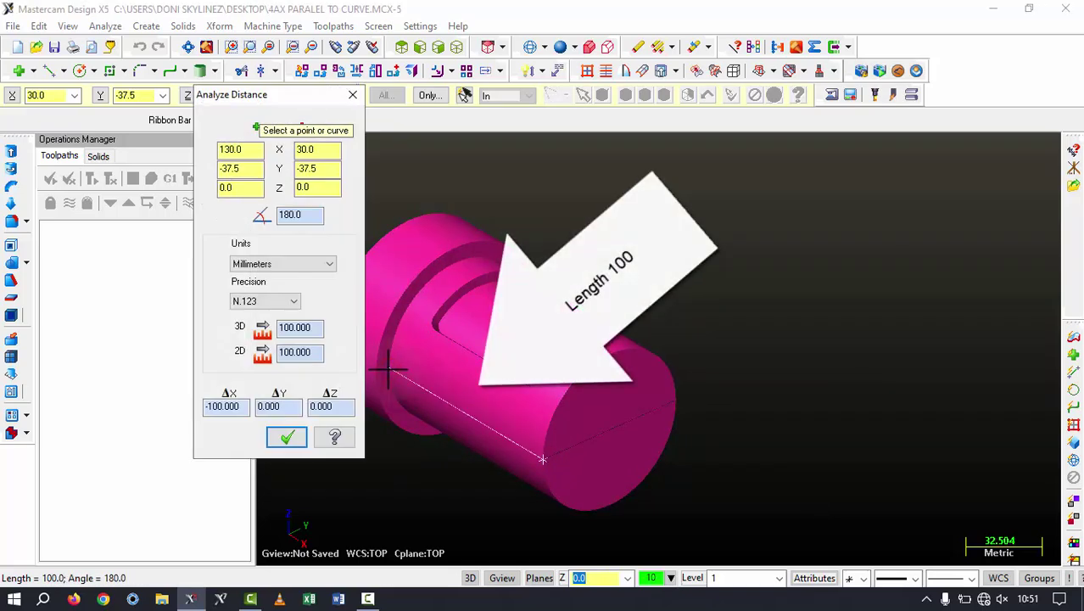
Step: Measure the length of the larger flange along its outer edge in the axial direction
middle_drag(360, 348, 458, 377)
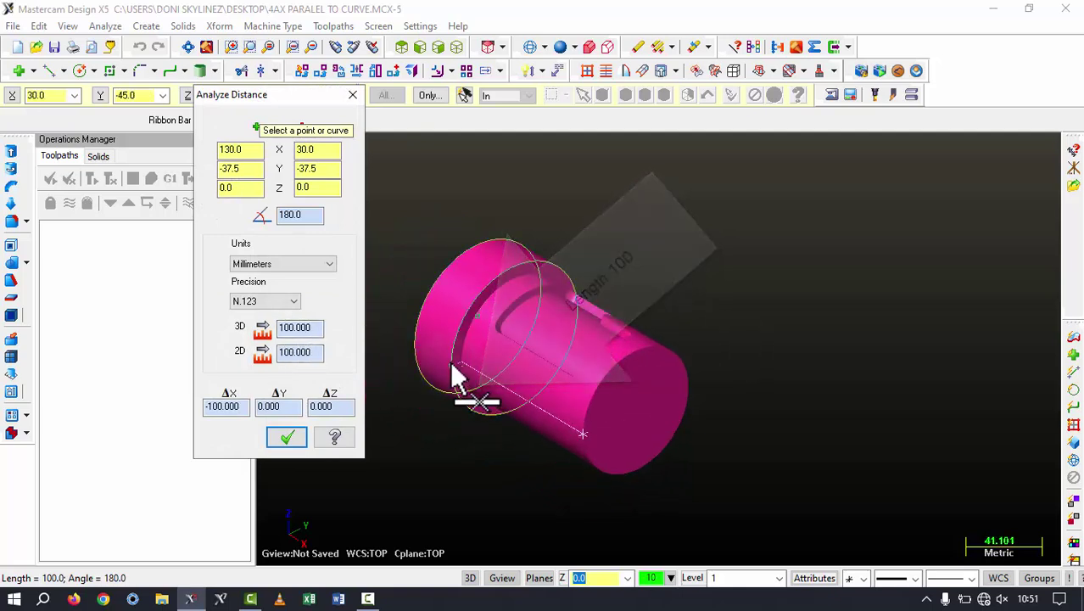
click(456, 371)
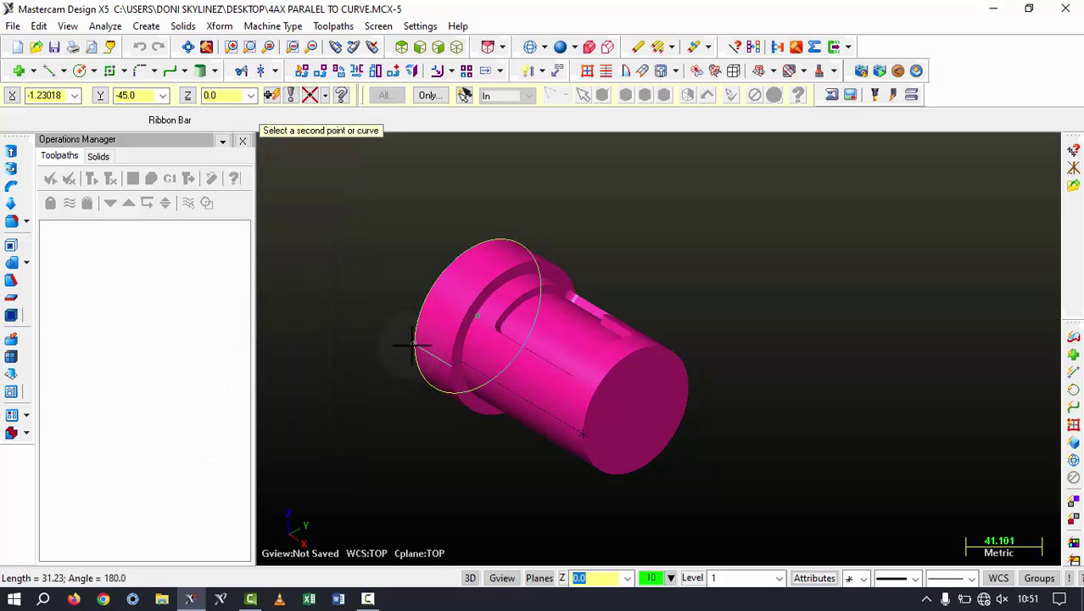
scroll(415, 357, up, 5)
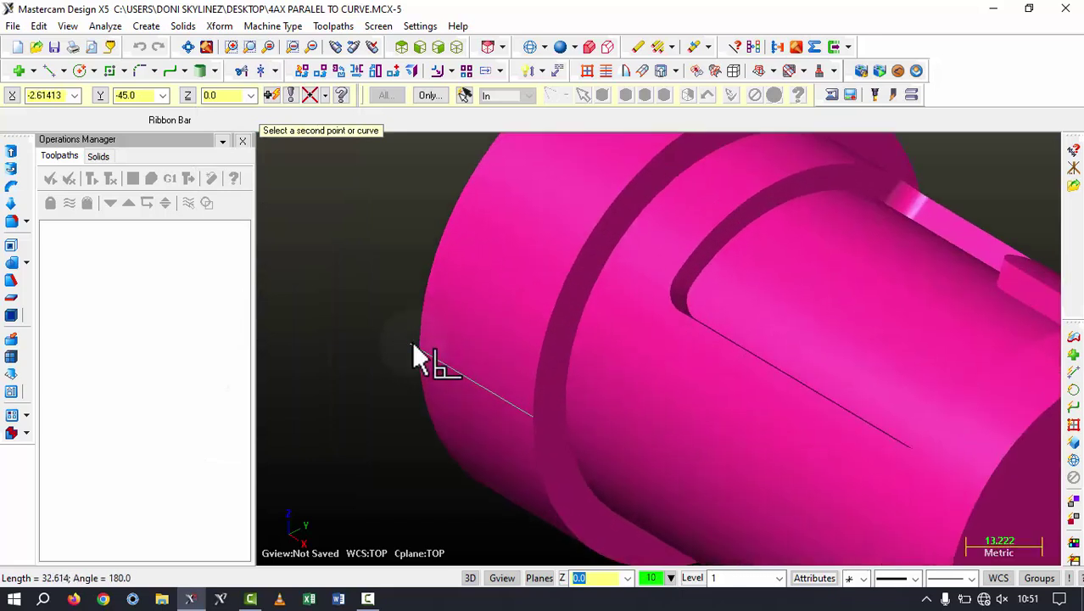
click(418, 348)
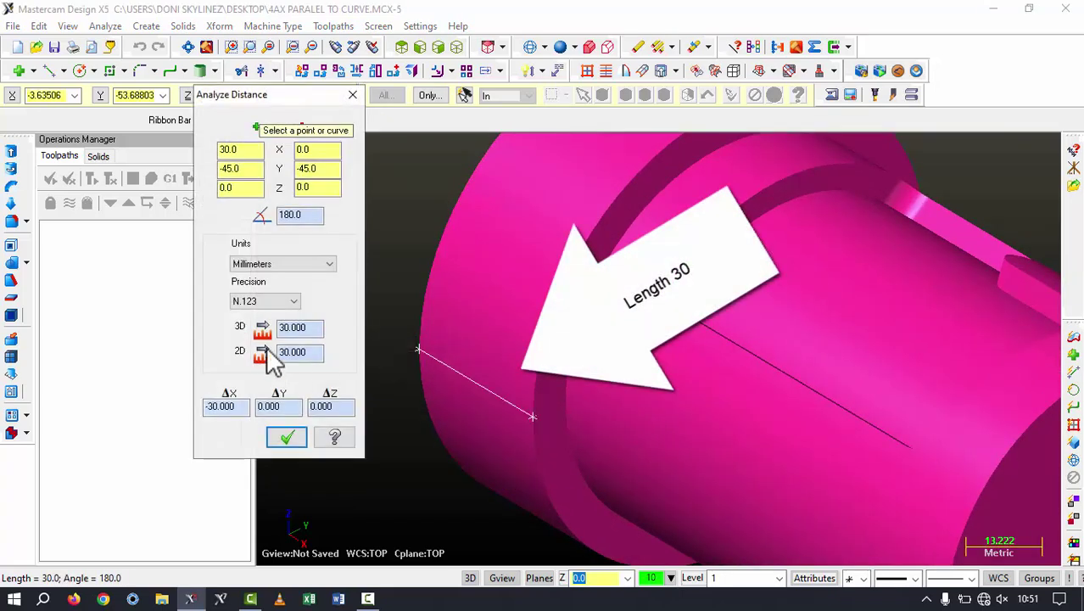
scroll(463, 298, down, 5)
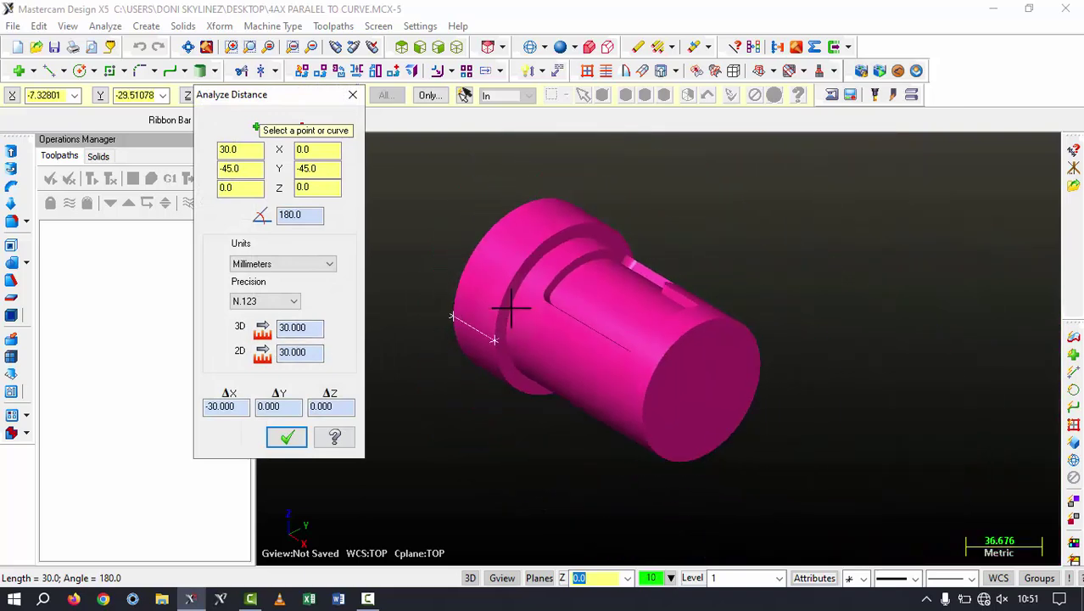
Step: Measure the depth of the pocket in the smaller cylinder and examine the pocket's curved floor
scroll(578, 284, up, 5)
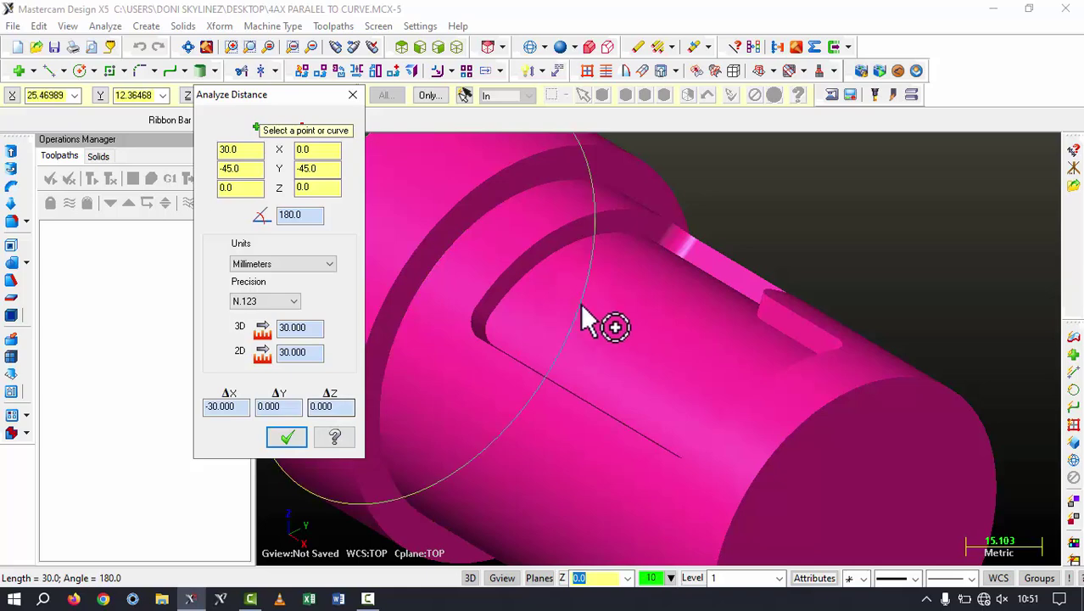
scroll(529, 298, up, 4)
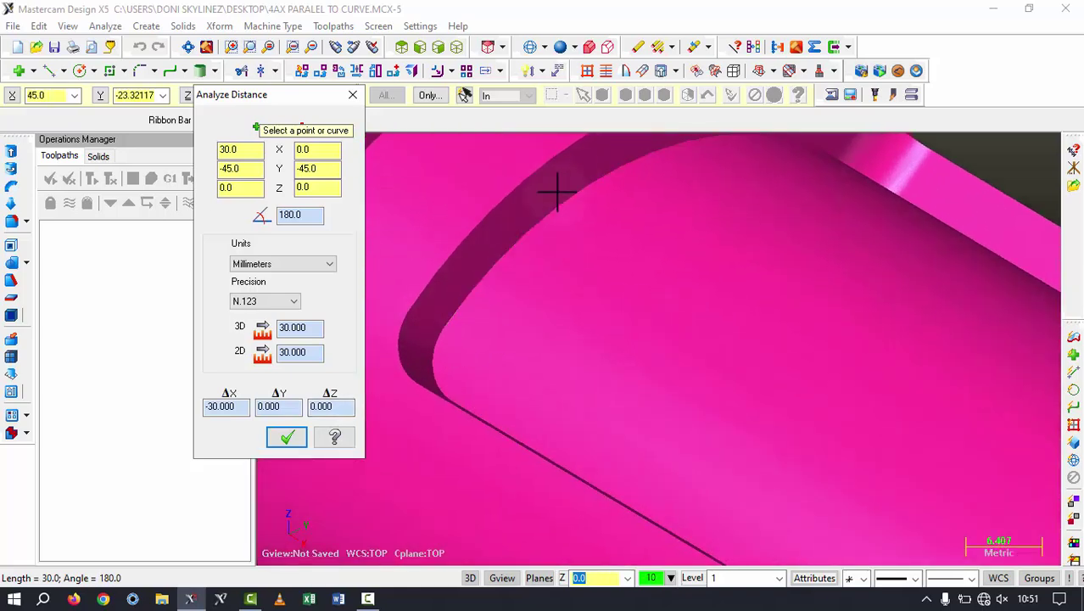
middle_drag(569, 165, 617, 202)
click(618, 246)
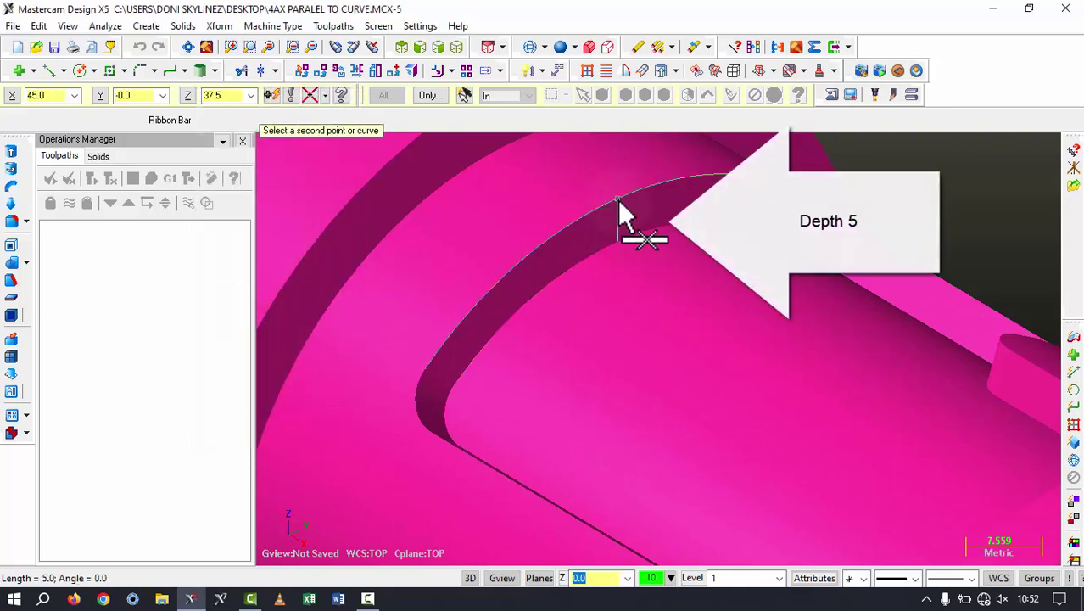
click(618, 200)
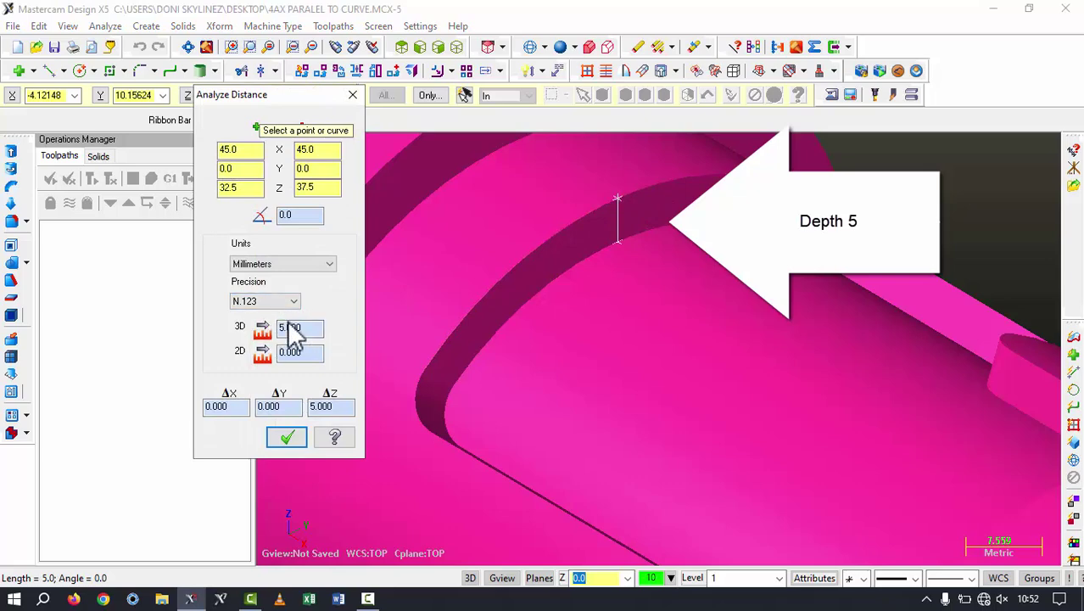
scroll(666, 212, up, 2)
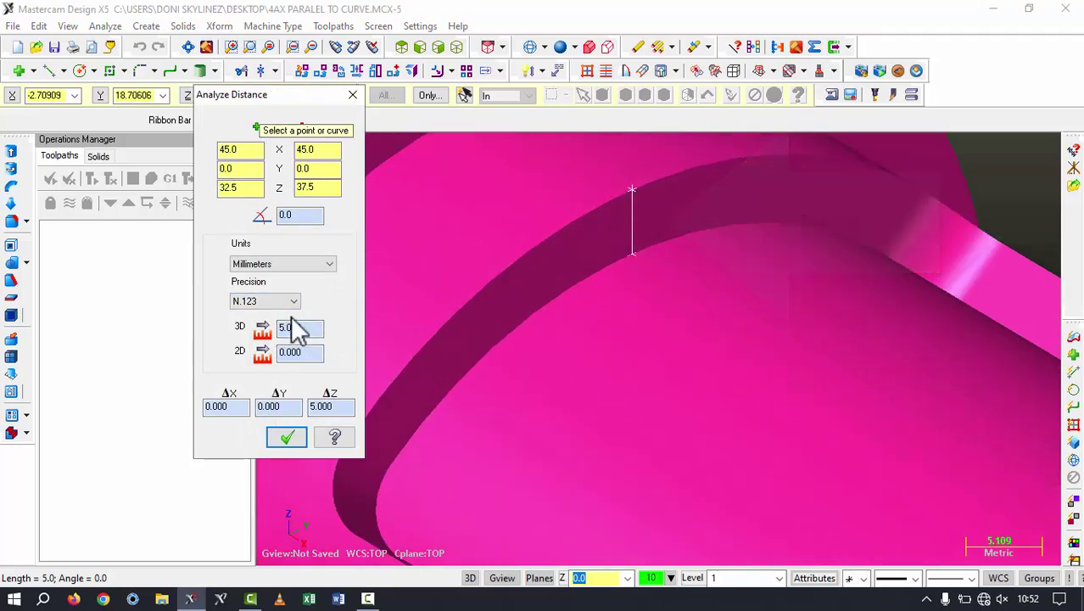
scroll(632, 284, down, 5)
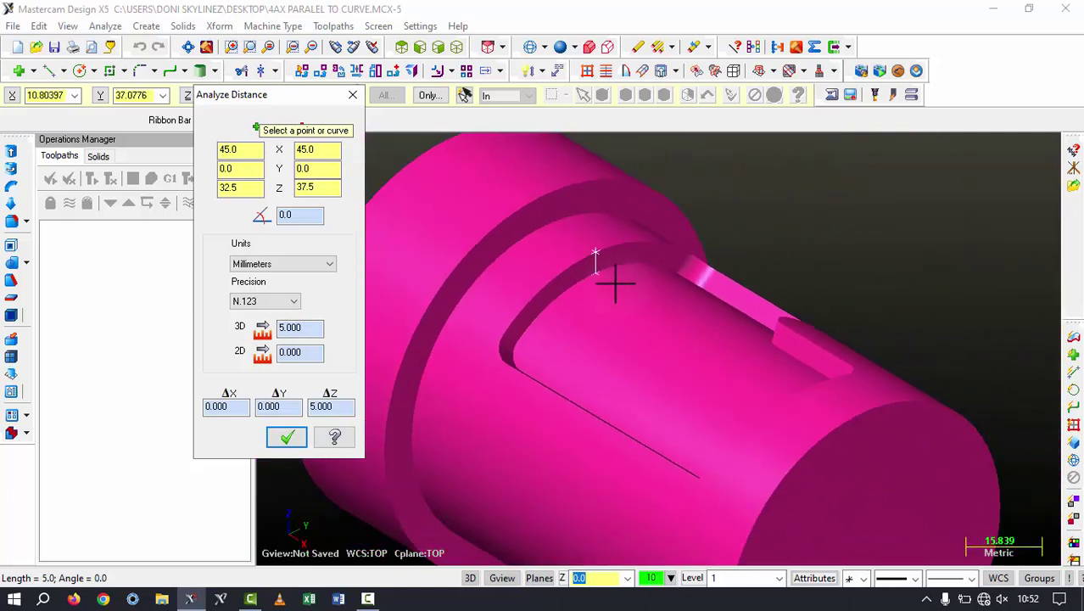
click(288, 437)
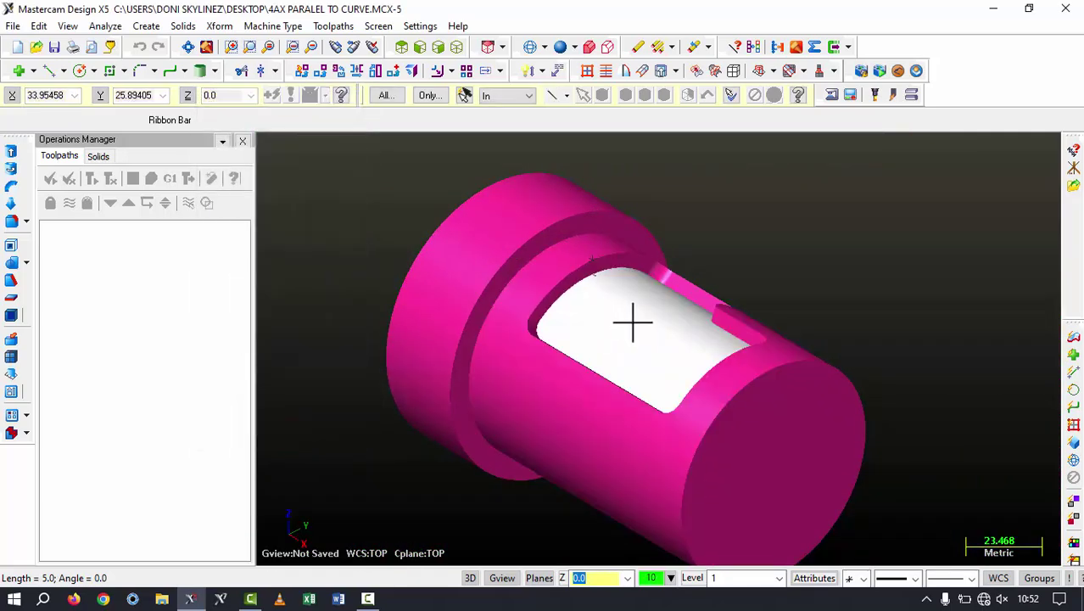
middle_drag(614, 332, 572, 327)
middle_drag(594, 368, 642, 392)
scroll(596, 411, up, 3)
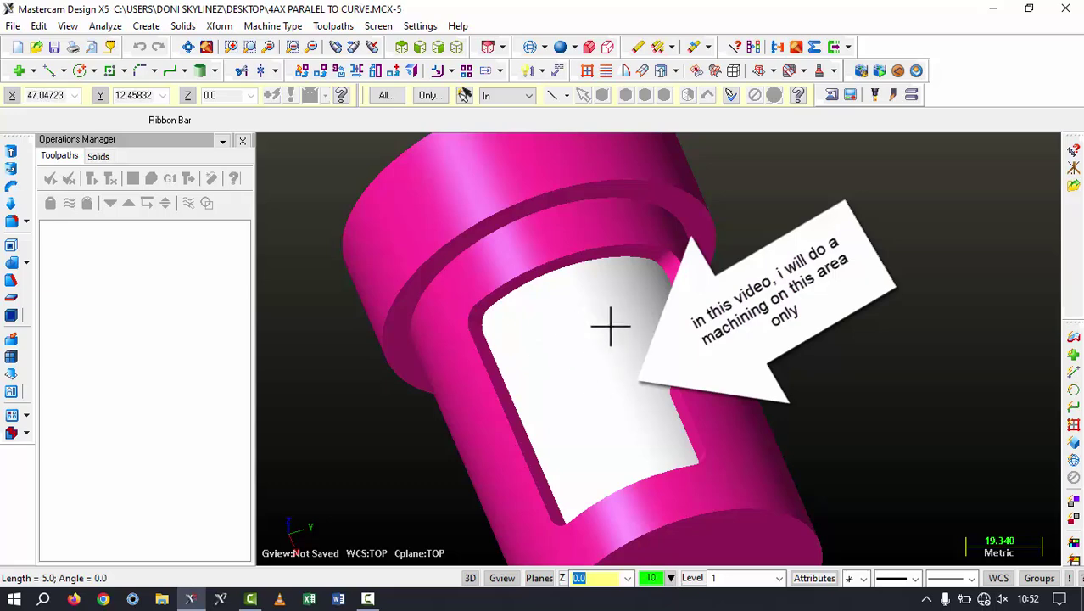
middle_drag(596, 338, 596, 374)
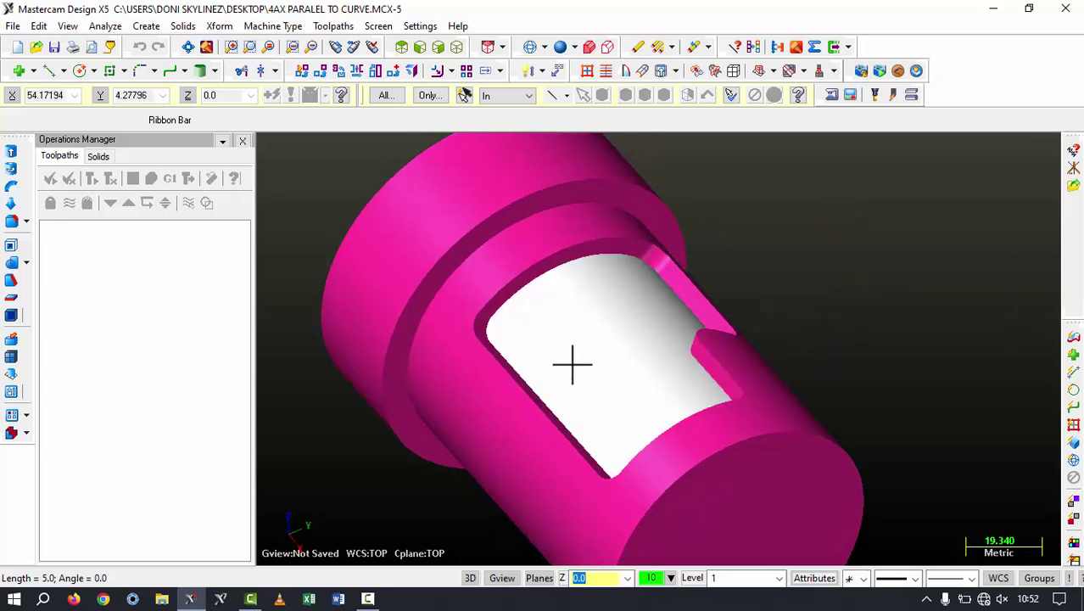
middle_drag(566, 332, 398, 280)
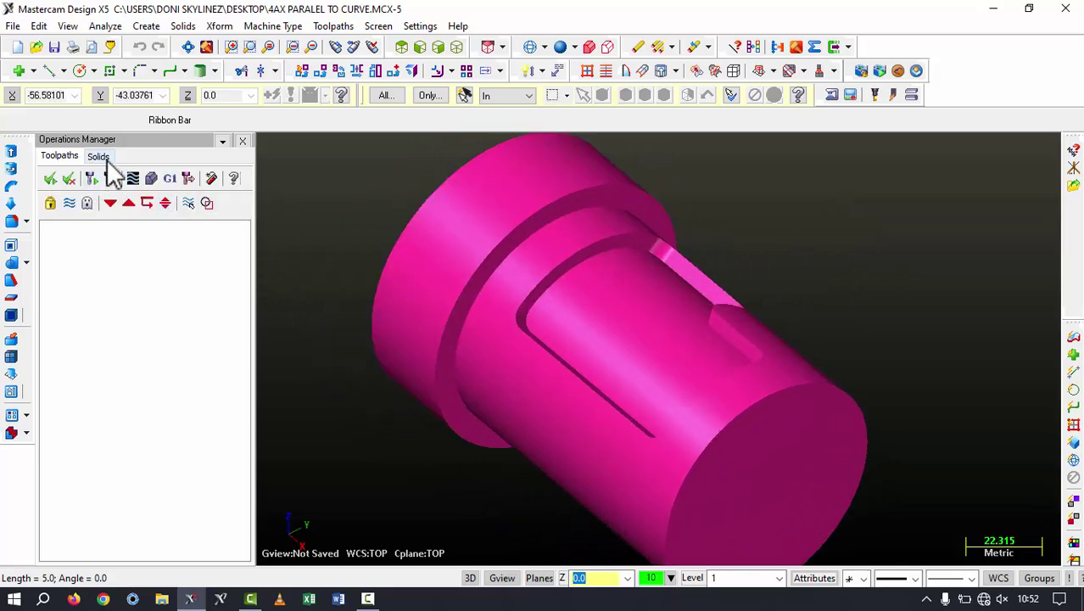
Step: Set the machine type to the default mill to create a machine group for the part
click(270, 26)
mouse_move(275, 46)
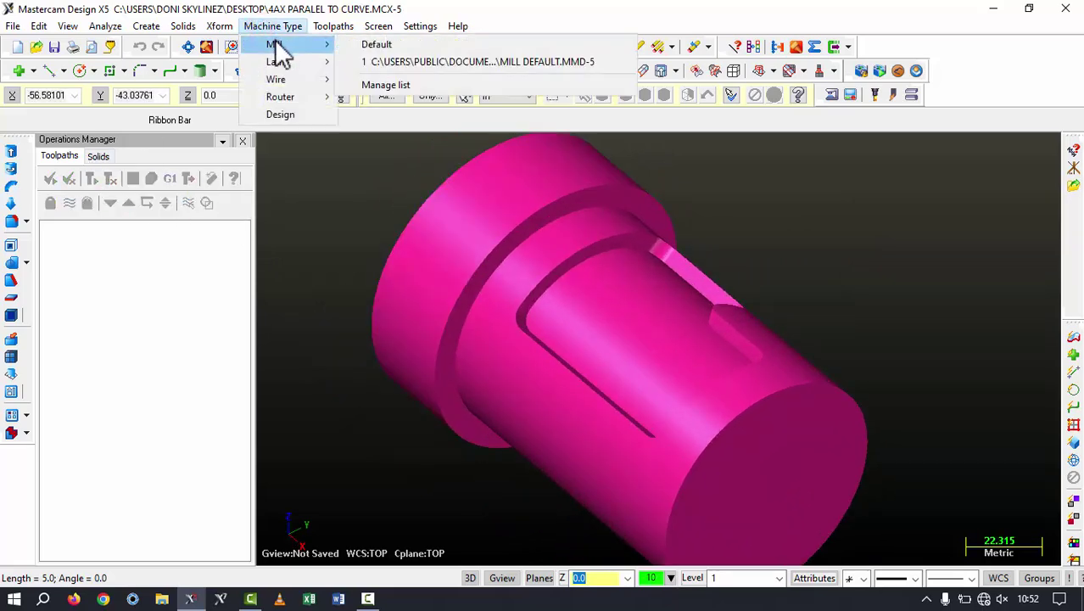
click(376, 45)
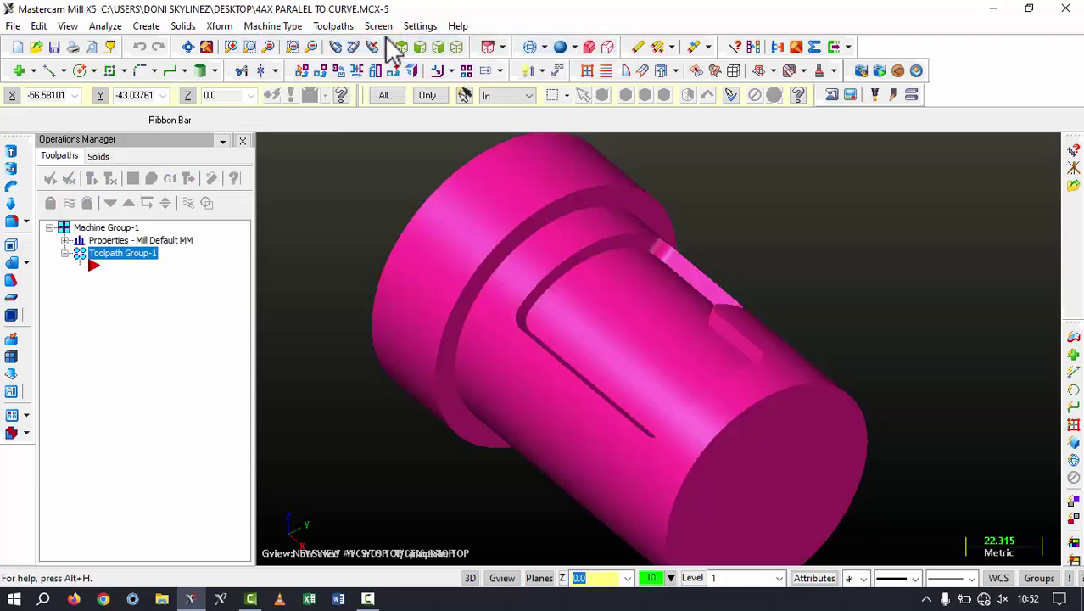
click(575, 336)
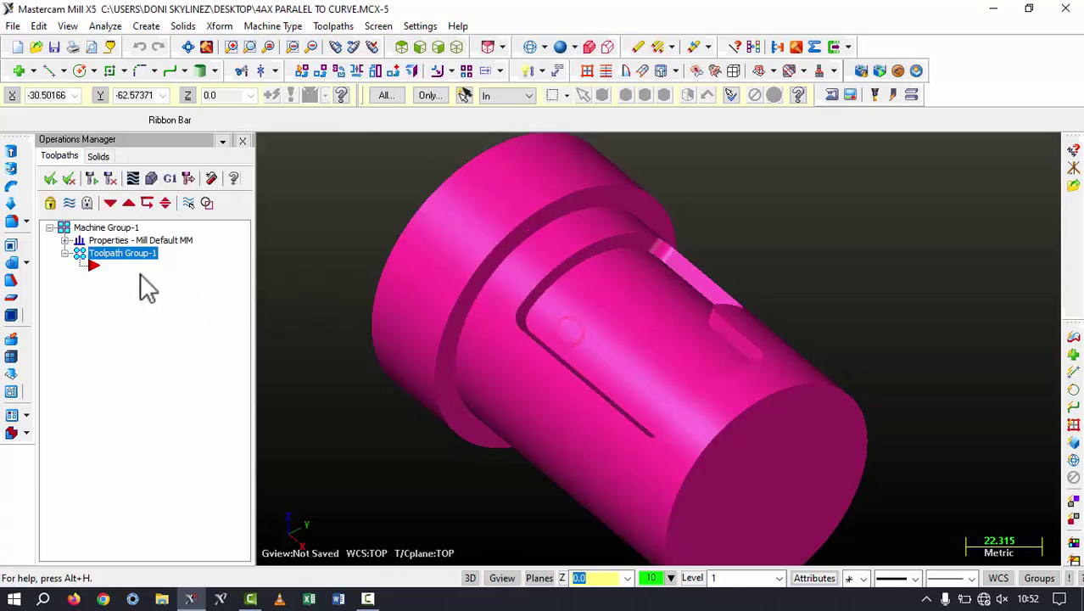
Step: Set the machine group's stock to a cylinder along the X axis, 75 mm in diameter and 130 mm long
click(64, 240)
click(133, 280)
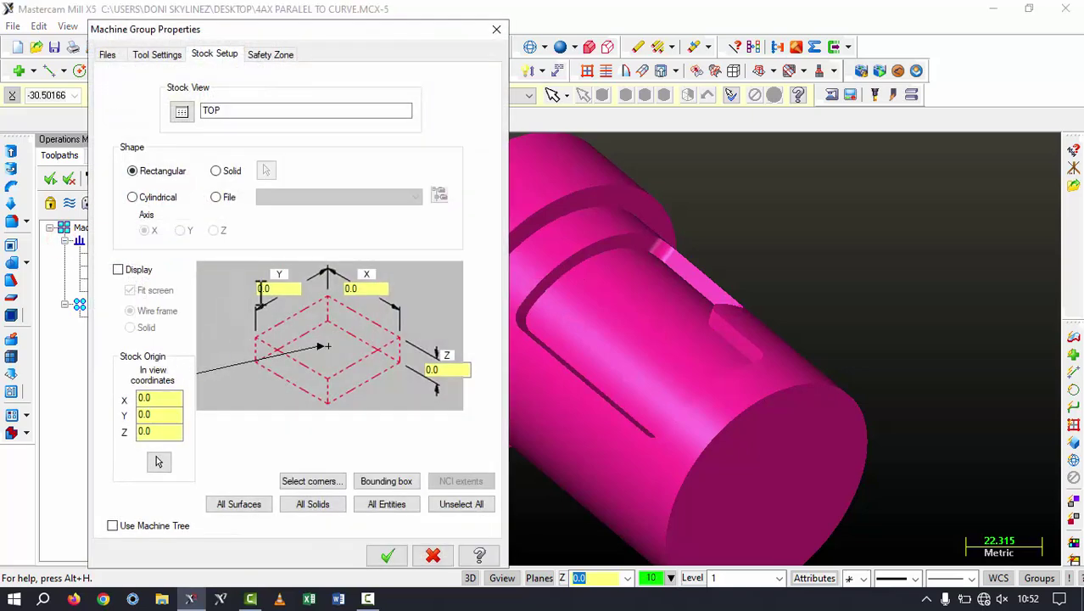
click(133, 198)
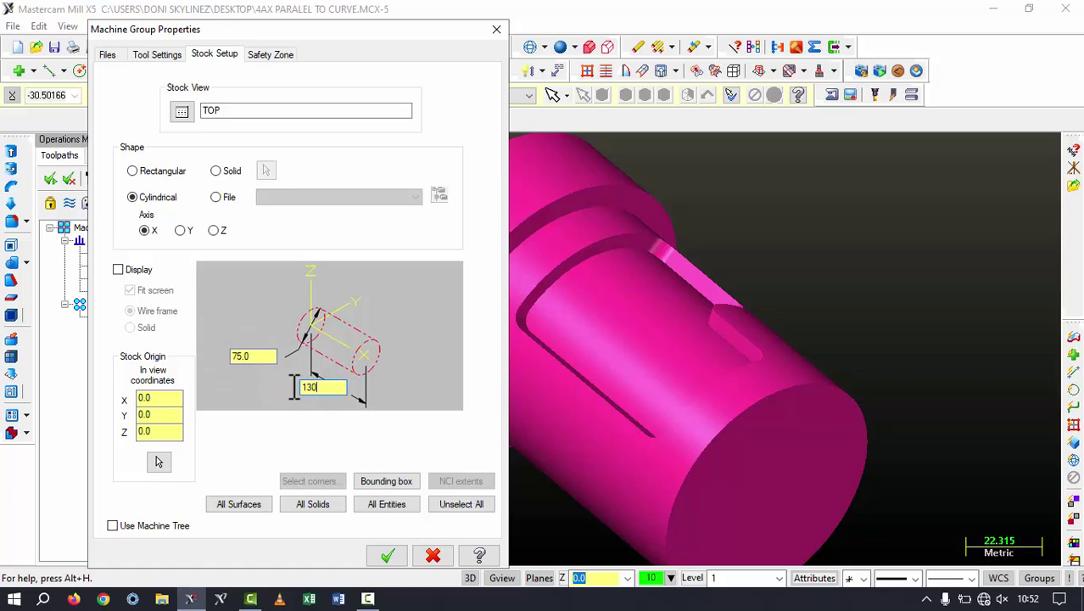
click(387, 555)
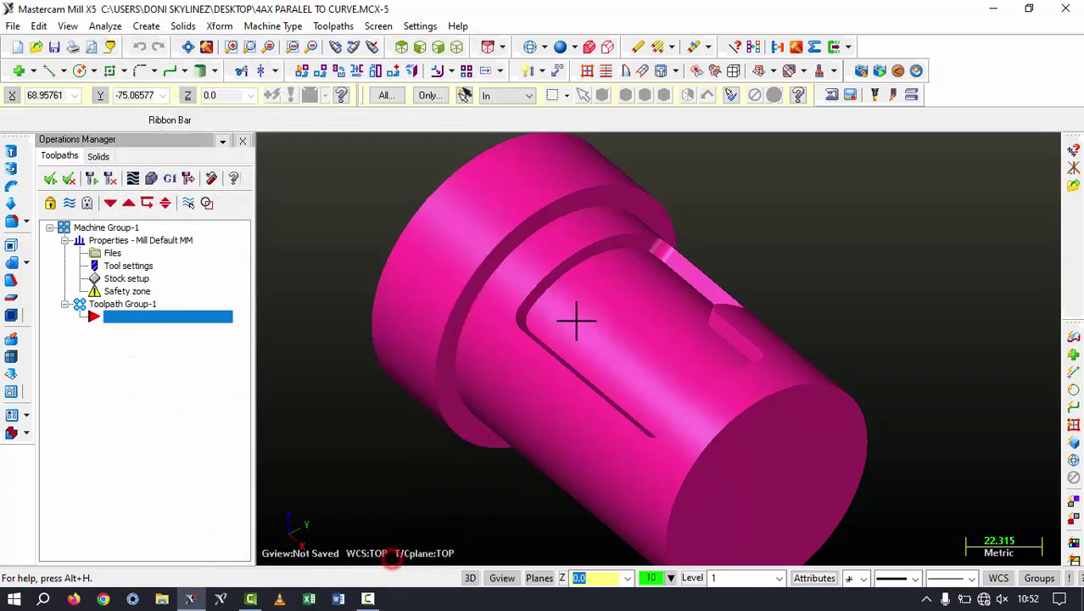
Step: Examine the stock around the part with stock shading switched on, switch it off again and inspect the pocket
click(616, 55)
middle_drag(698, 165, 750, 228)
click(592, 47)
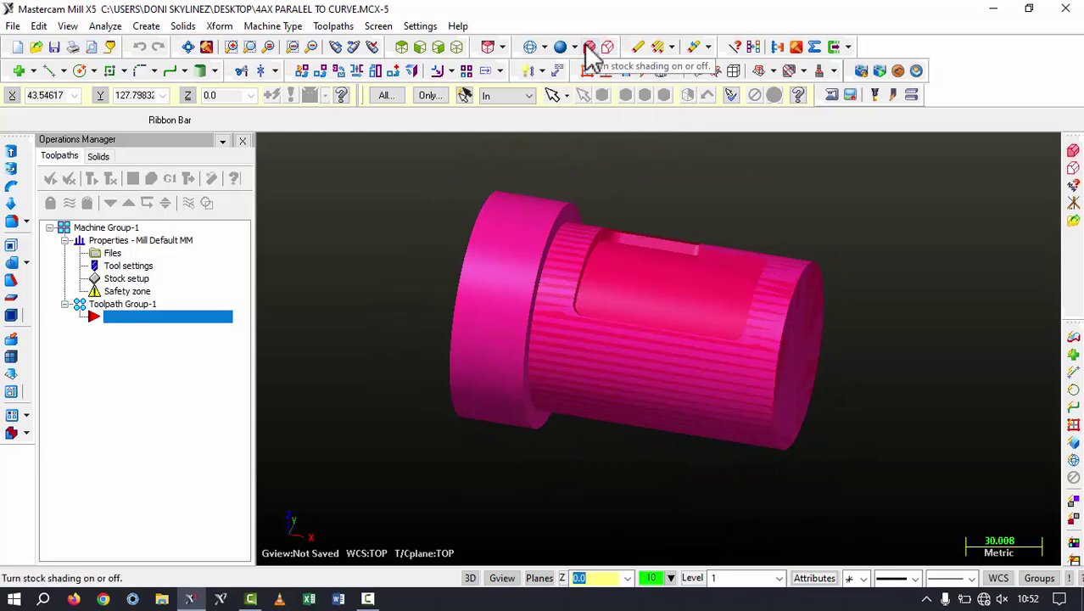
click(592, 48)
mouse_move(661, 145)
middle_down()
mouse_move(714, 145)
mouse_move(641, 259)
mouse_move(624, 346)
middle_up()
scroll(642, 262, down, 3)
scroll(657, 304, up, 3)
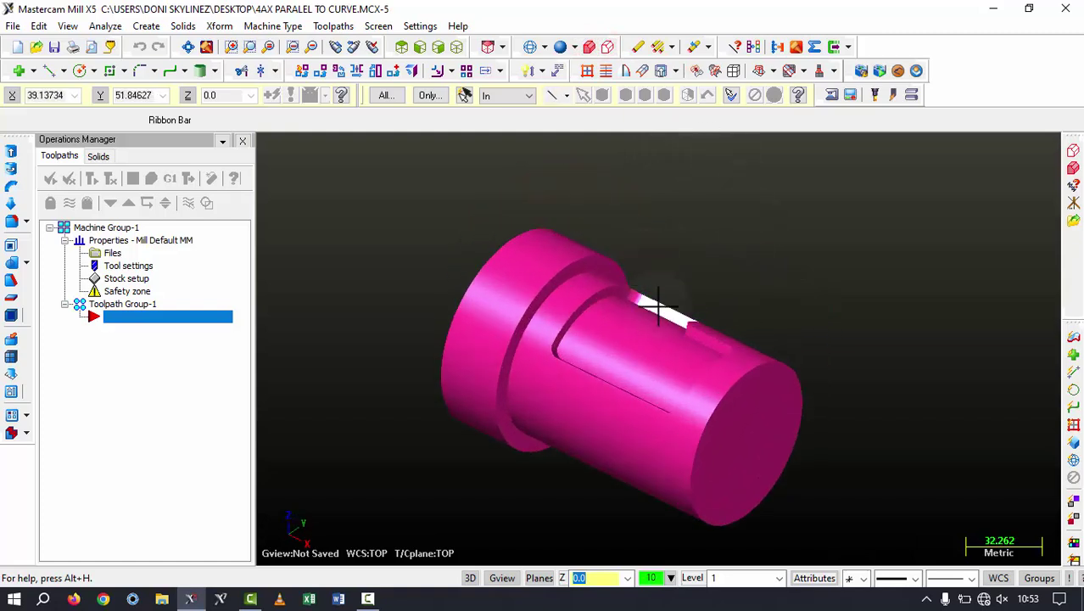
scroll(657, 304, up, 4)
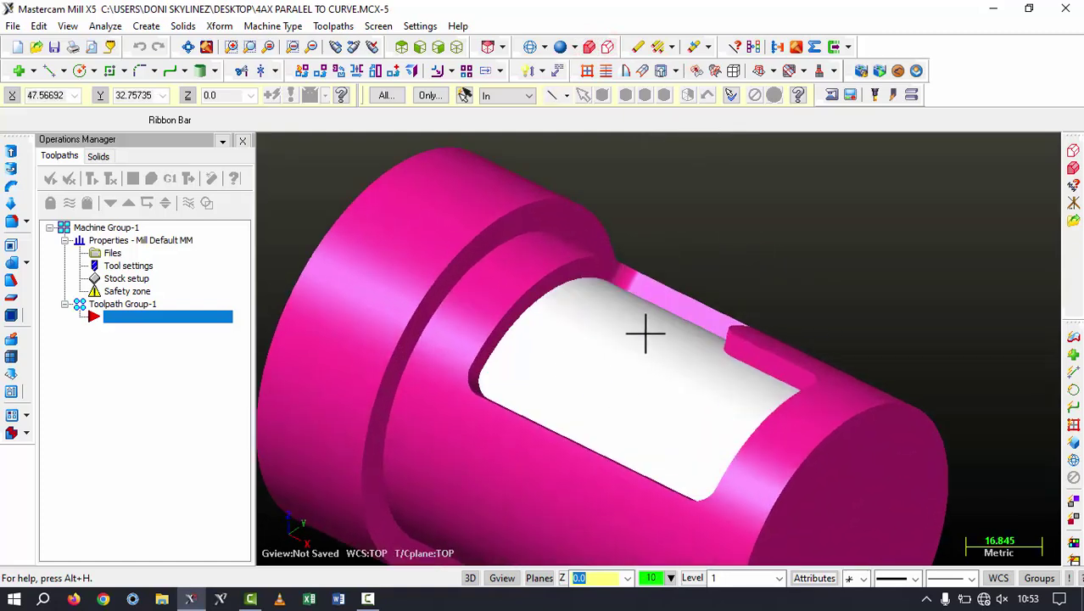
Step: Create a multiaxis wireframe toolpath of type Parallel to multiple curves, with the NC name 4AX PARALEL TO CURVE
click(335, 27)
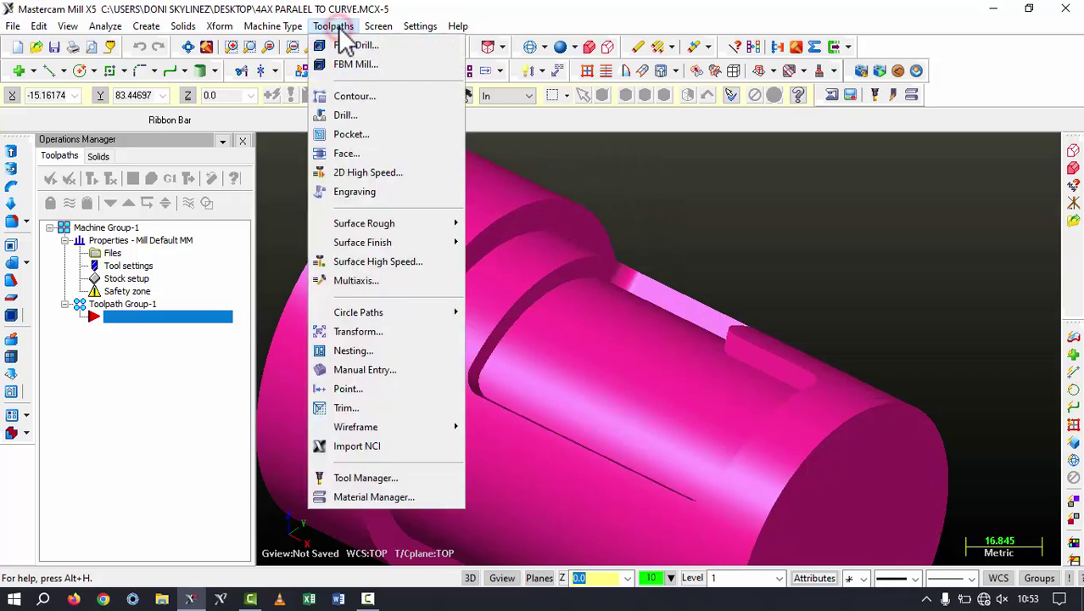
click(389, 281)
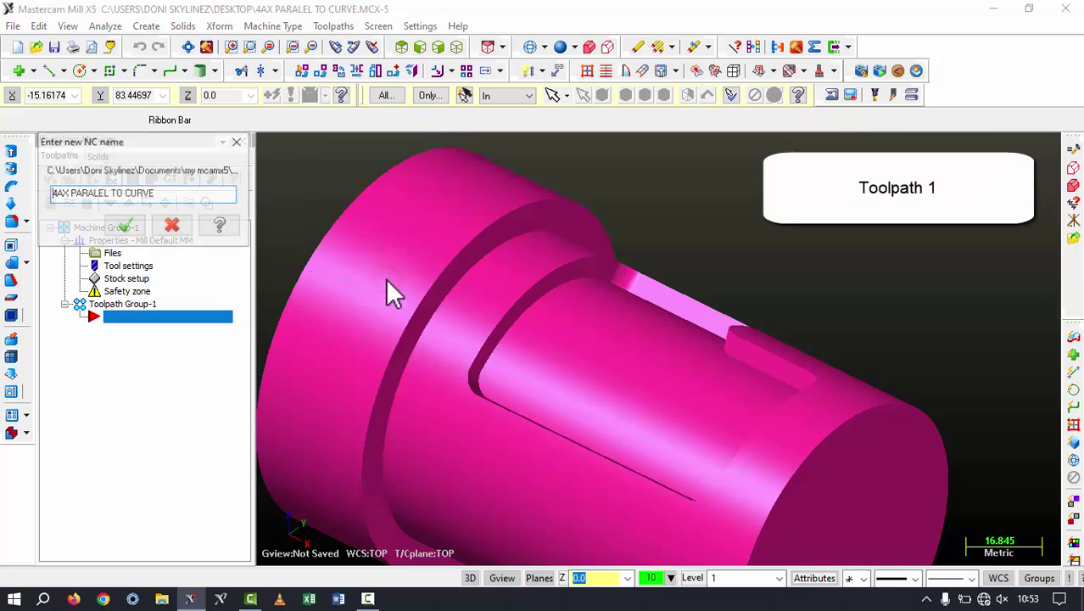
click(124, 226)
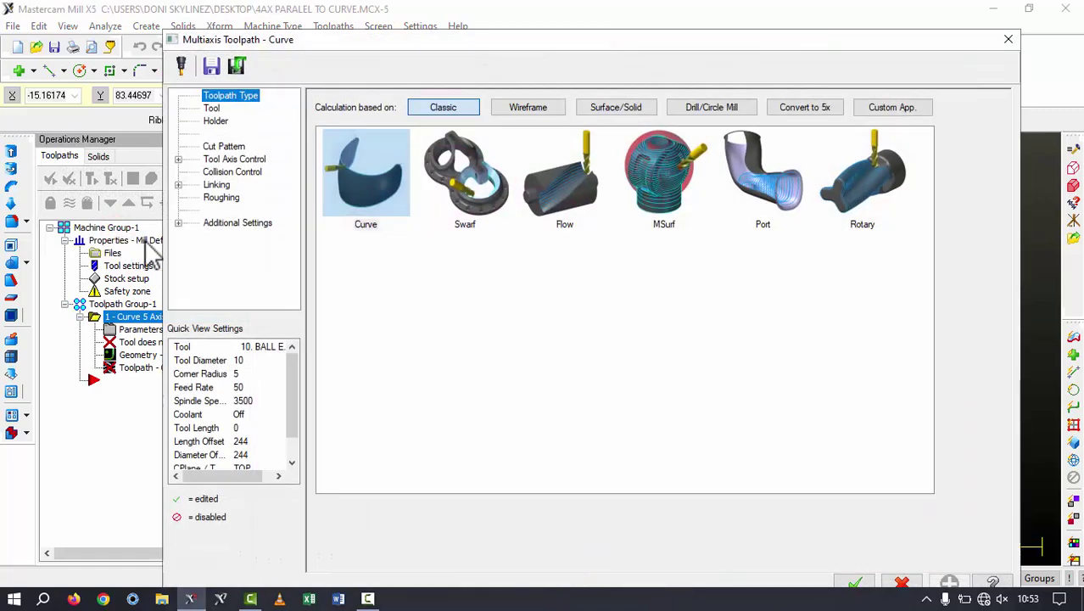
click(528, 111)
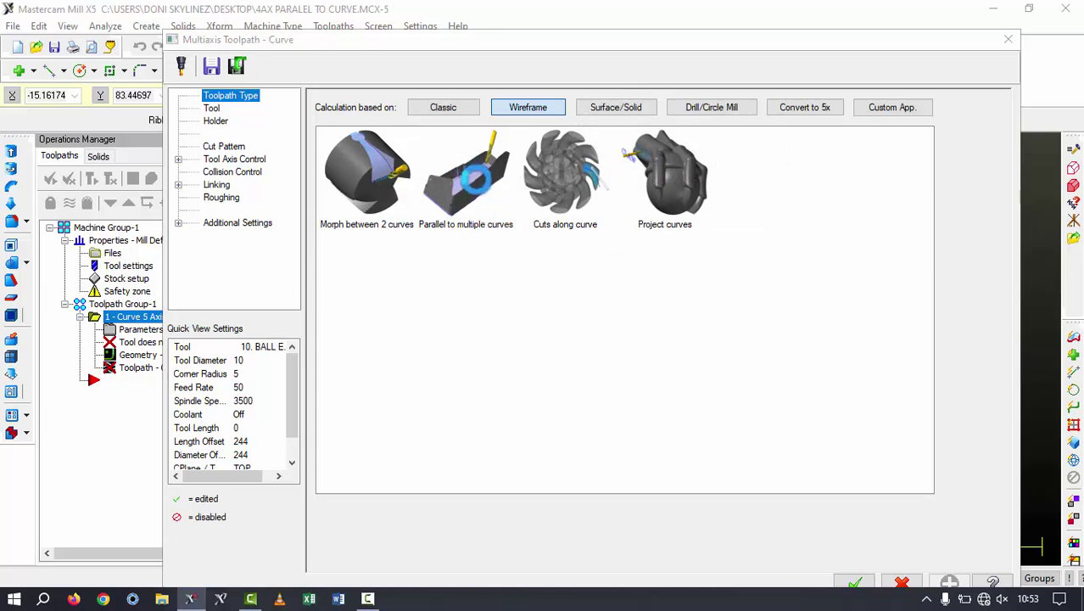
click(476, 178)
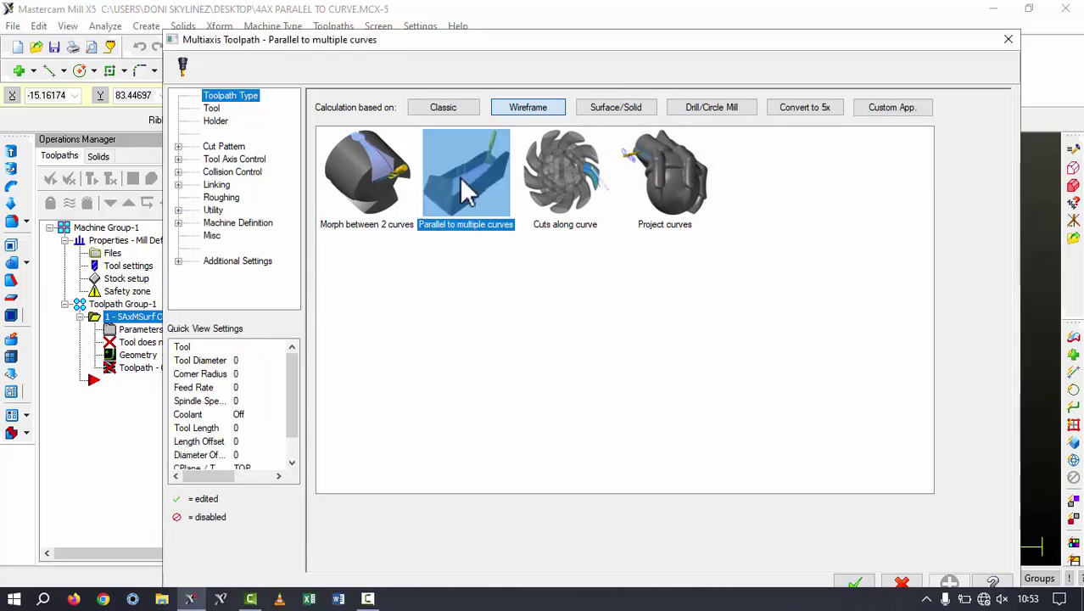
Step: Create a flat end mill with 5 mm diameter, 70 mm overall length and 50 mm shoulder and flute lengths, calculating its speed and feed
click(213, 110)
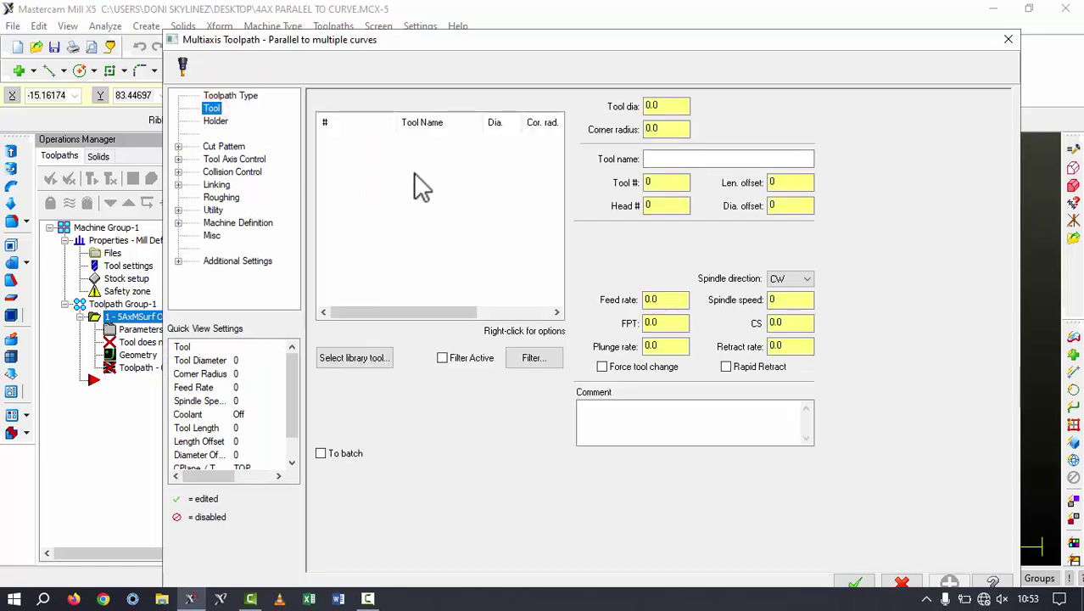
right_click(412, 169)
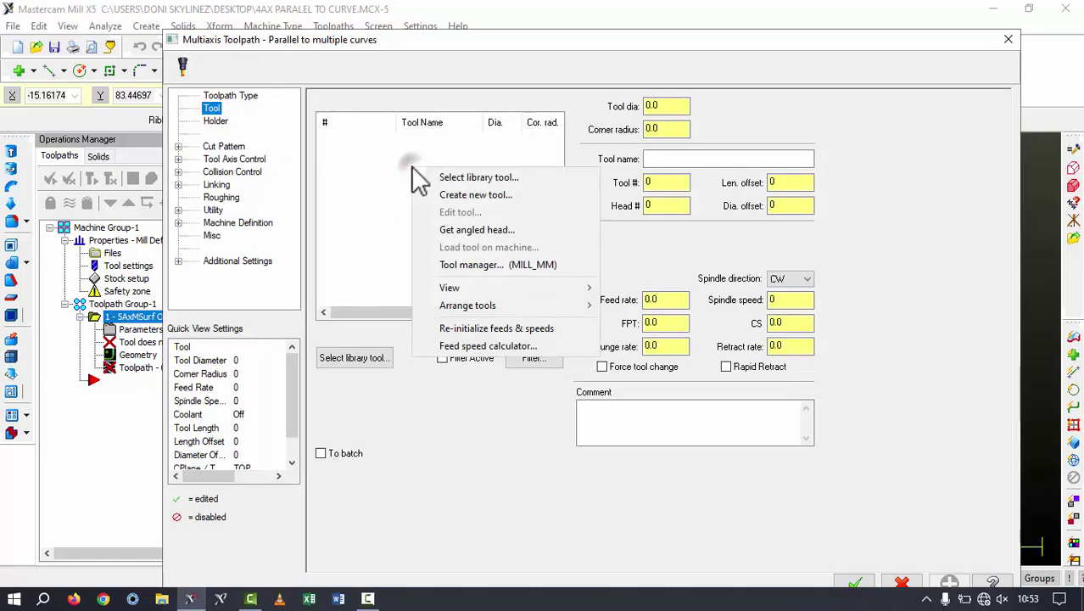
click(476, 194)
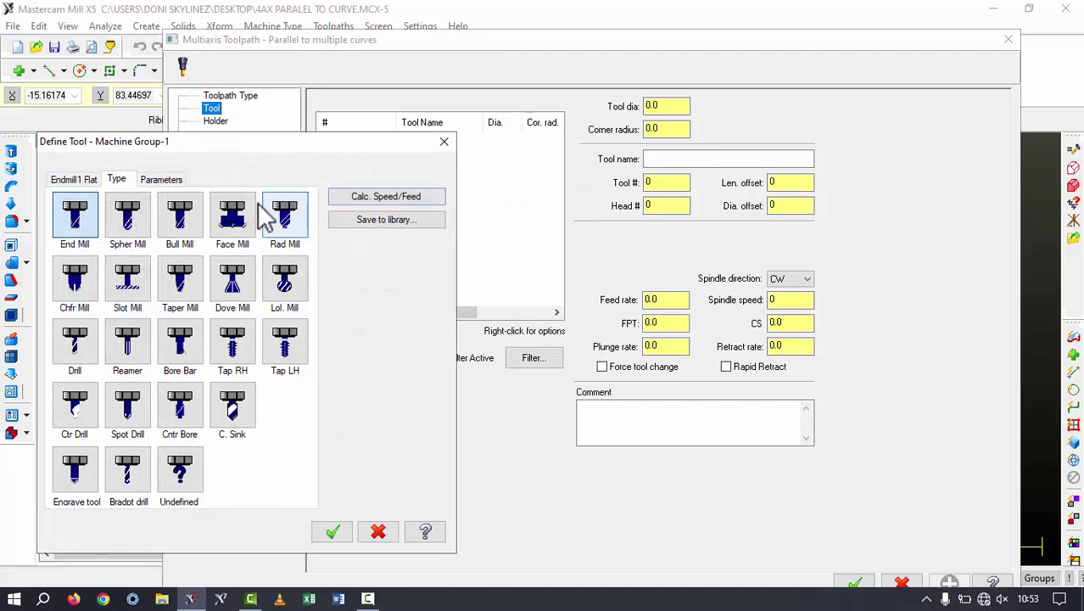
click(82, 215)
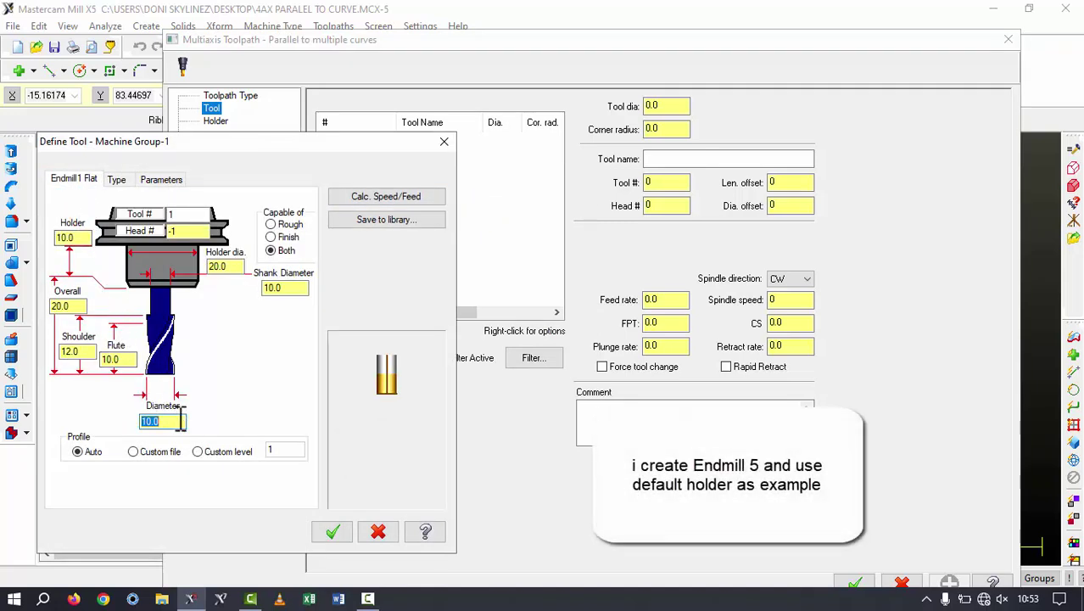
drag(77, 307, 48, 311)
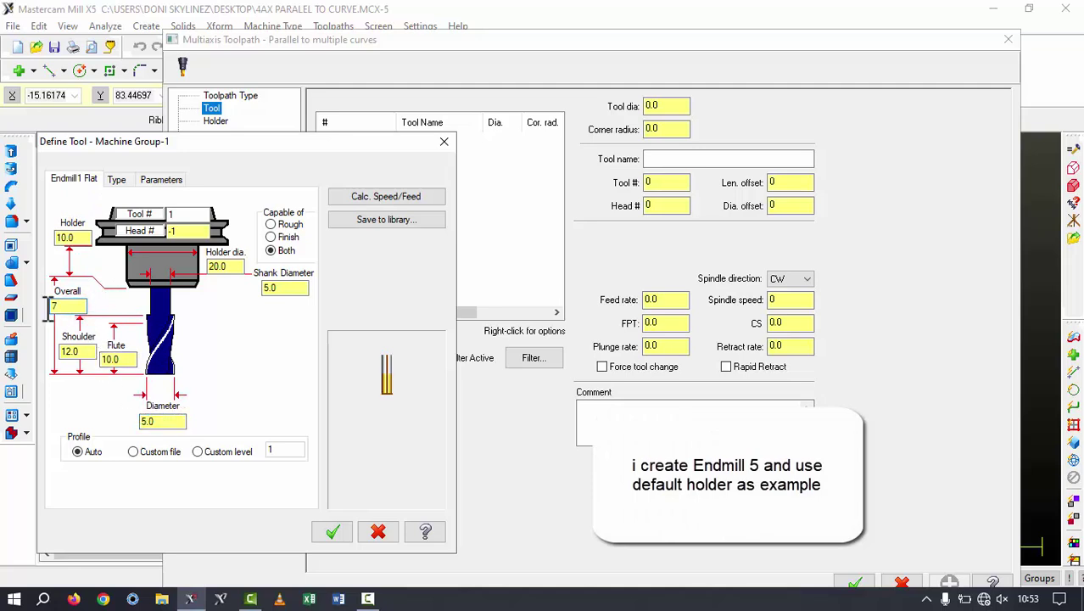
text(70)
key(Return)
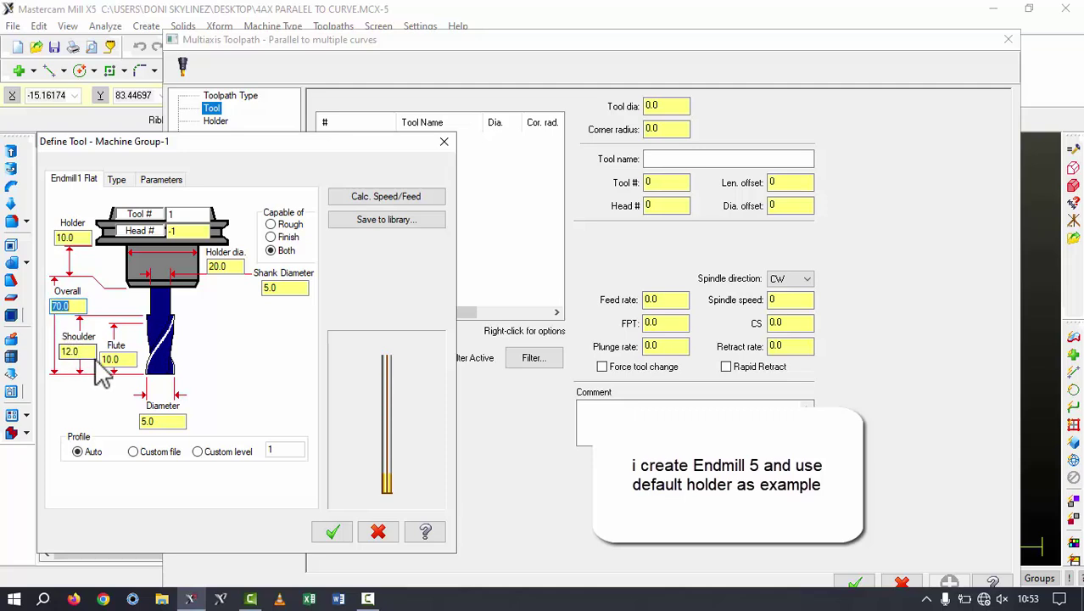
drag(84, 352, 54, 351)
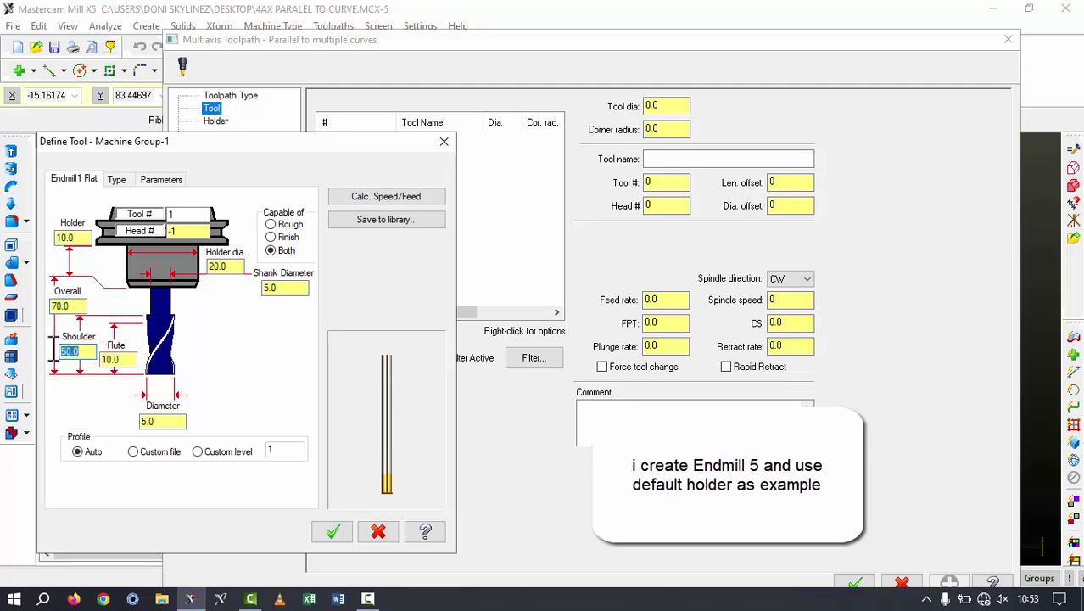
key(Tab)
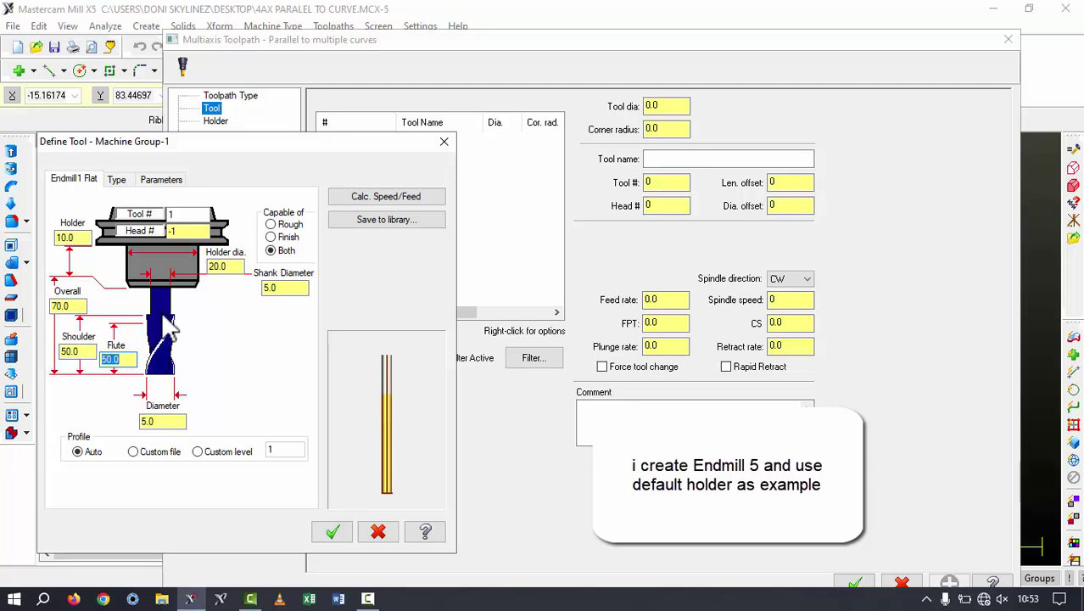
click(376, 197)
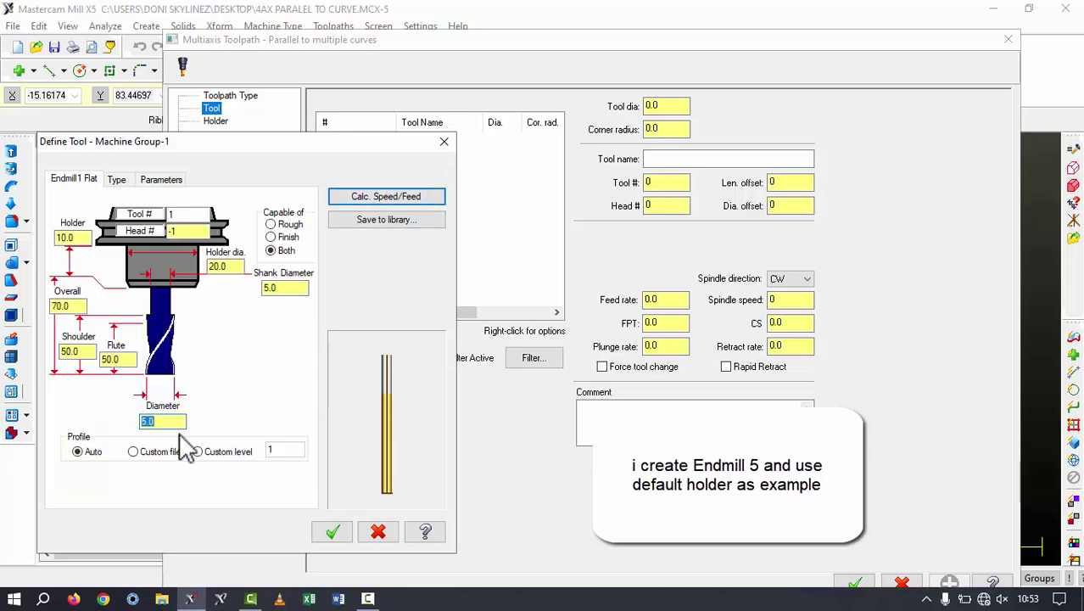
click(334, 533)
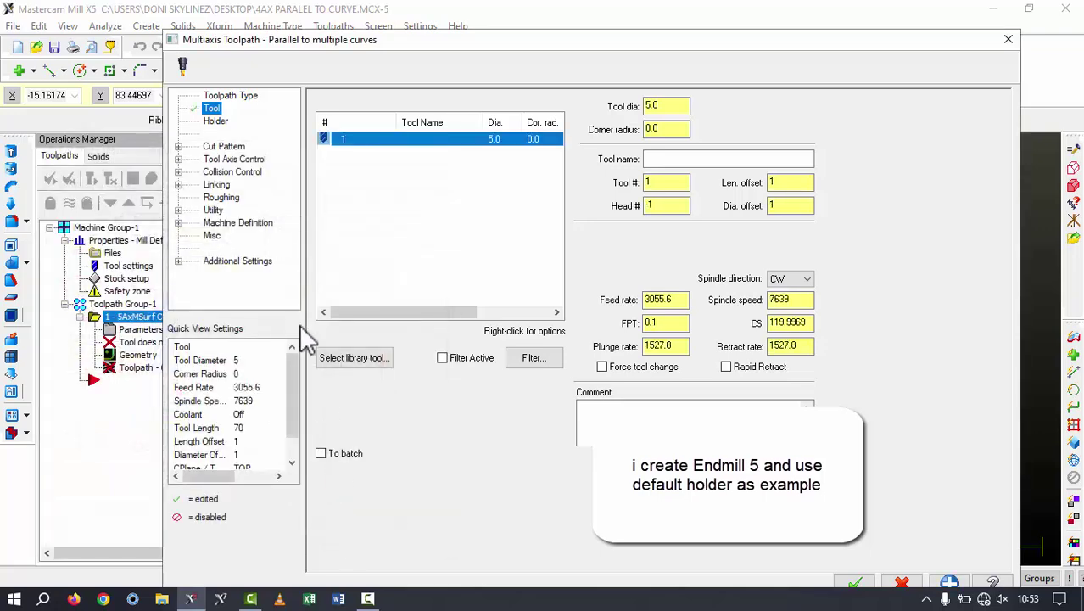
Step: Load the BT30.holders library and assign holder B2C4-0016 to the toolpath's tool
click(215, 121)
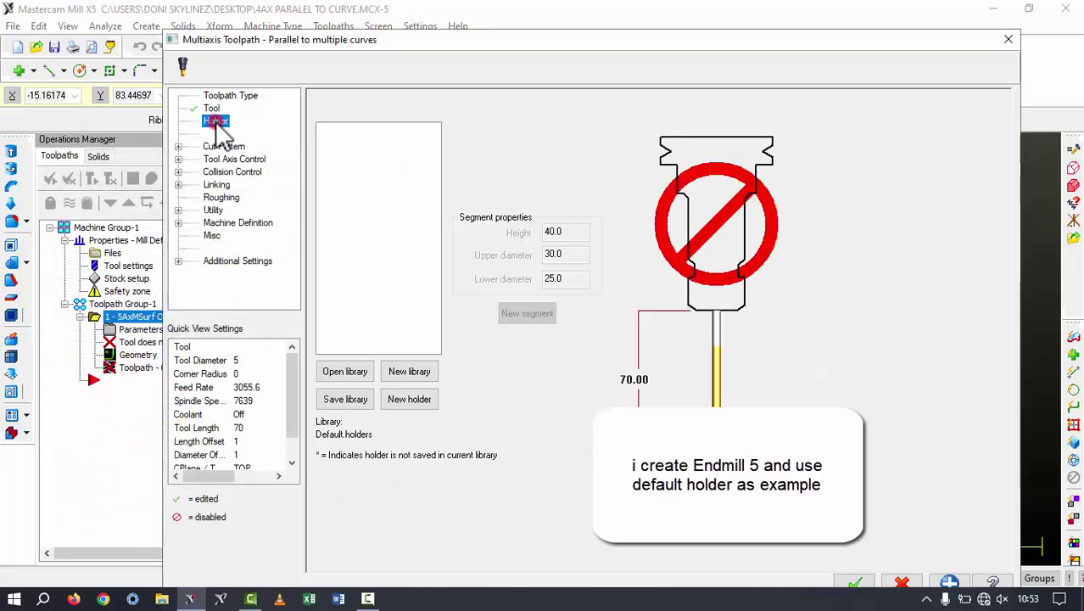
click(348, 372)
click(381, 198)
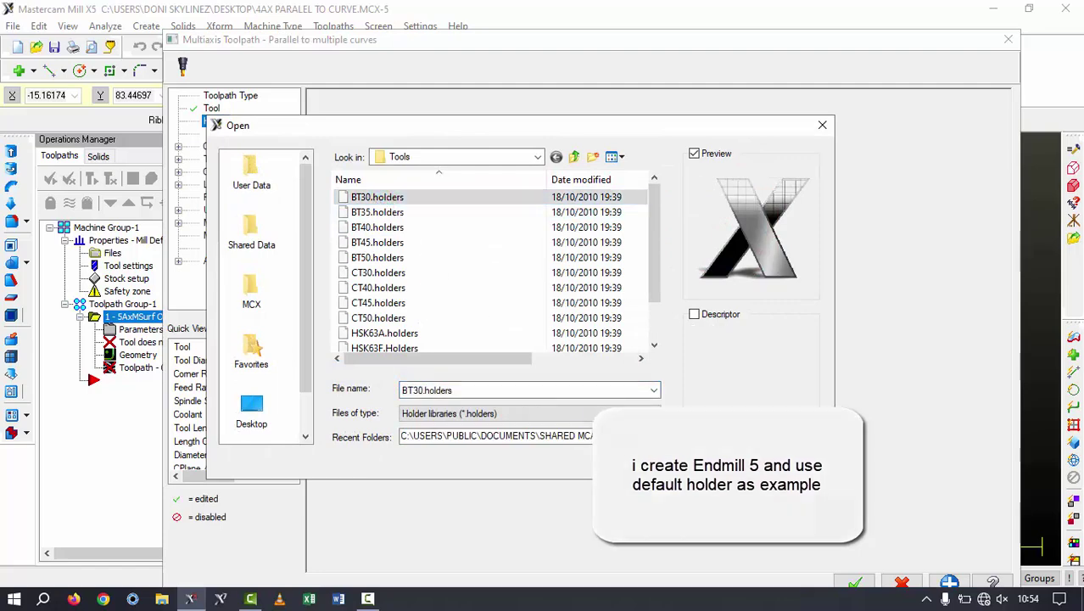
click(701, 412)
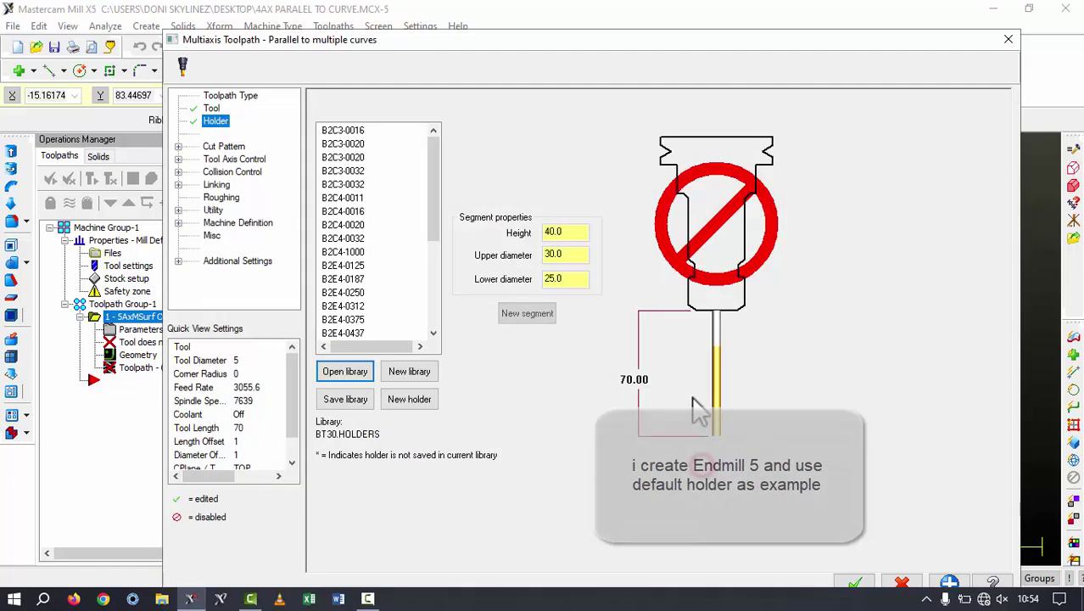
click(365, 211)
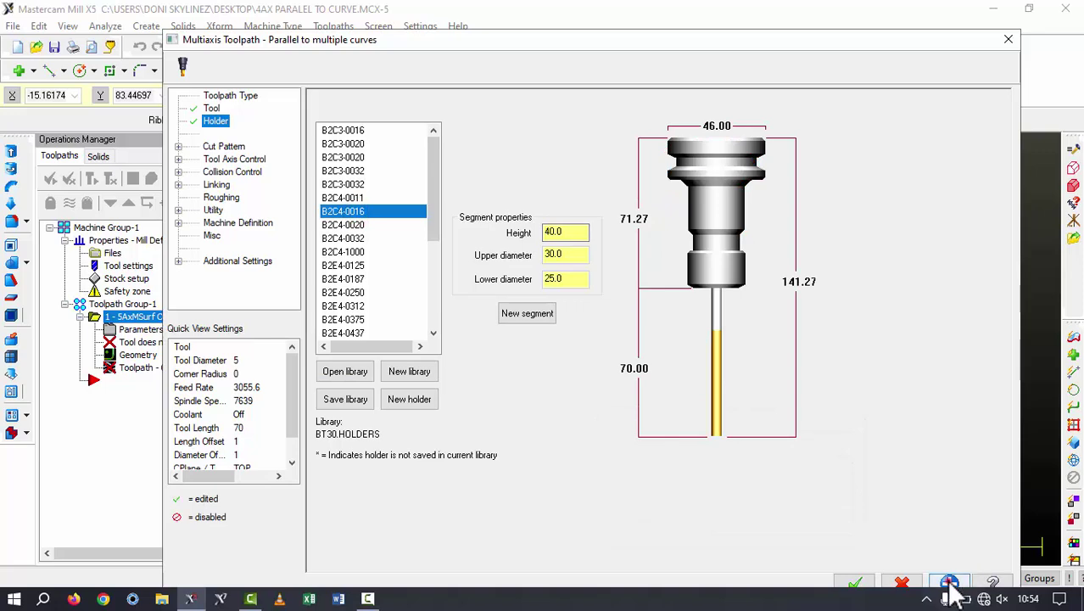
Step: Set the cut pattern's edge curves to the closed loop around the pocket floor, using solid loop chaining
click(219, 147)
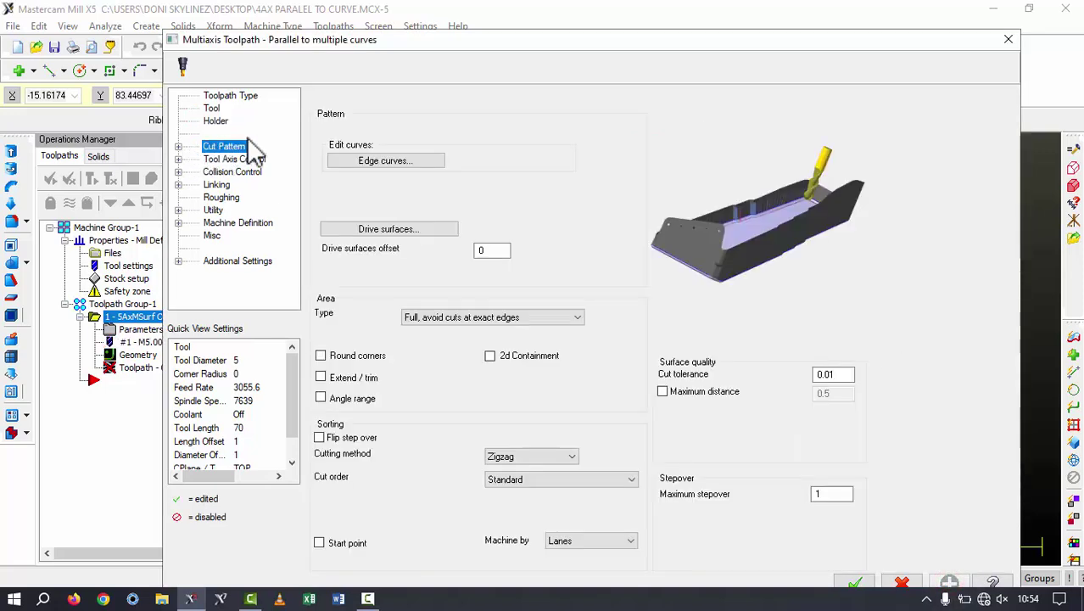
click(403, 161)
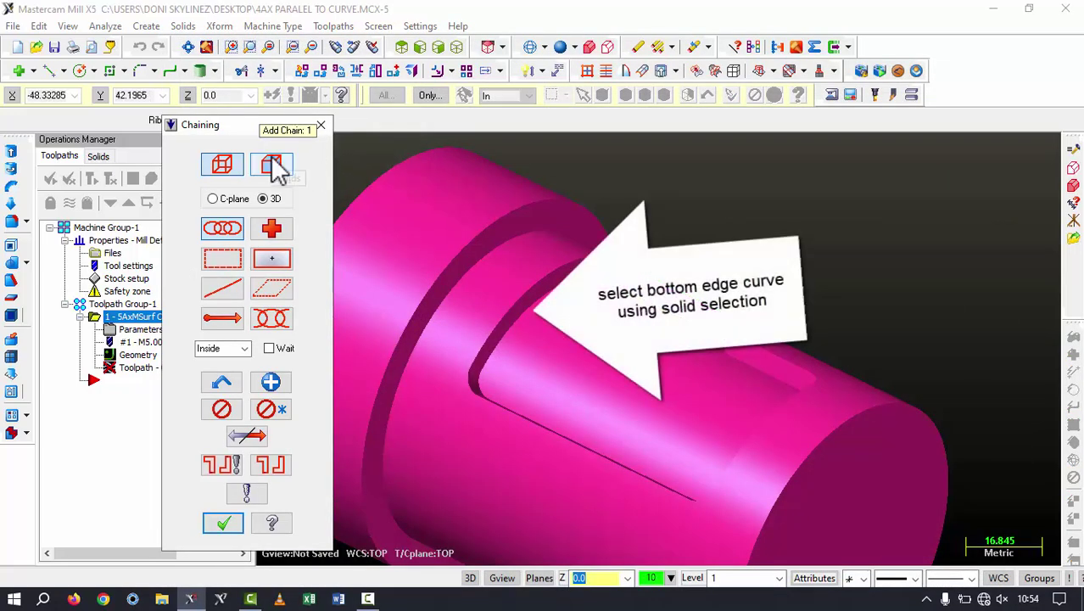
click(273, 167)
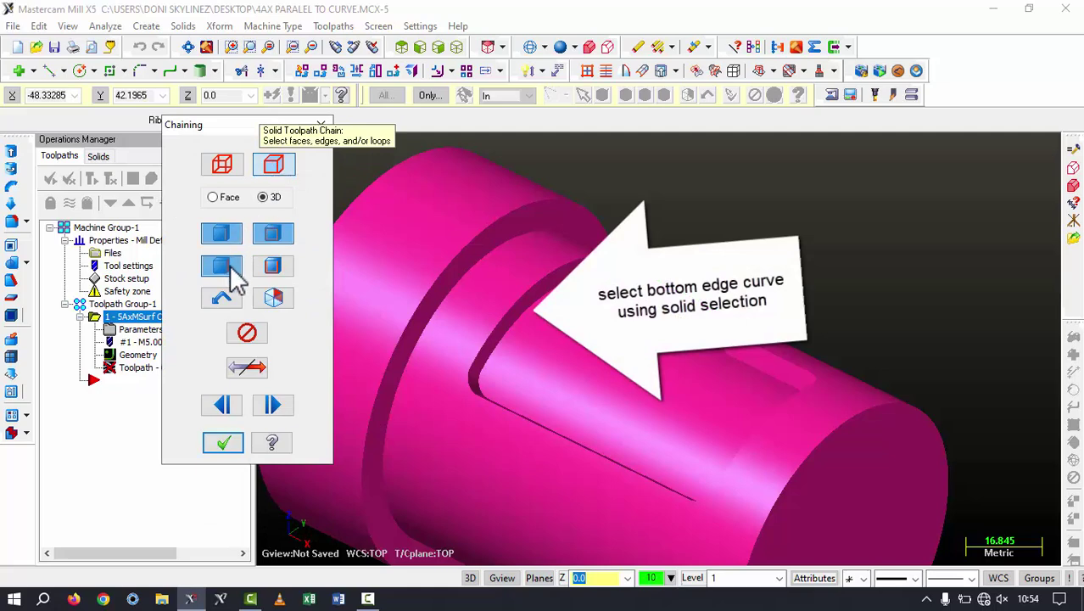
click(232, 270)
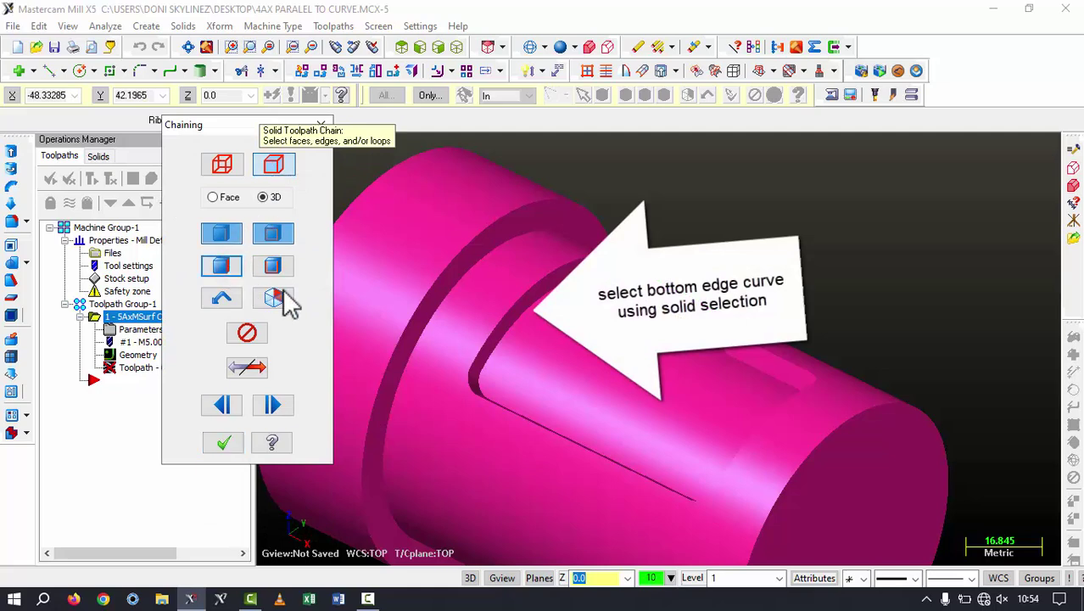
click(512, 333)
click(355, 213)
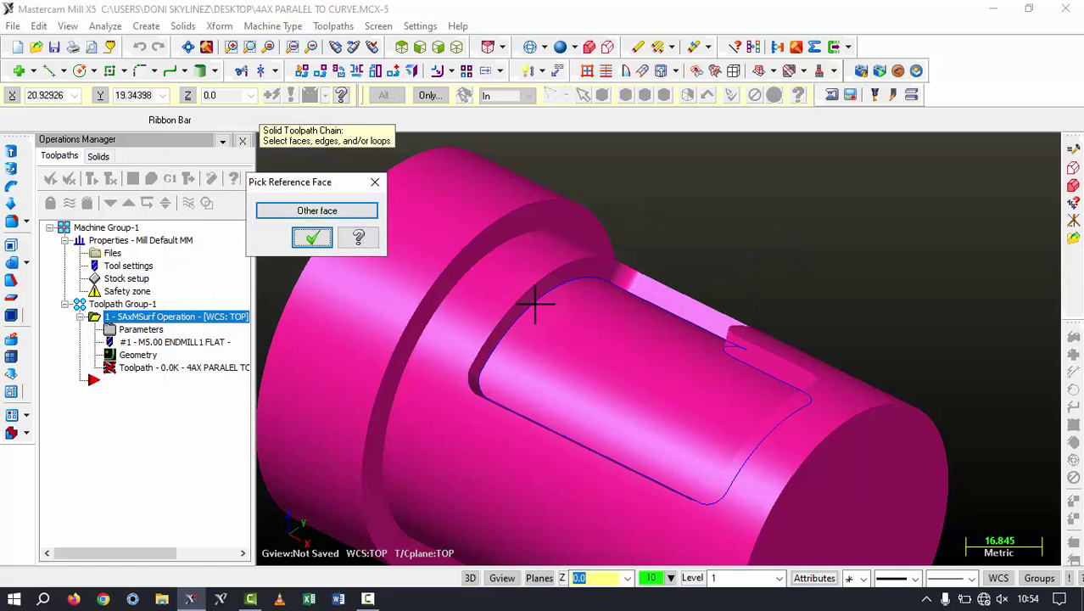
middle_drag(733, 332, 642, 312)
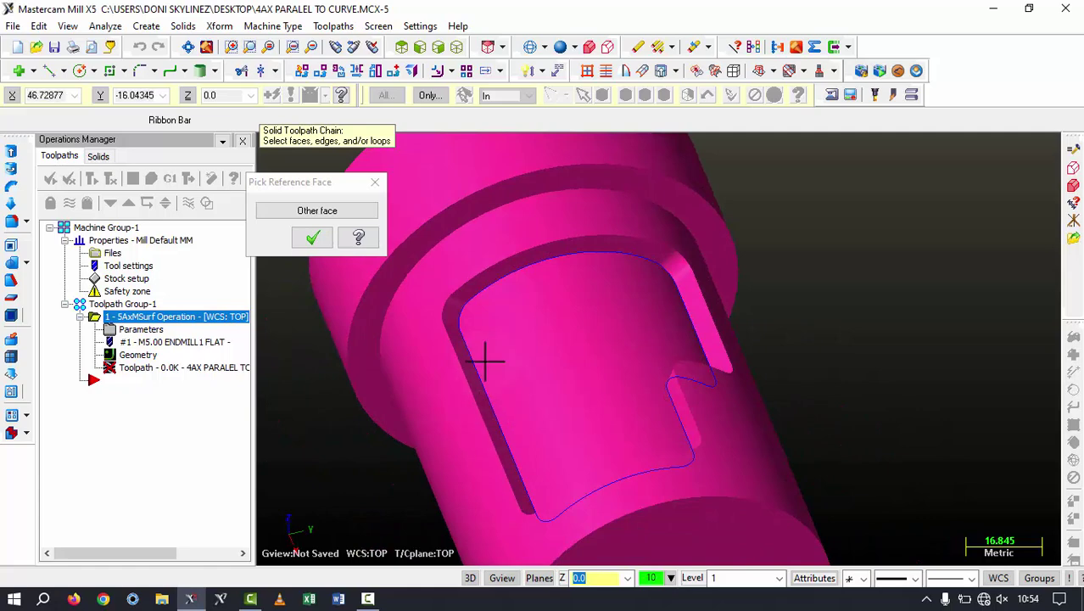
click(313, 243)
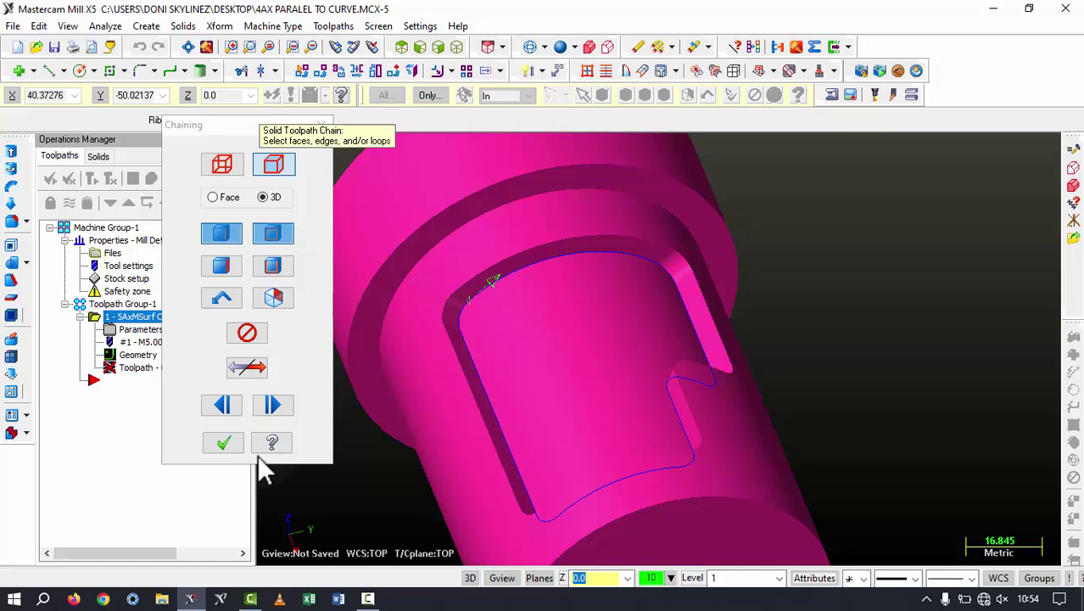
click(222, 445)
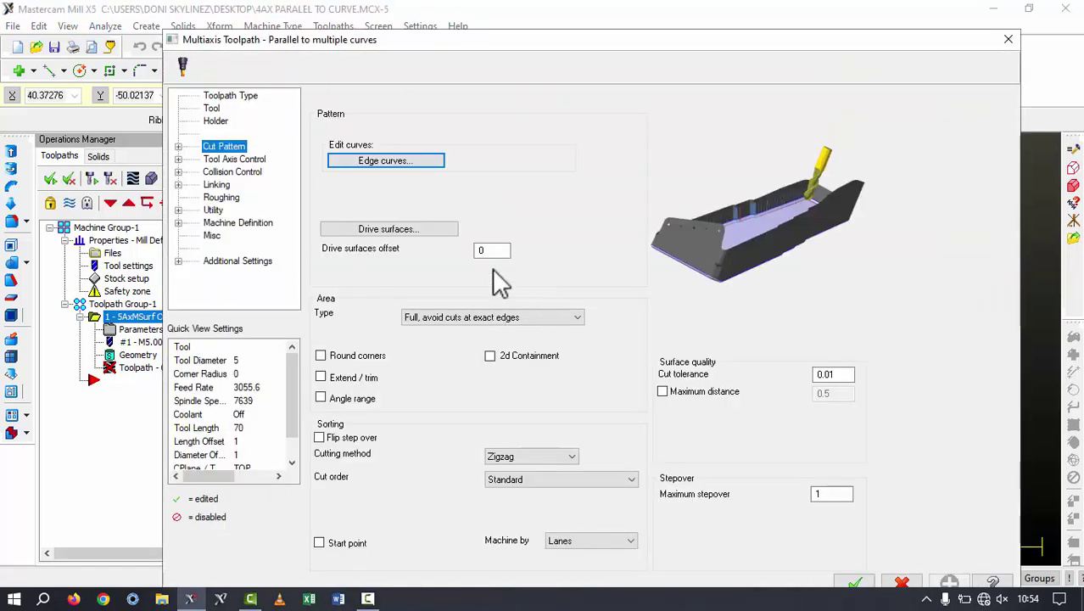
Step: Select the curved pocket floor as the toolpath's drive surface, using solid face selection
click(416, 230)
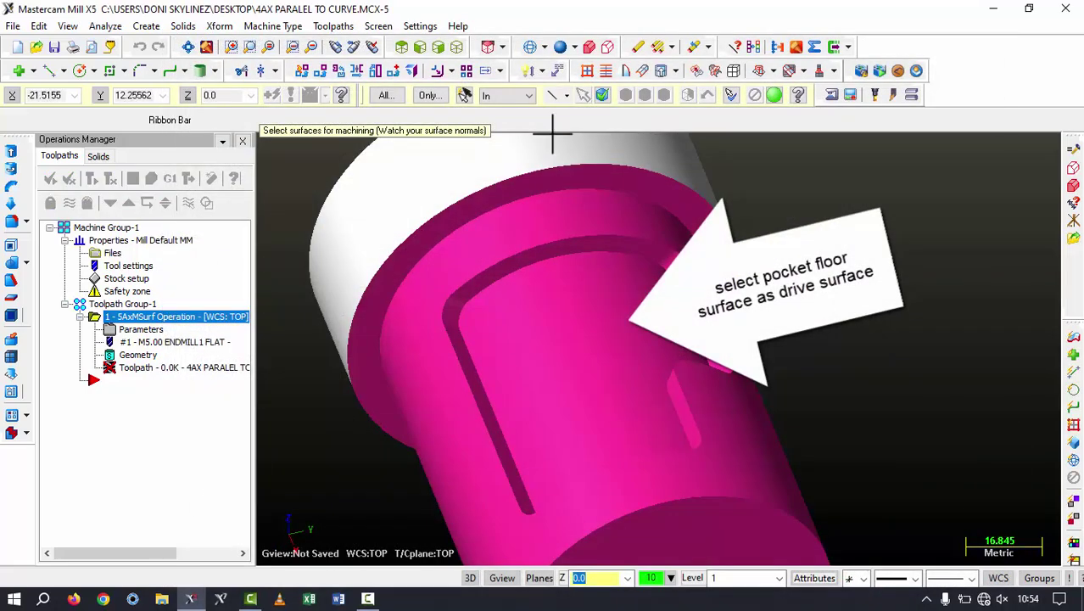
click(602, 95)
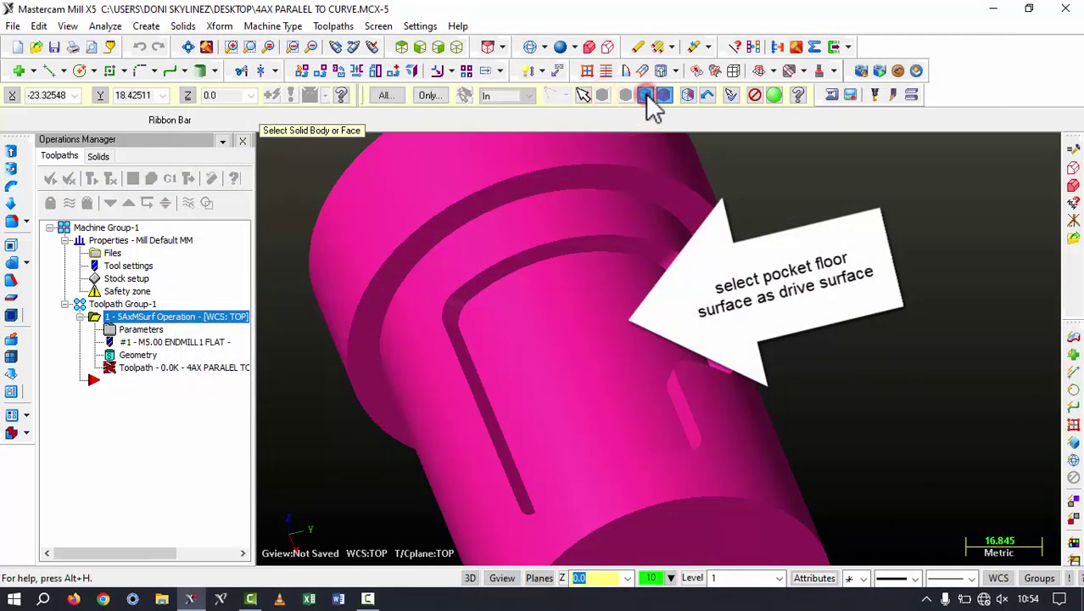
click(620, 382)
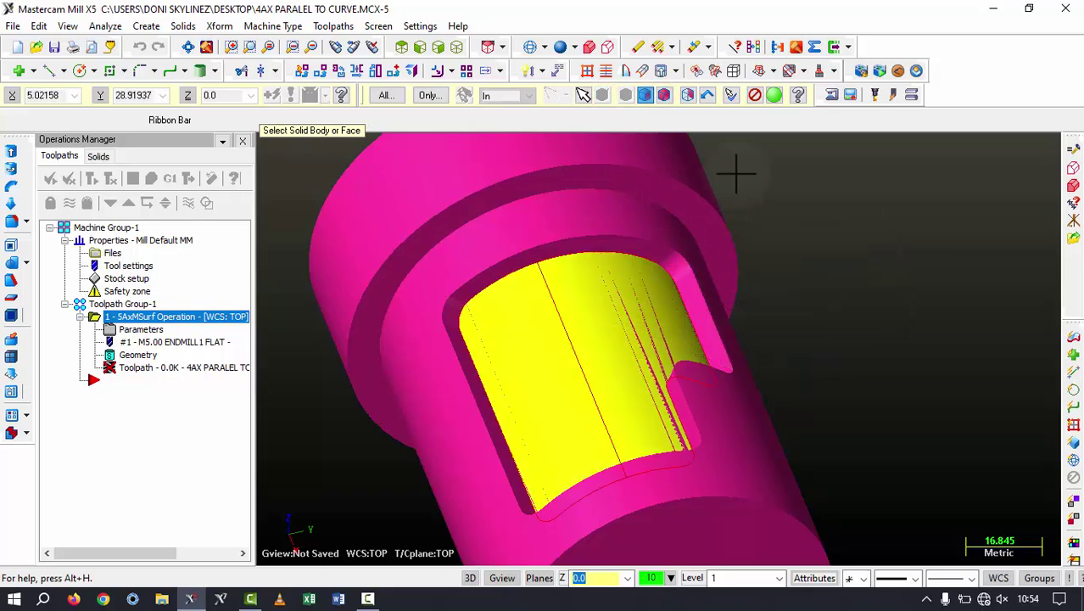
click(773, 96)
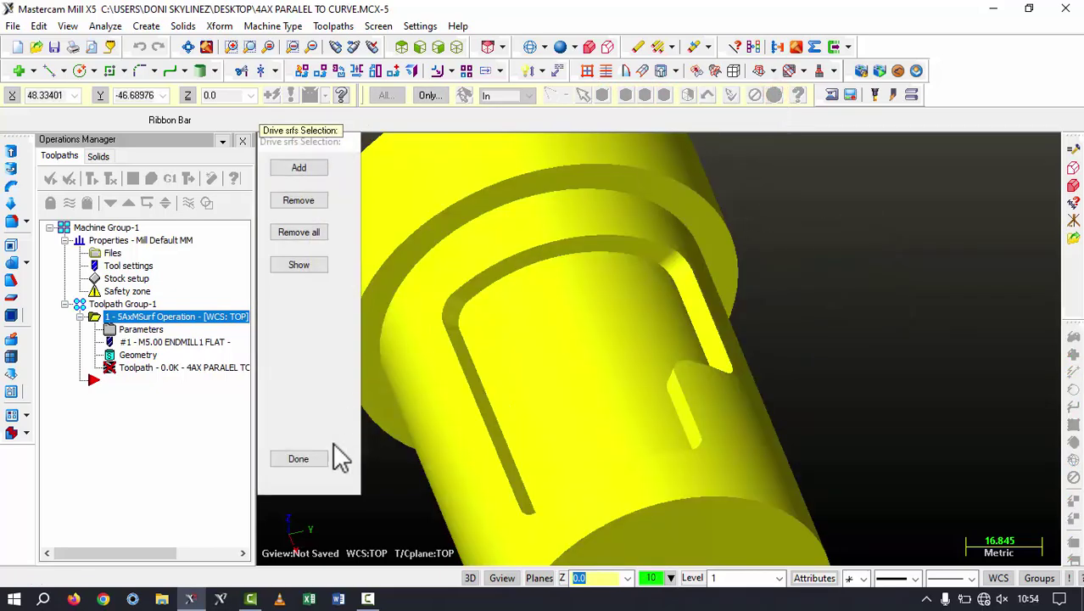
click(307, 458)
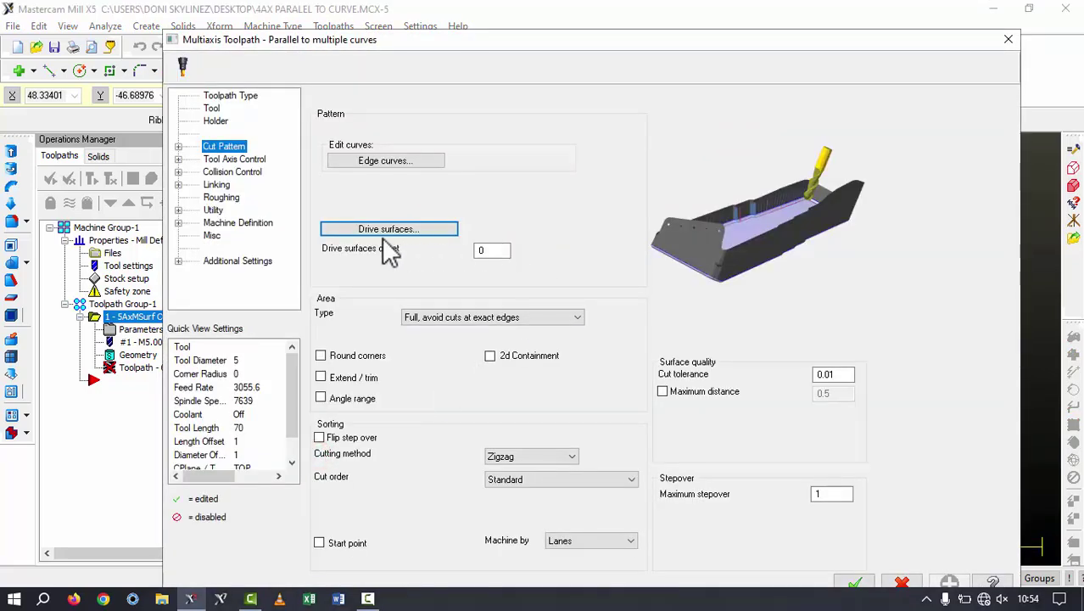
Step: Set the cut pattern's area type to Full, start and end at exact surface edges, keeping the maximum stepover at 1
click(489, 250)
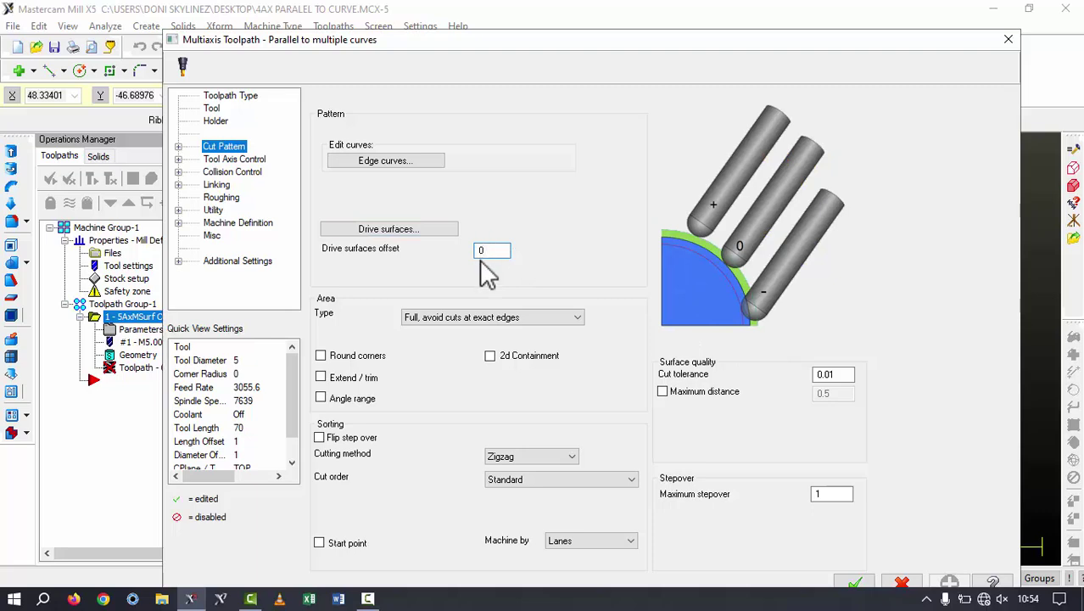
click(441, 318)
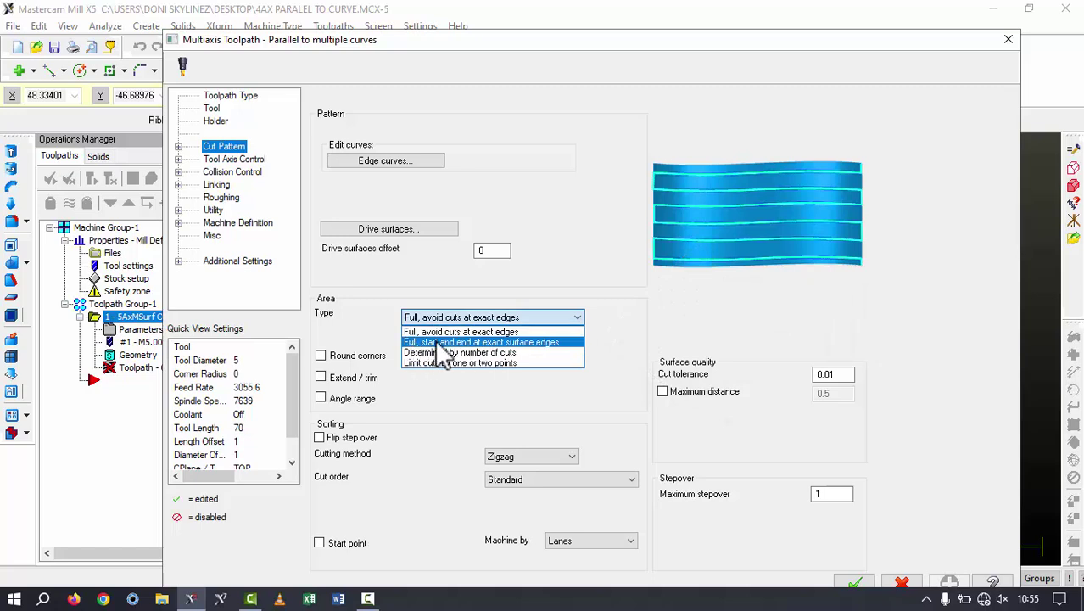
click(521, 342)
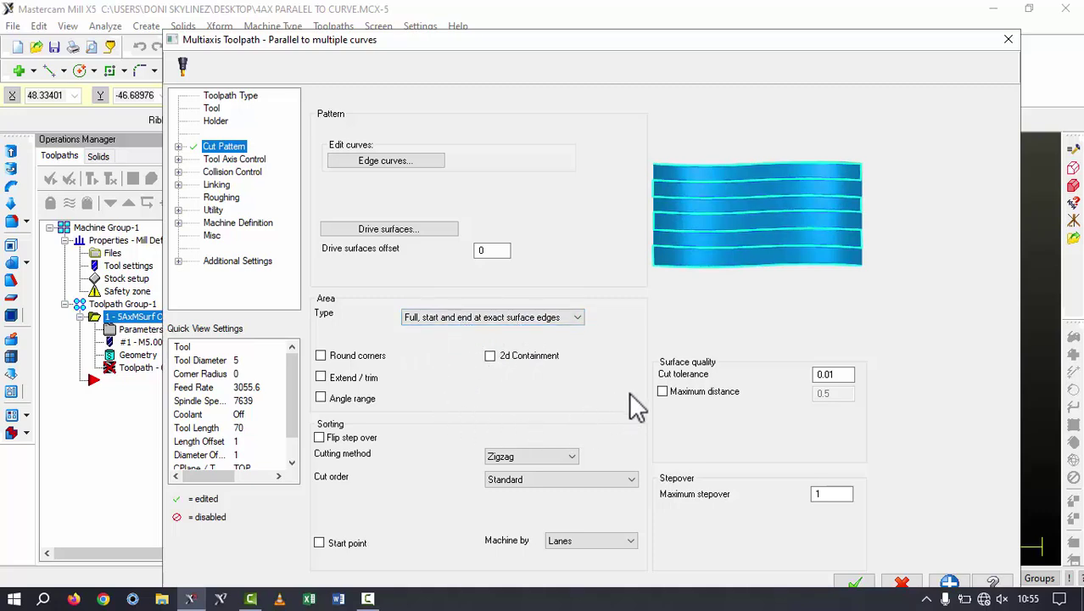
click(836, 494)
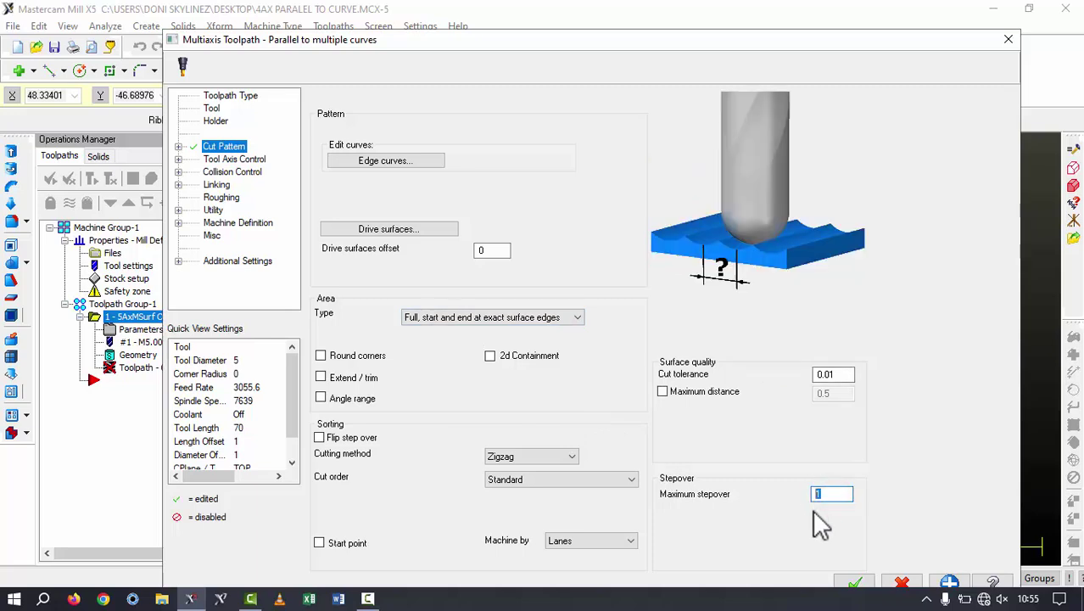
key(Tab)
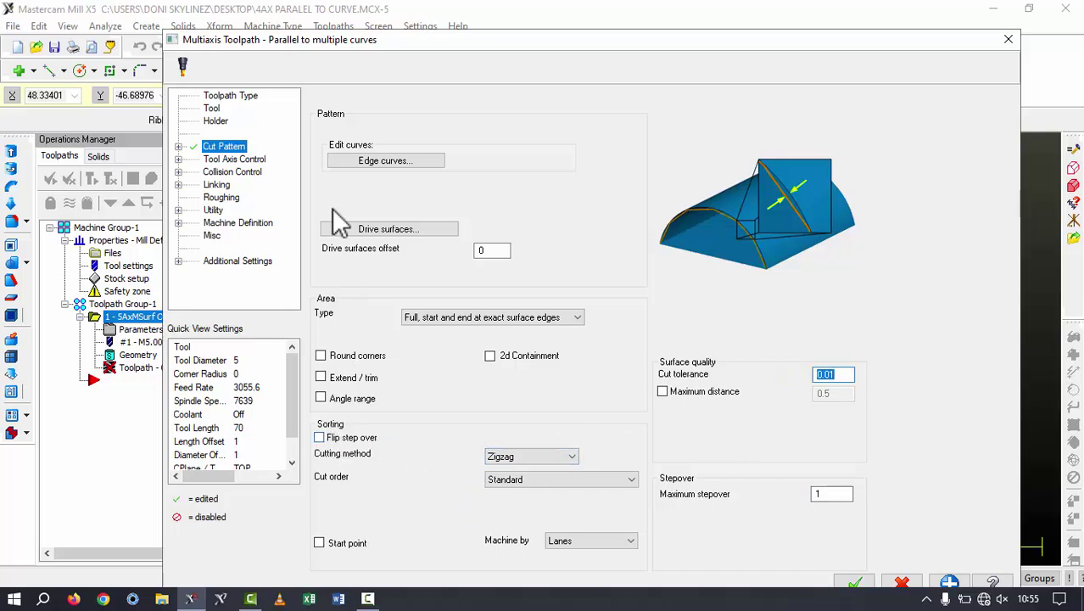
Step: Try the Add internal tool radius option in the cut pattern's margins
click(178, 146)
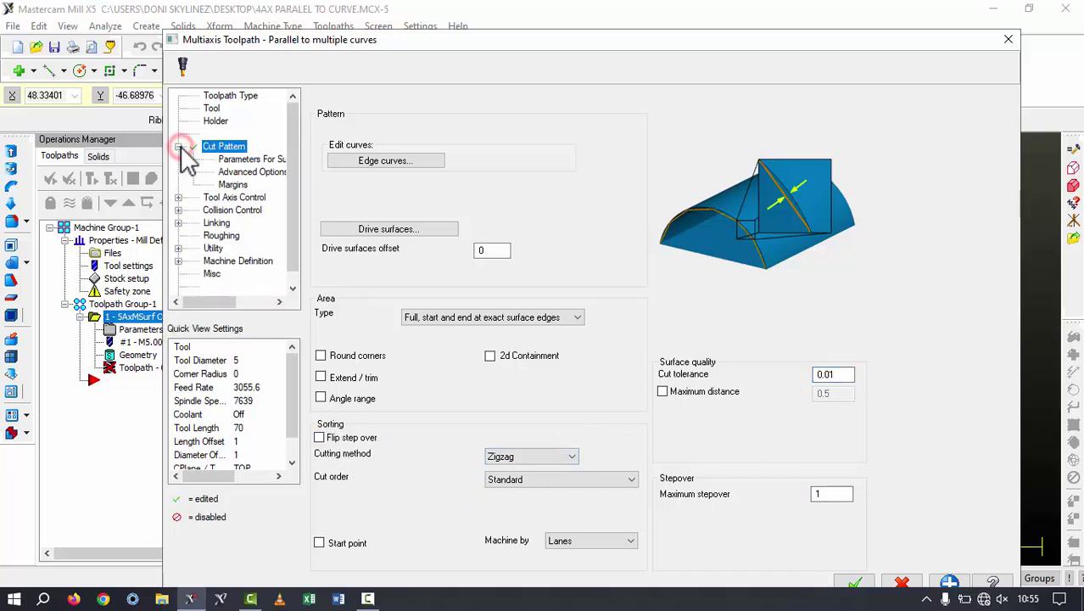
click(230, 160)
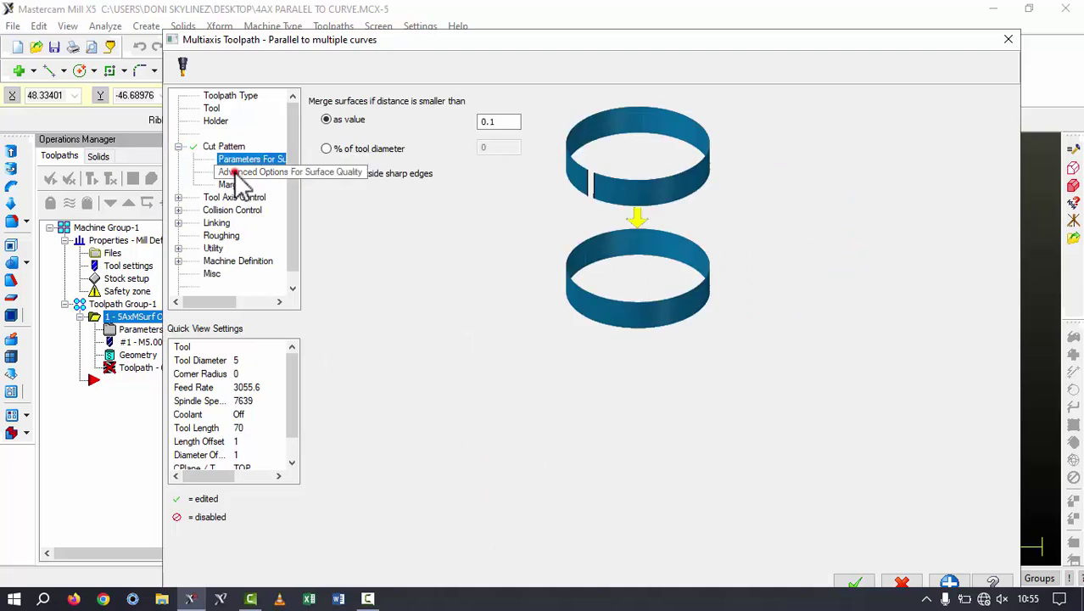
click(238, 173)
click(234, 184)
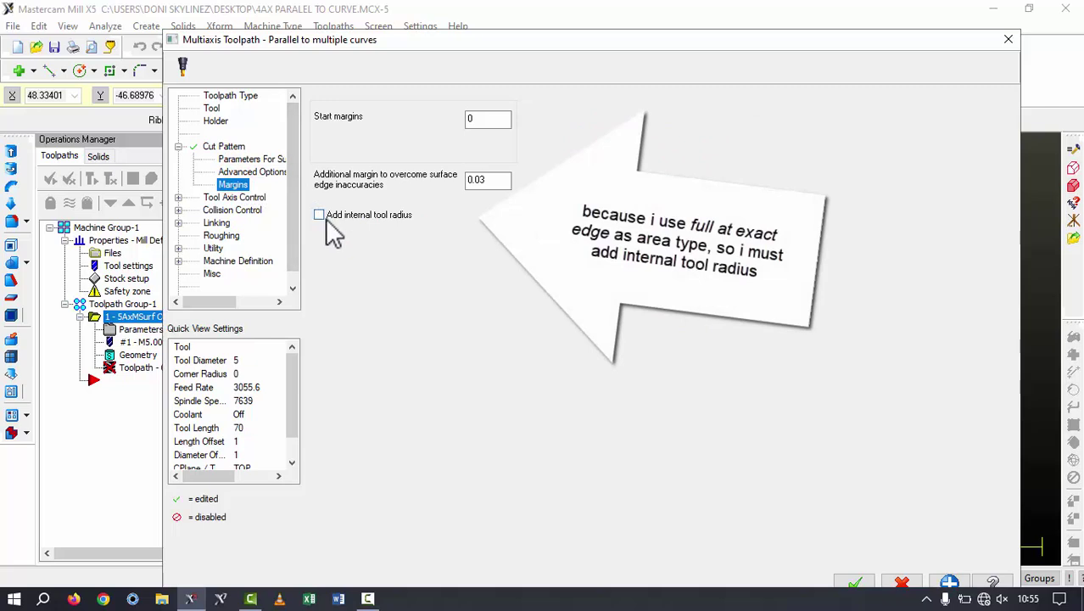
click(318, 215)
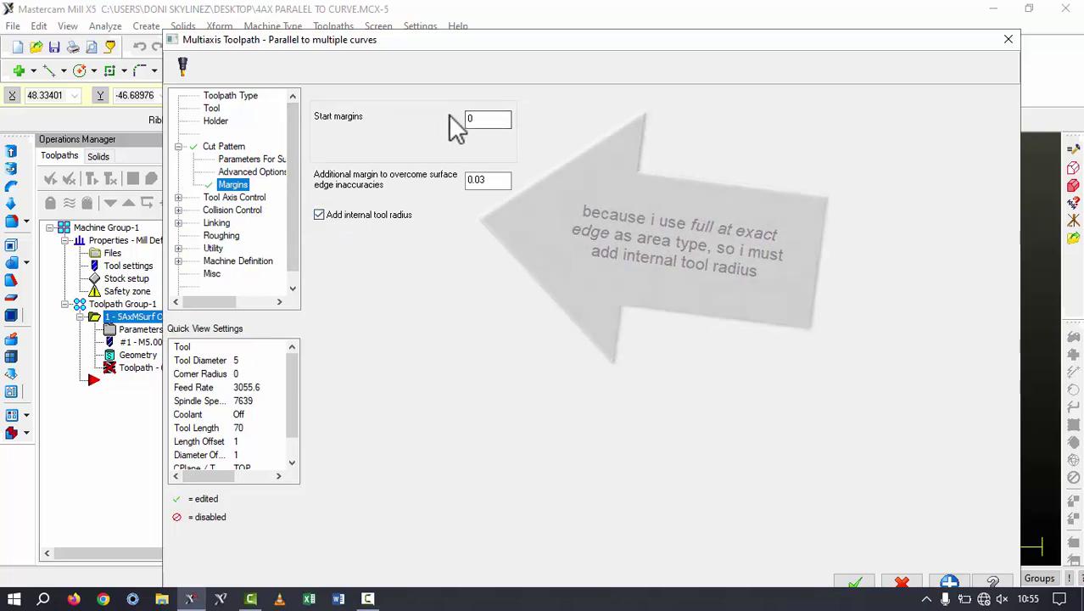
click(319, 215)
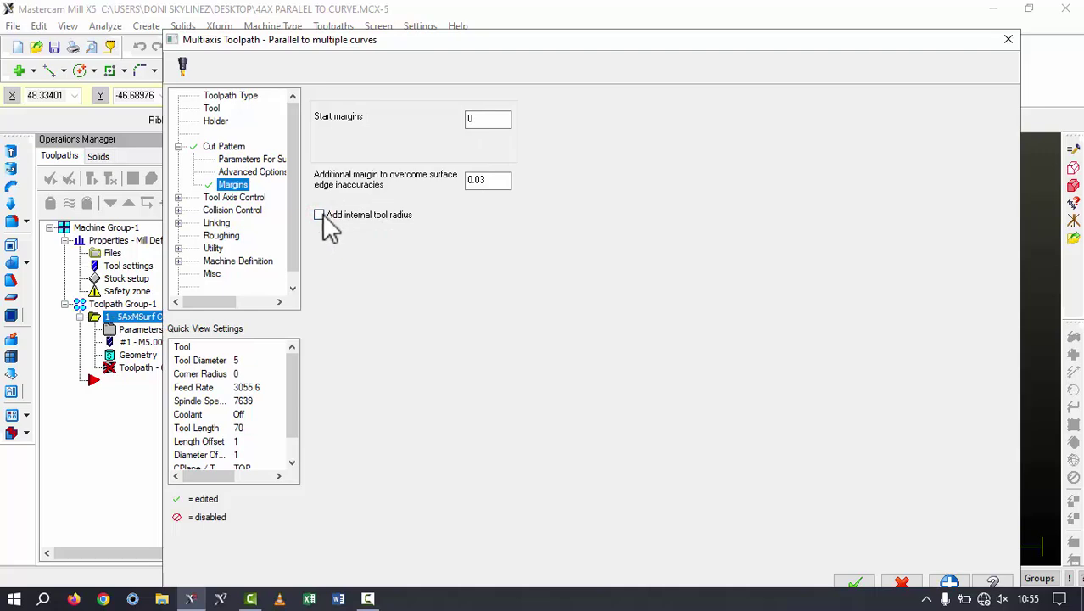
click(178, 147)
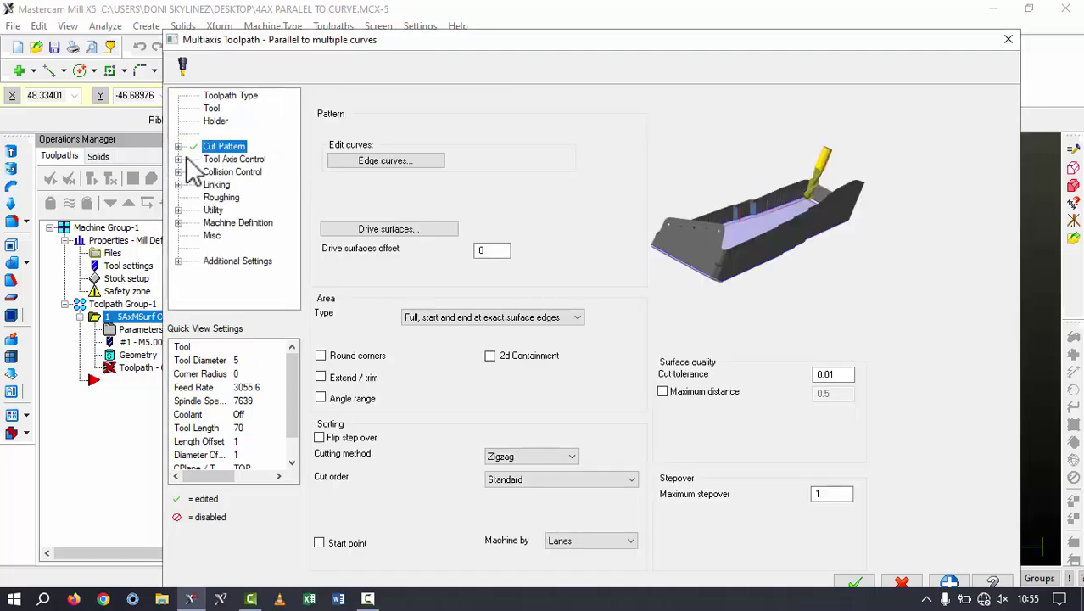
Step: Set the tool axis output format to 4 Axis and point the tool to the rotary X axis
click(223, 159)
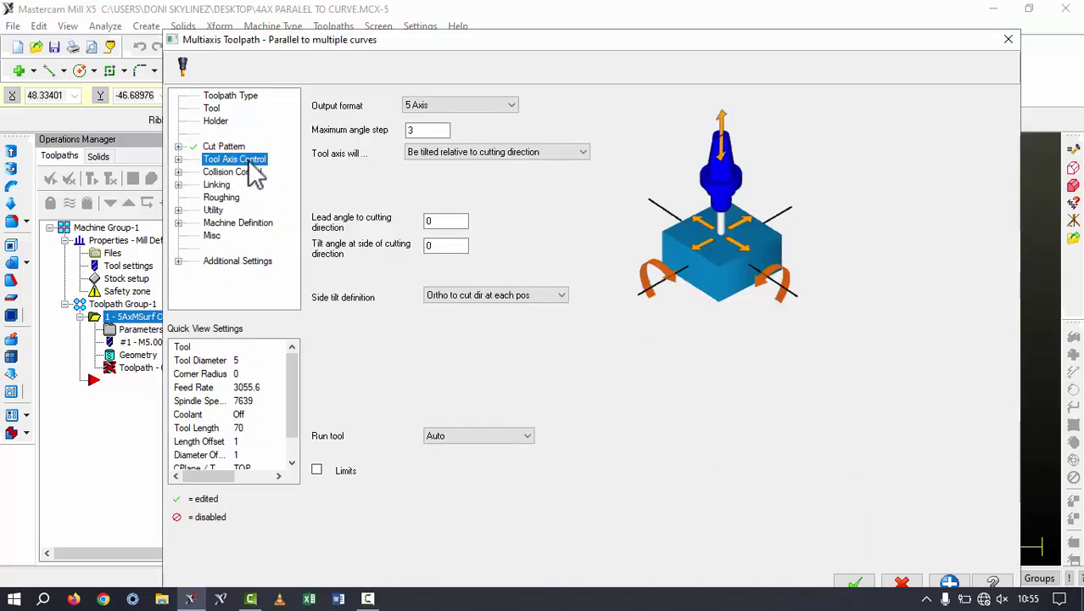
click(512, 105)
click(440, 130)
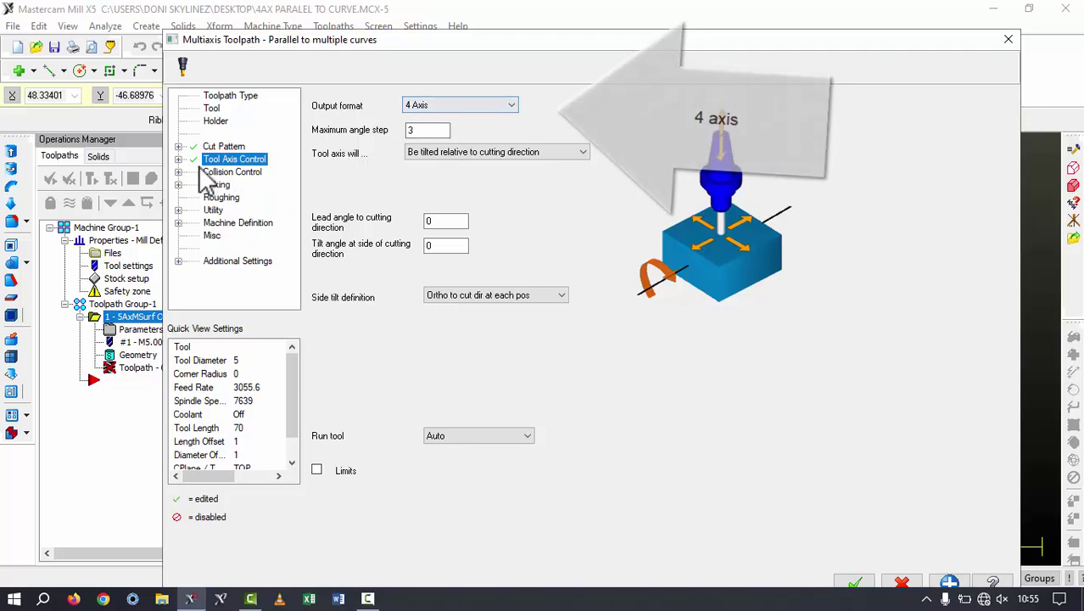
click(178, 160)
click(234, 172)
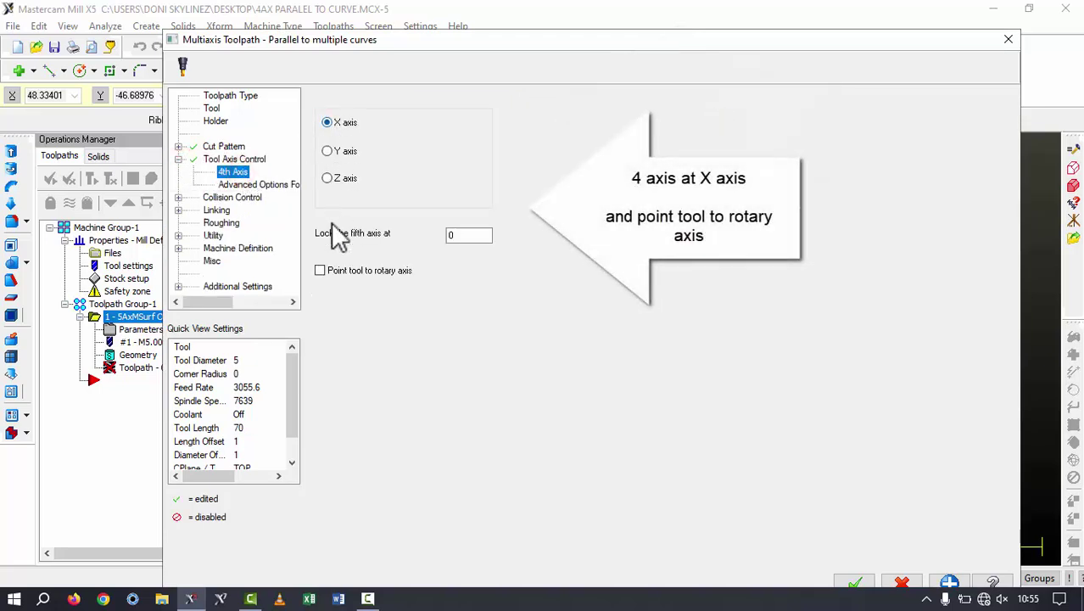
click(316, 270)
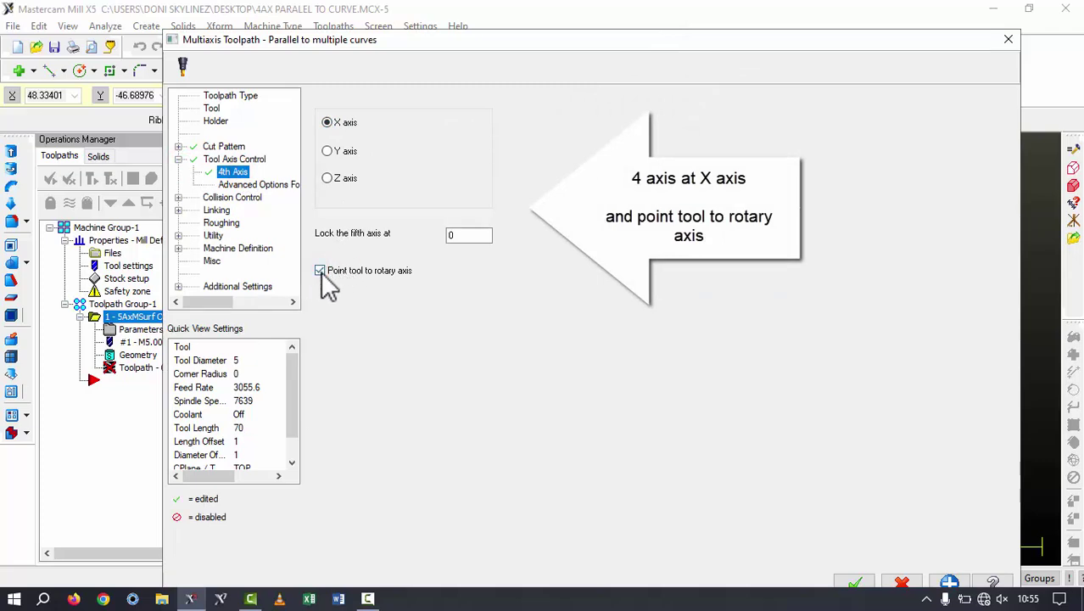
click(228, 159)
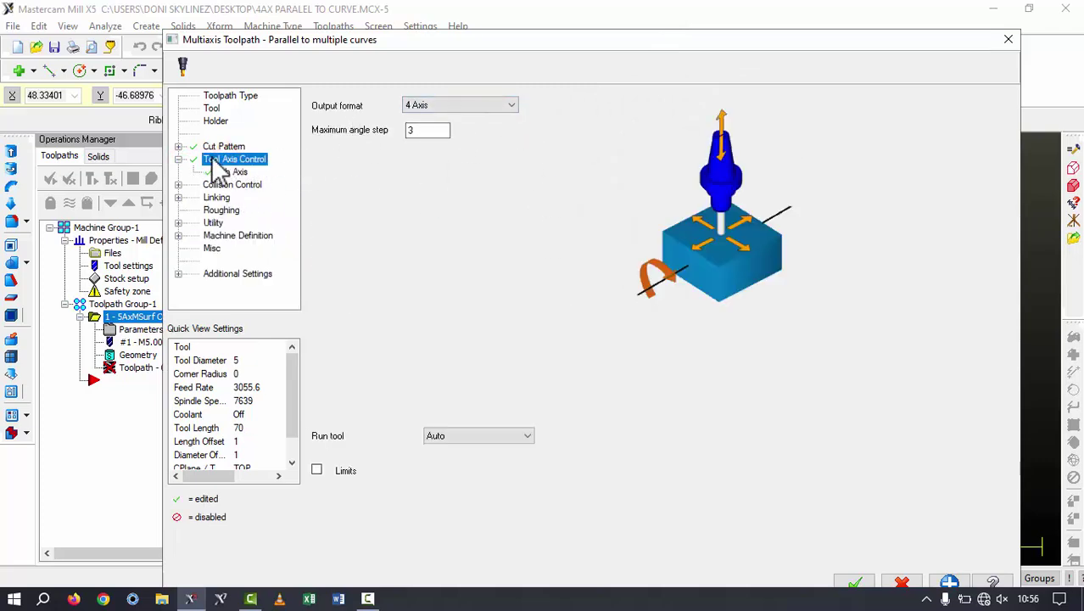
click(178, 159)
Step: Enable the first collision check with Retracting tool along tool axis, and review its tool clearances and advanced parameters
click(221, 173)
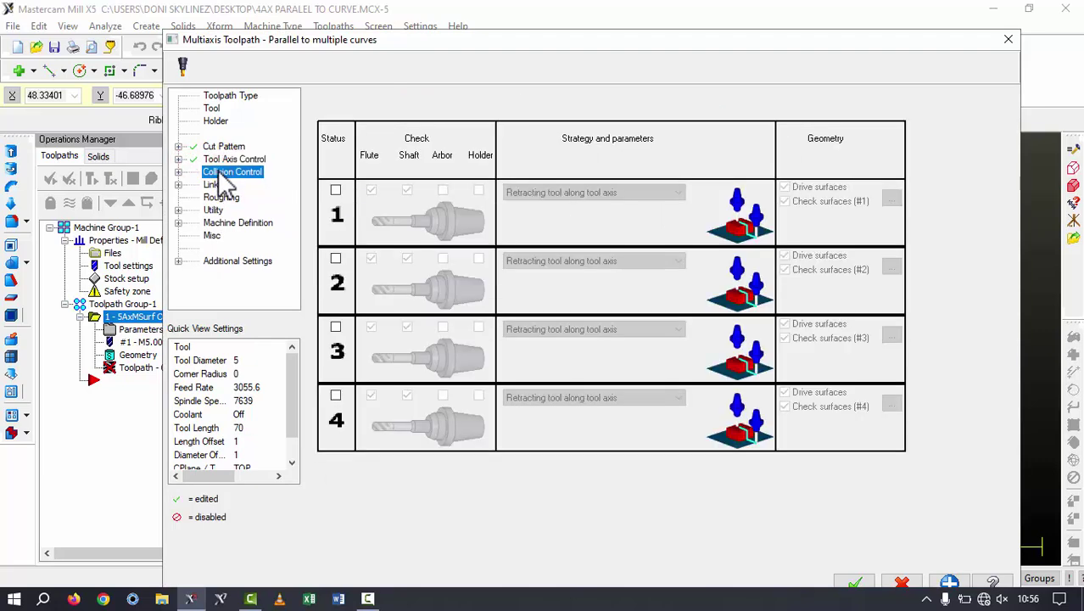
click(336, 190)
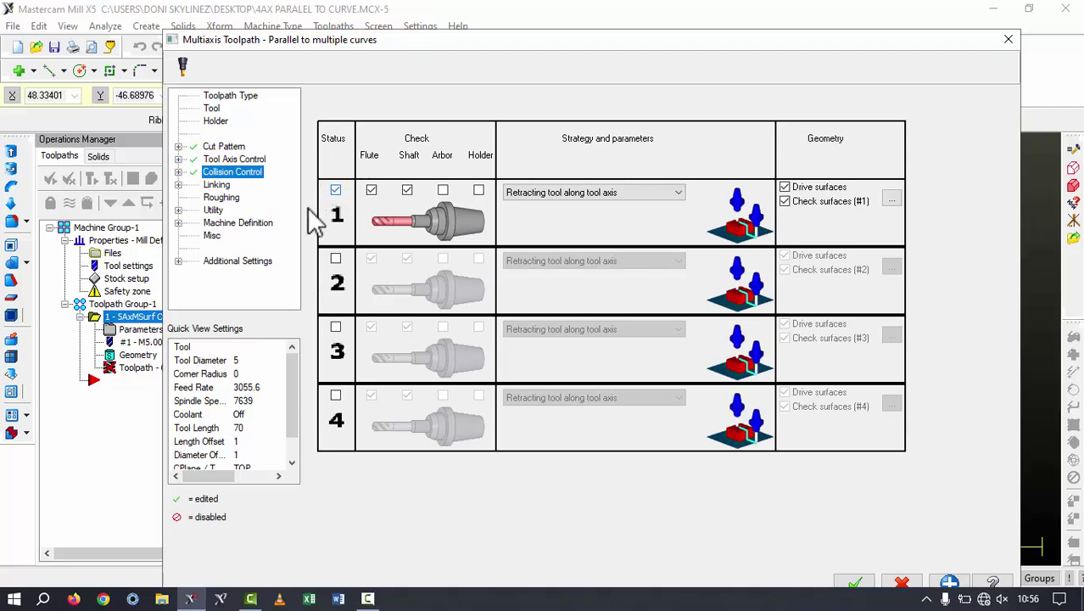
click(179, 172)
click(246, 184)
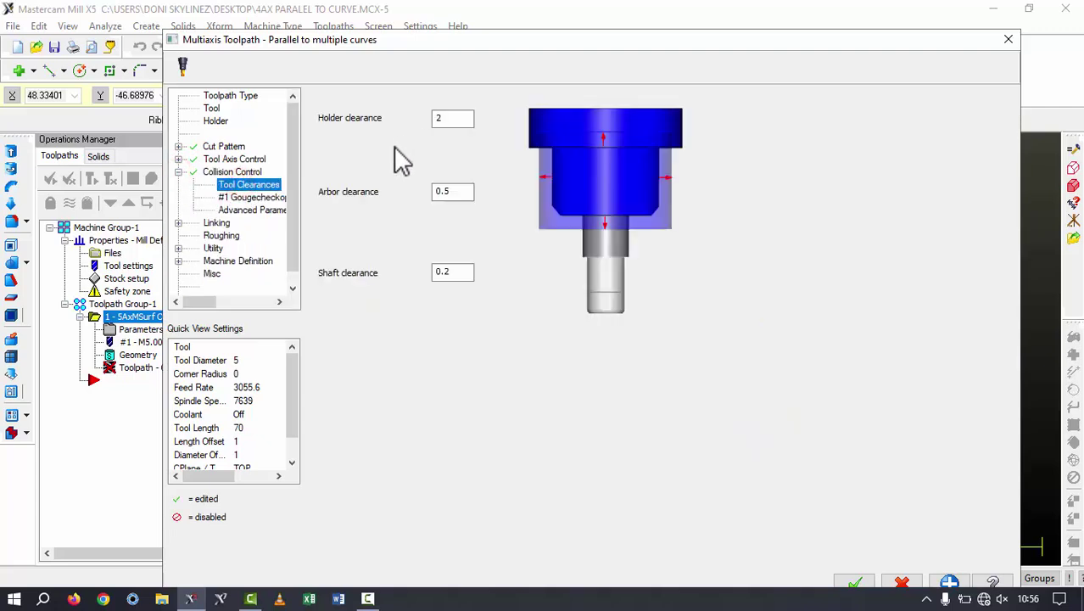
click(272, 194)
click(272, 211)
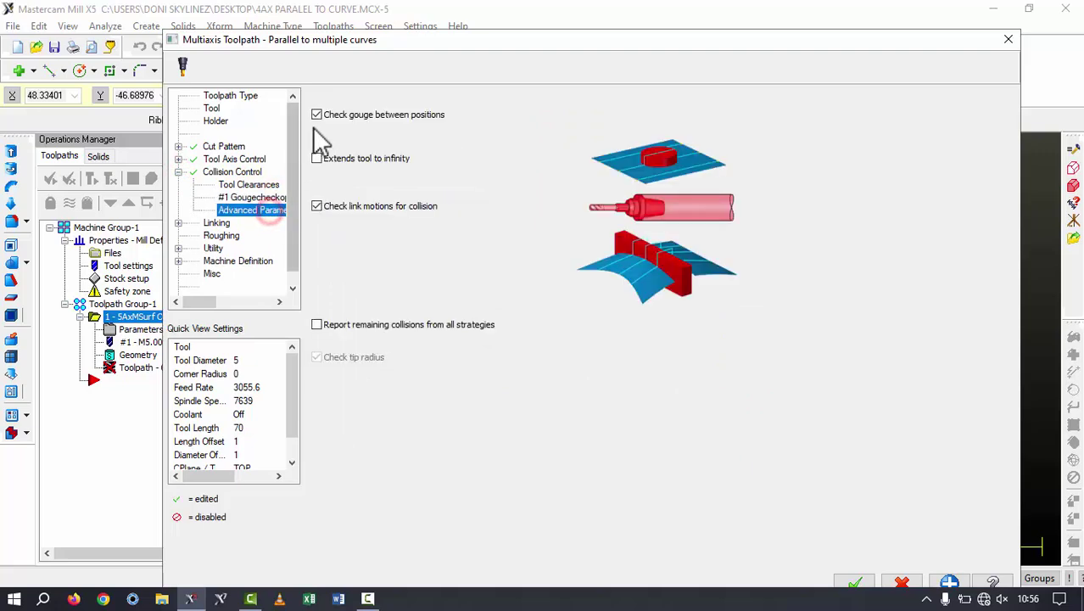
click(179, 171)
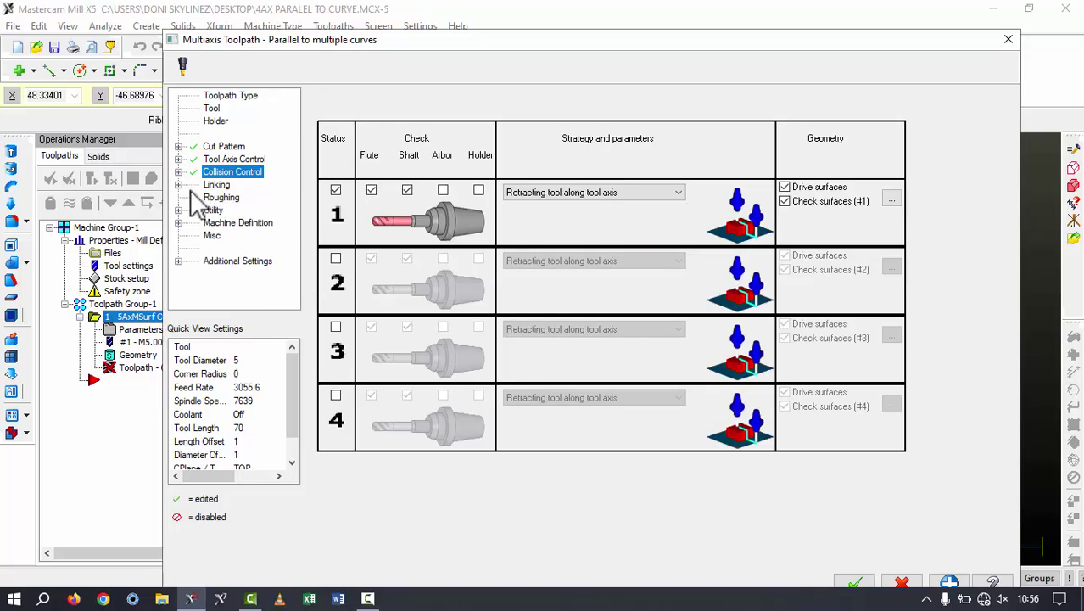
Step: In the linking settings, use a lead-in for the first entry and enable starting from and returning to the home position
click(210, 185)
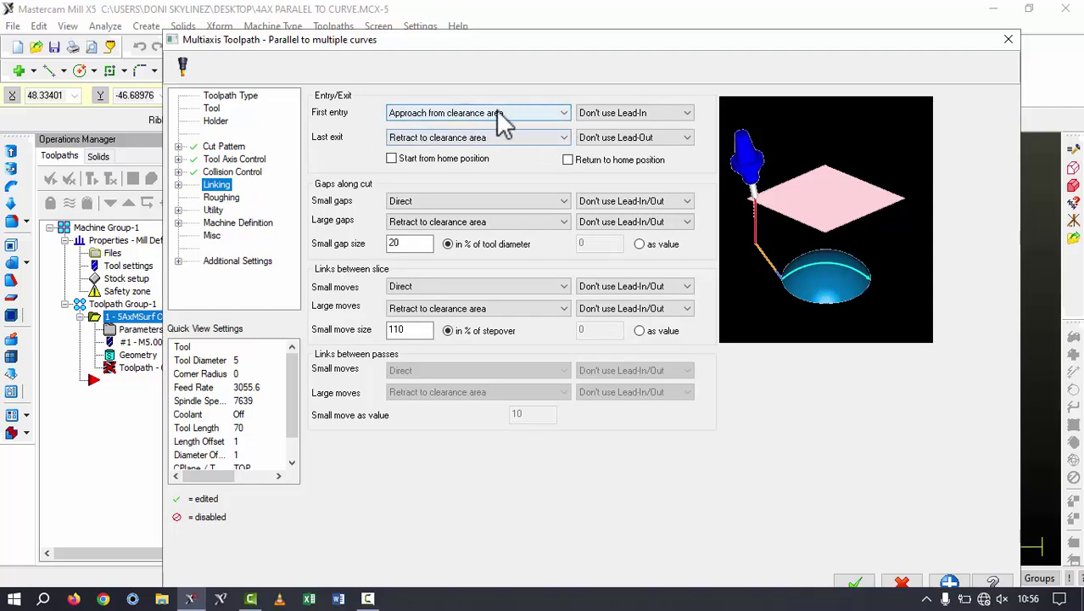
click(676, 108)
click(667, 127)
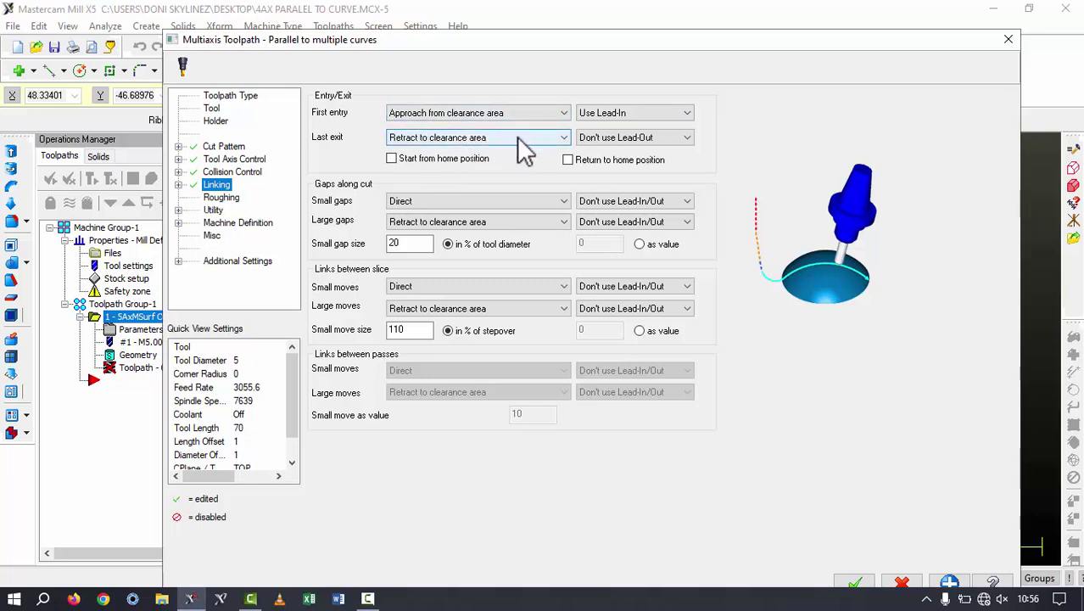
click(392, 158)
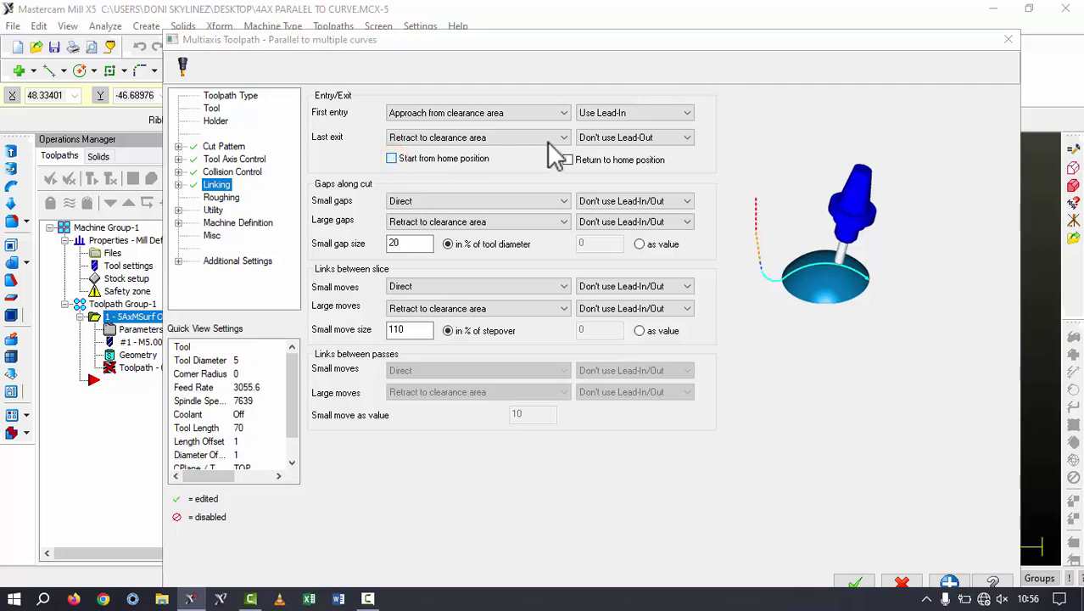
click(568, 160)
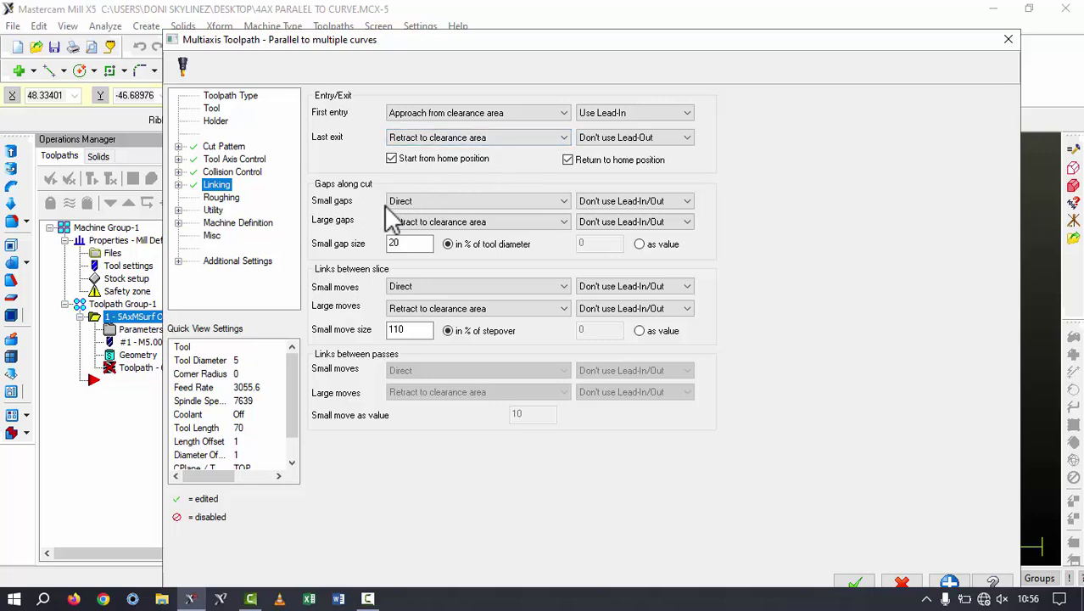
Step: Set both the large gaps along the cut and the large moves between slices to Retract to rapid distance
click(502, 223)
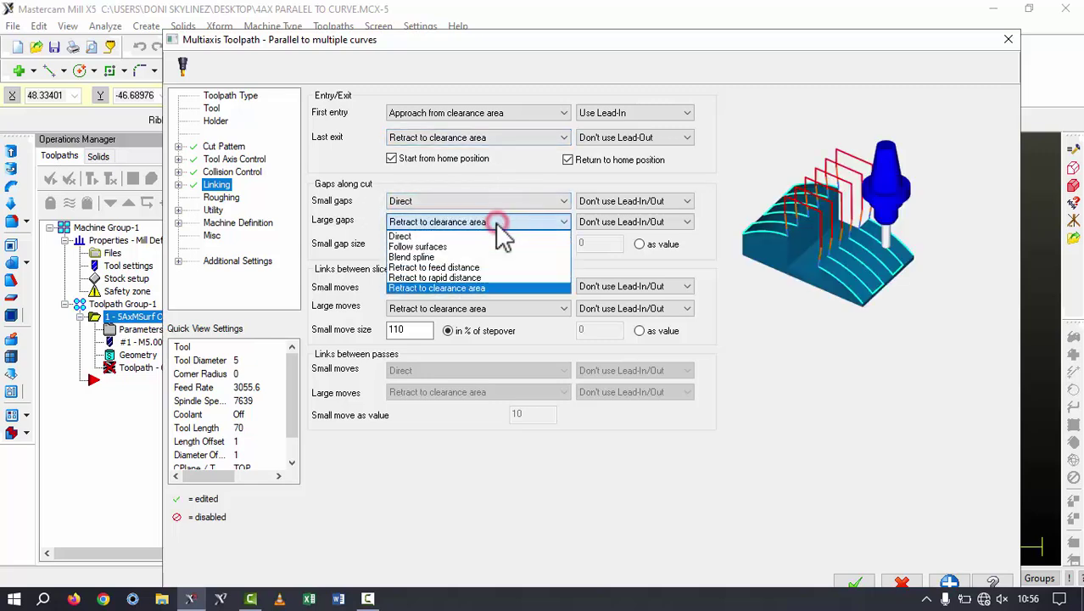
click(494, 267)
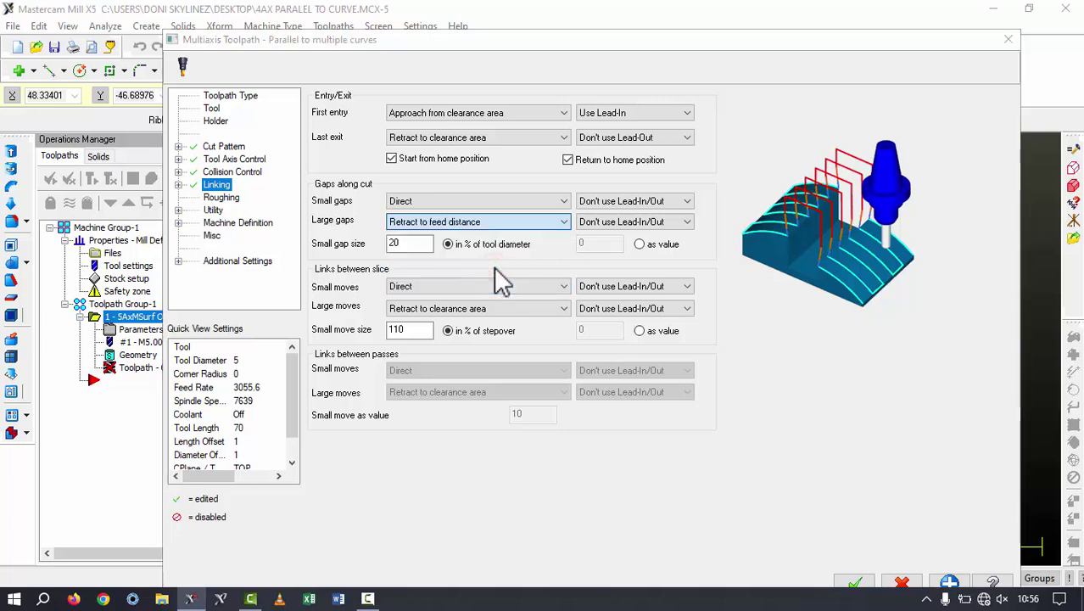
click(467, 221)
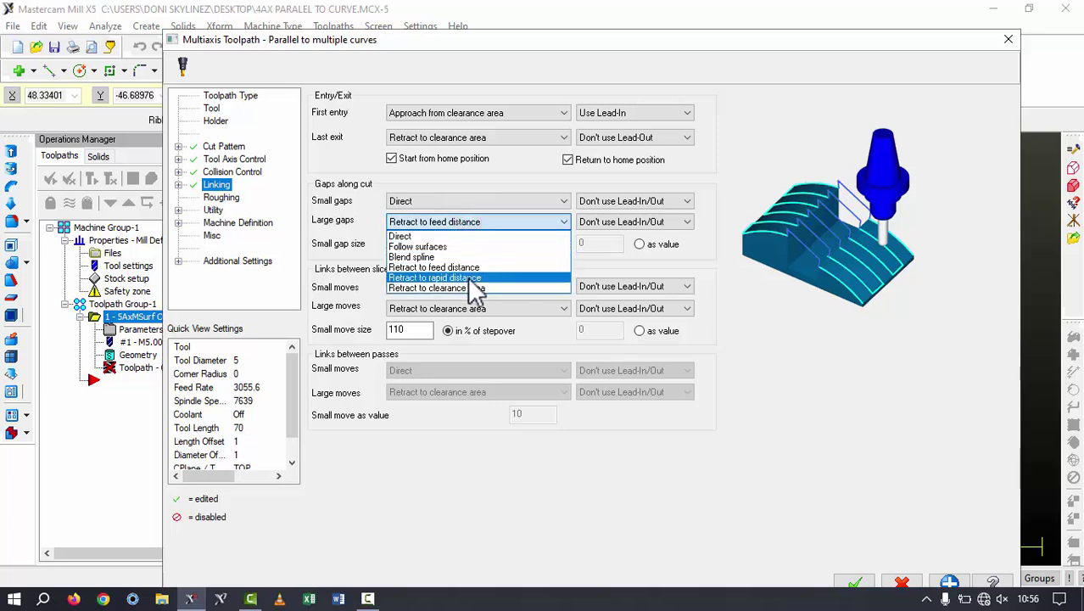
click(473, 278)
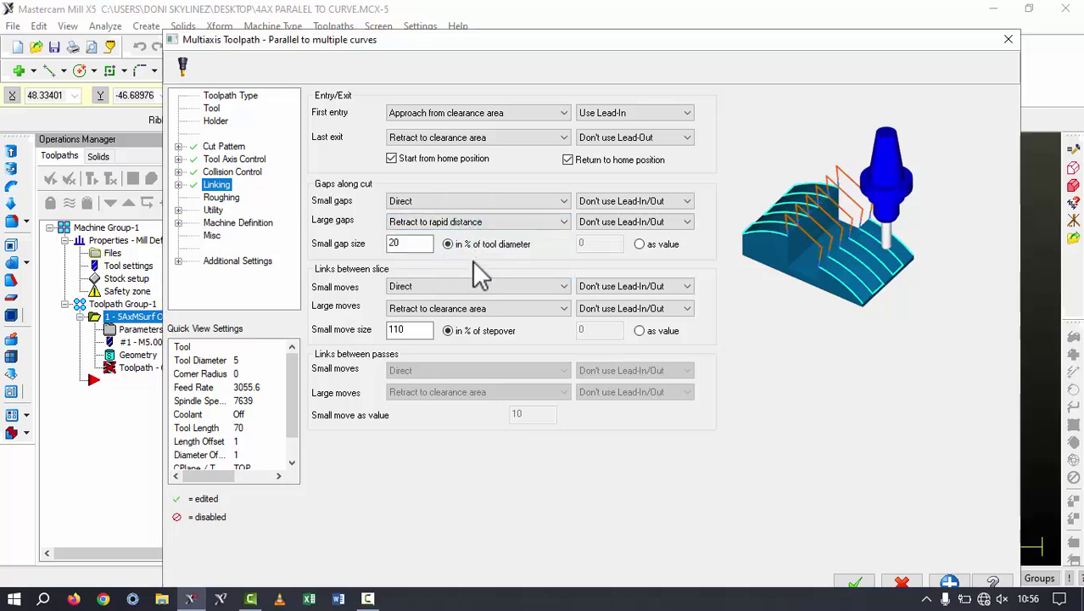
click(462, 309)
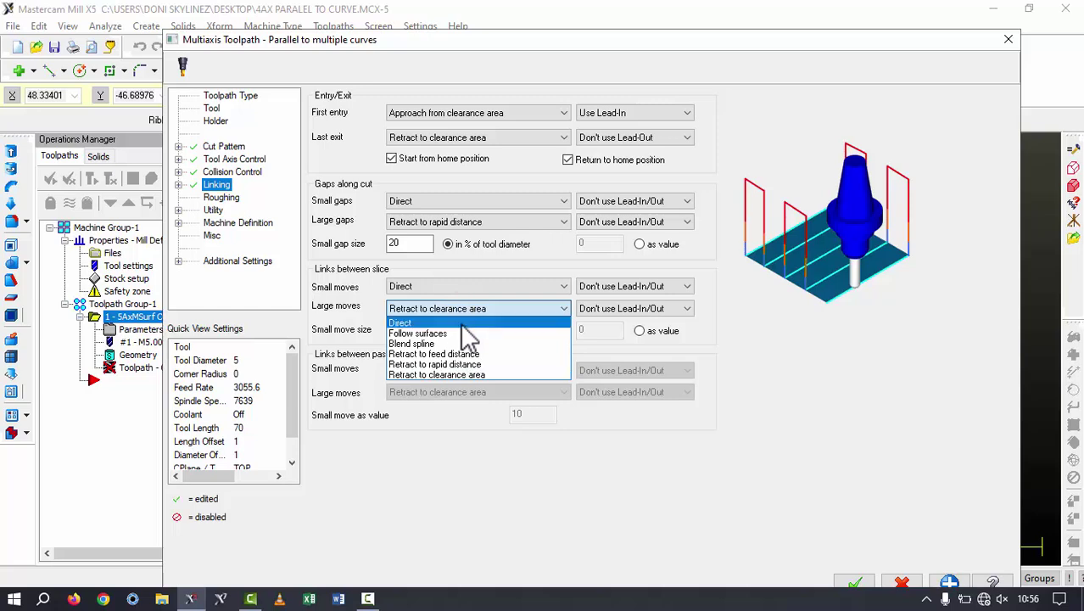
click(464, 364)
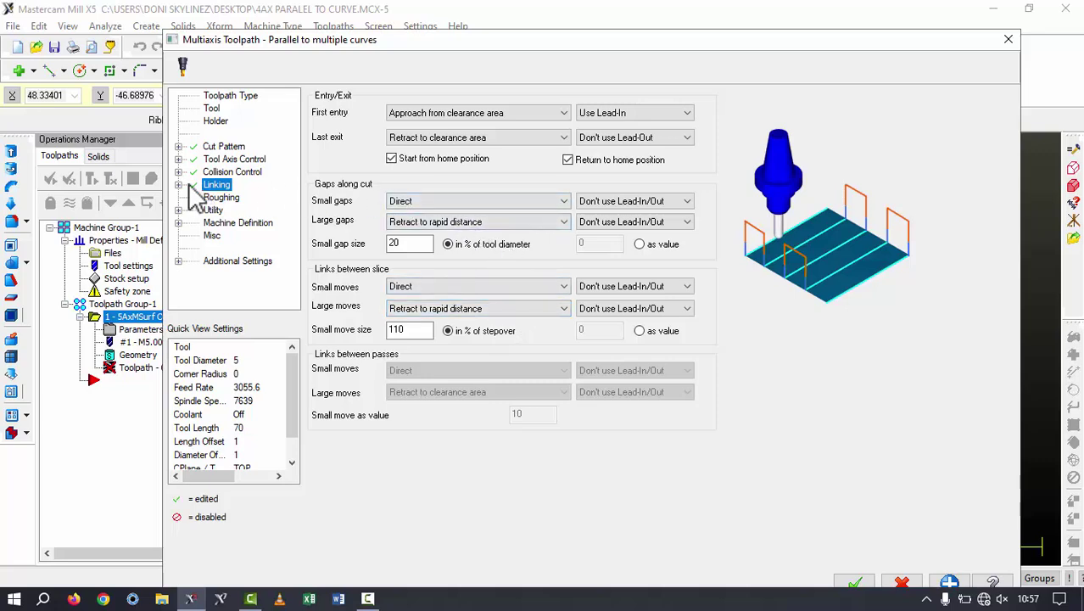
Step: Change the height of the clearance plane in Z and review the first entry and default lead-in/out settings
click(178, 184)
click(247, 197)
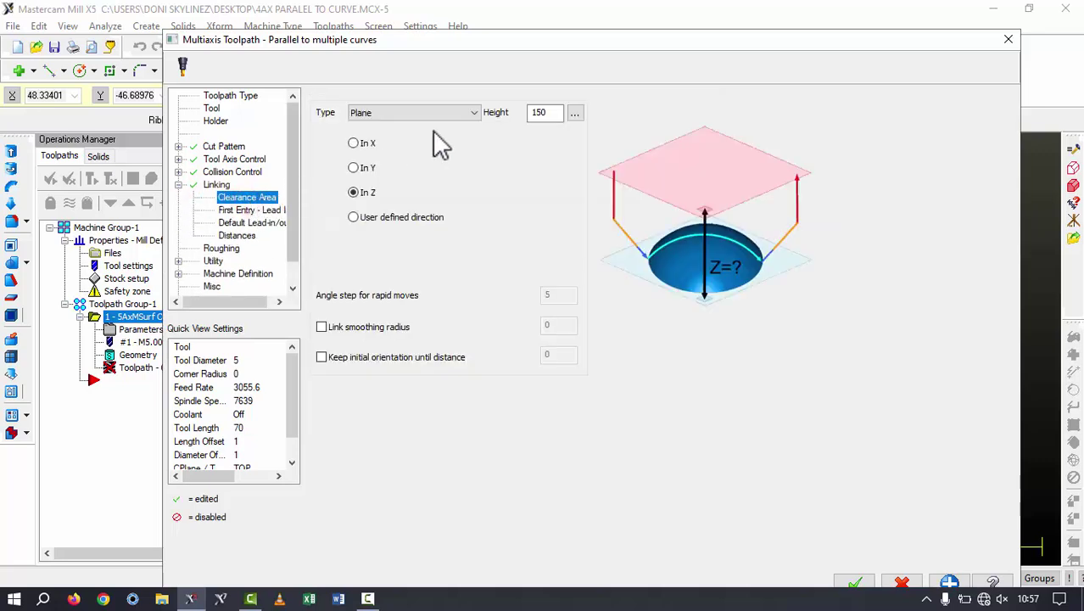
drag(552, 119, 496, 114)
click(248, 211)
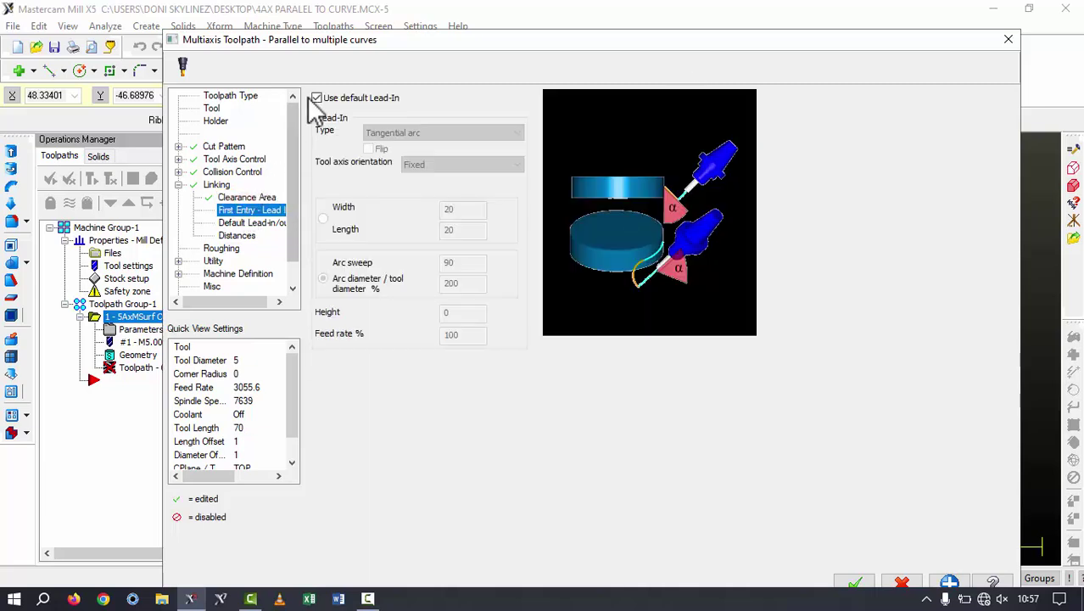
click(246, 223)
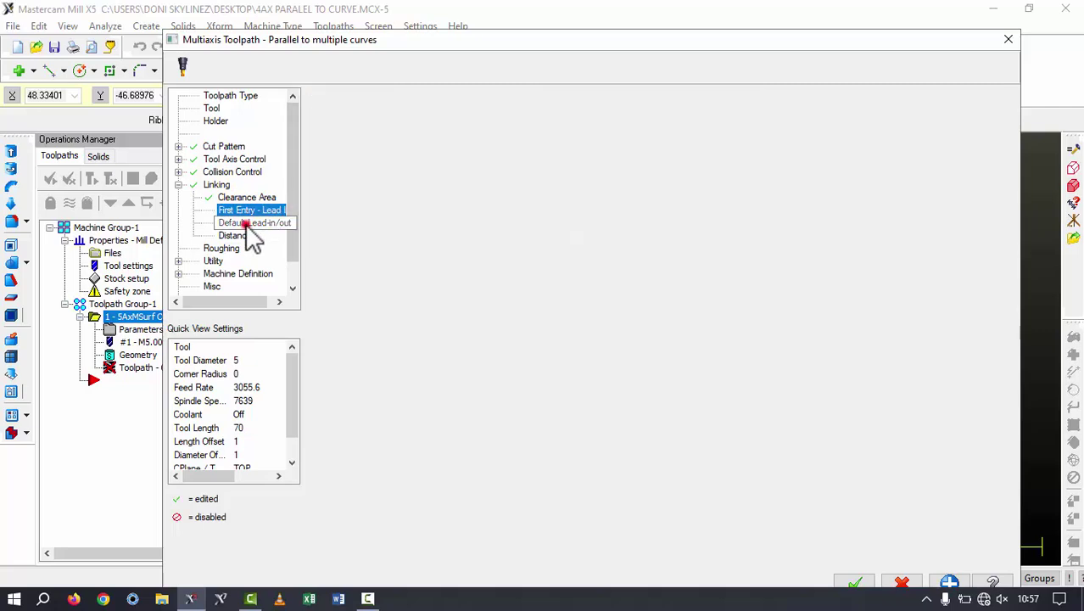
Step: Set the home position to X 100 and Y 100, the rapid distance to 15 and the feed distance to 5
click(245, 236)
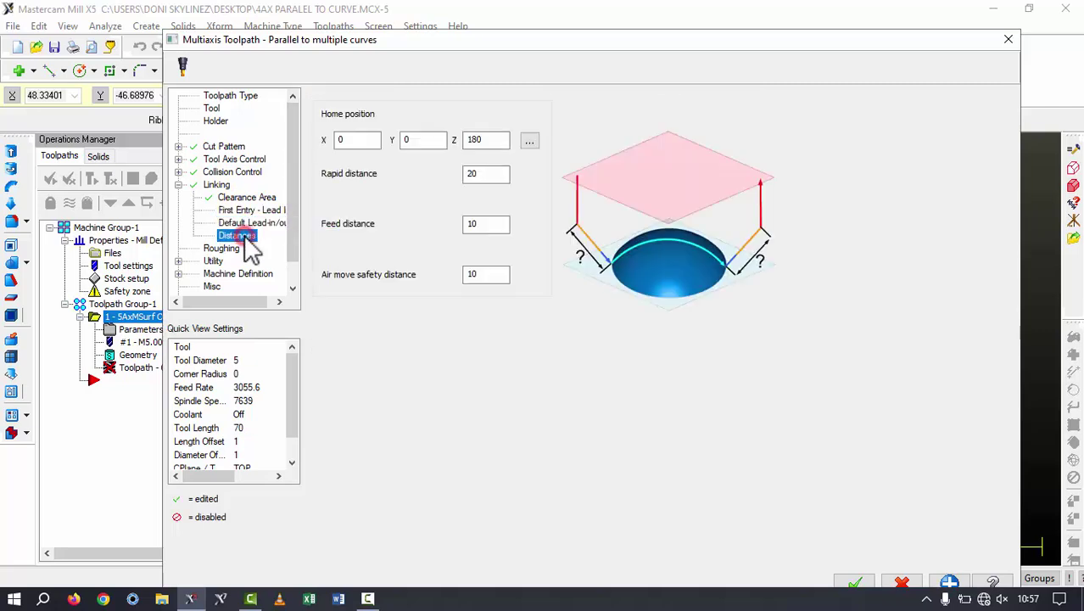
double_click(354, 140)
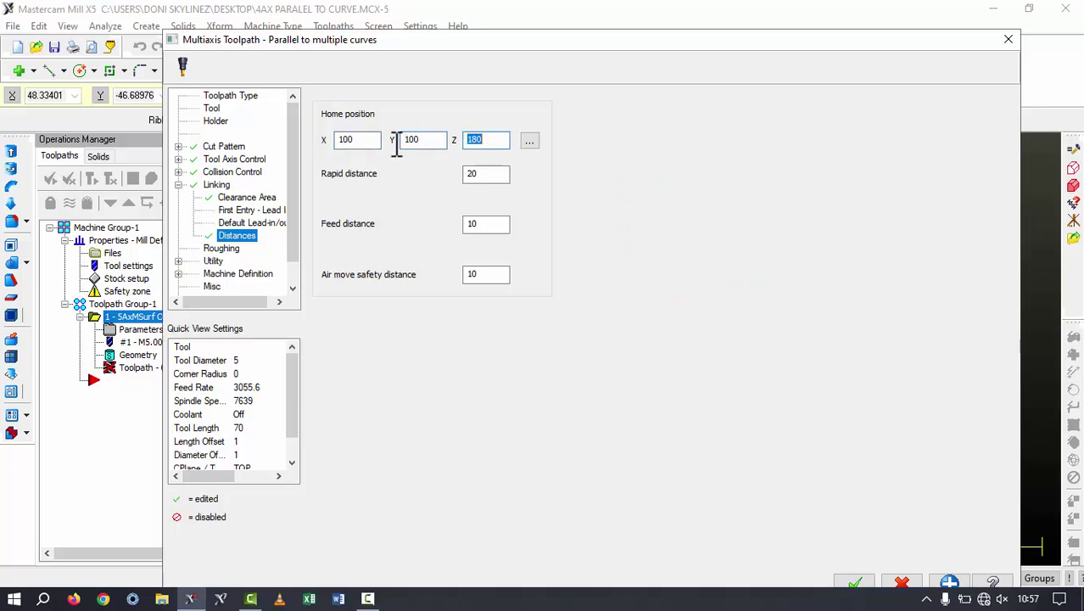
double_click(482, 173)
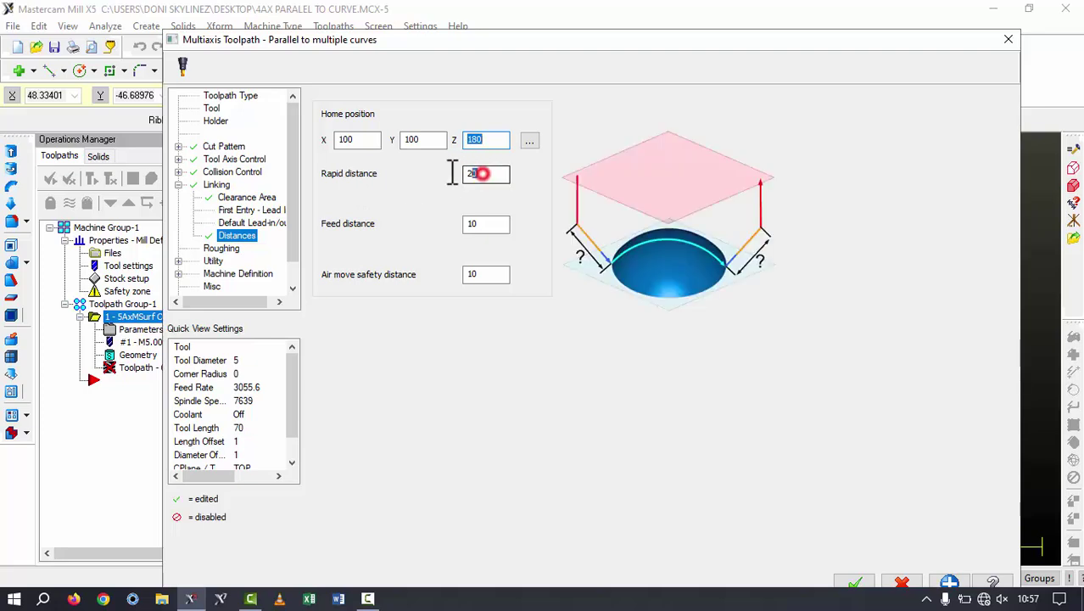
text(15)
key(Tab)
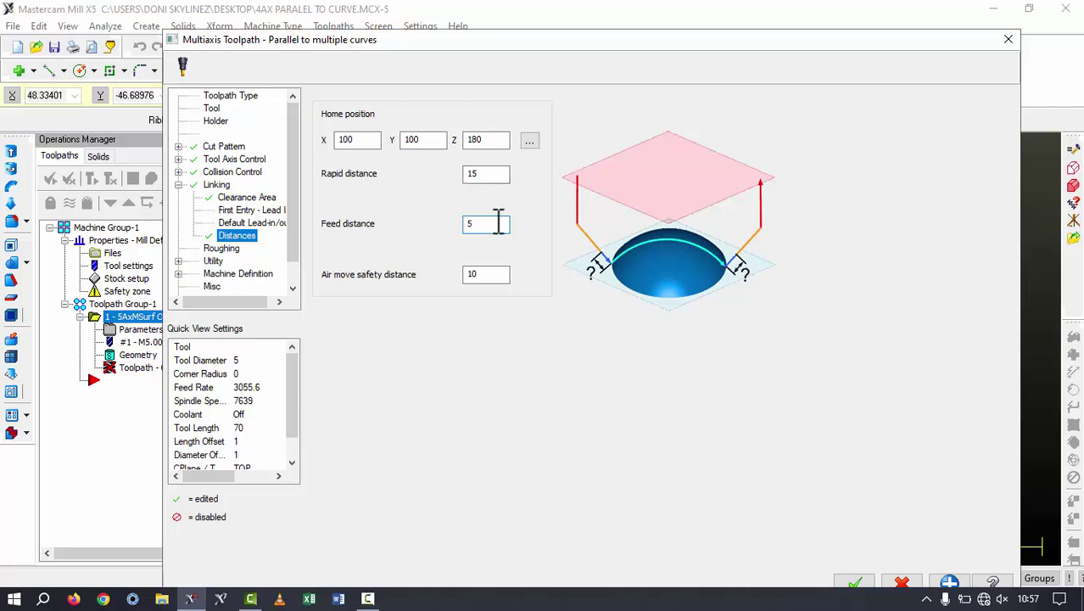
text(5)
key(Tab)
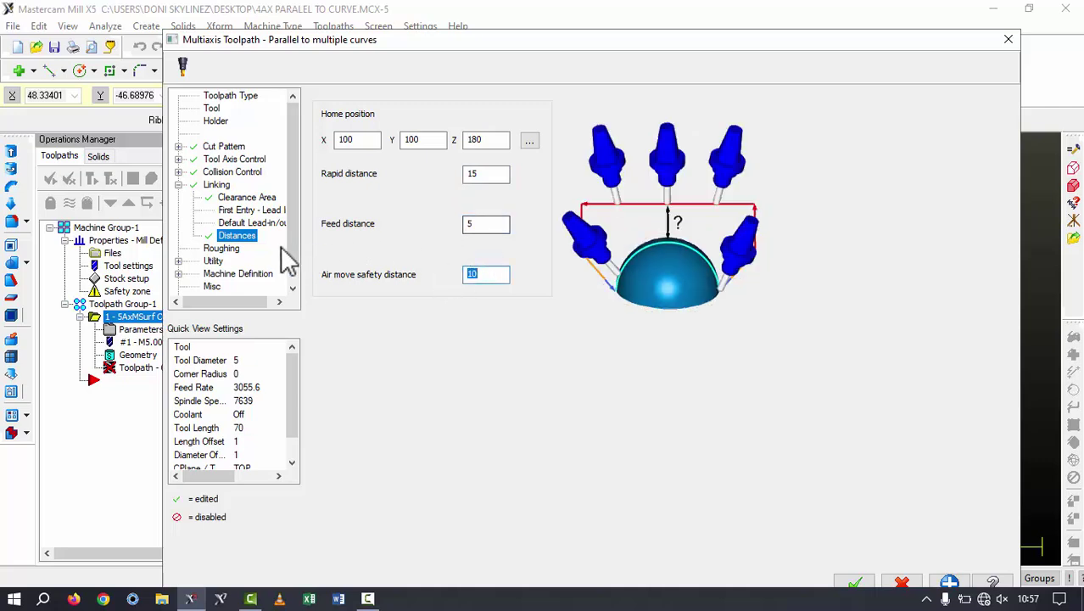
click(178, 184)
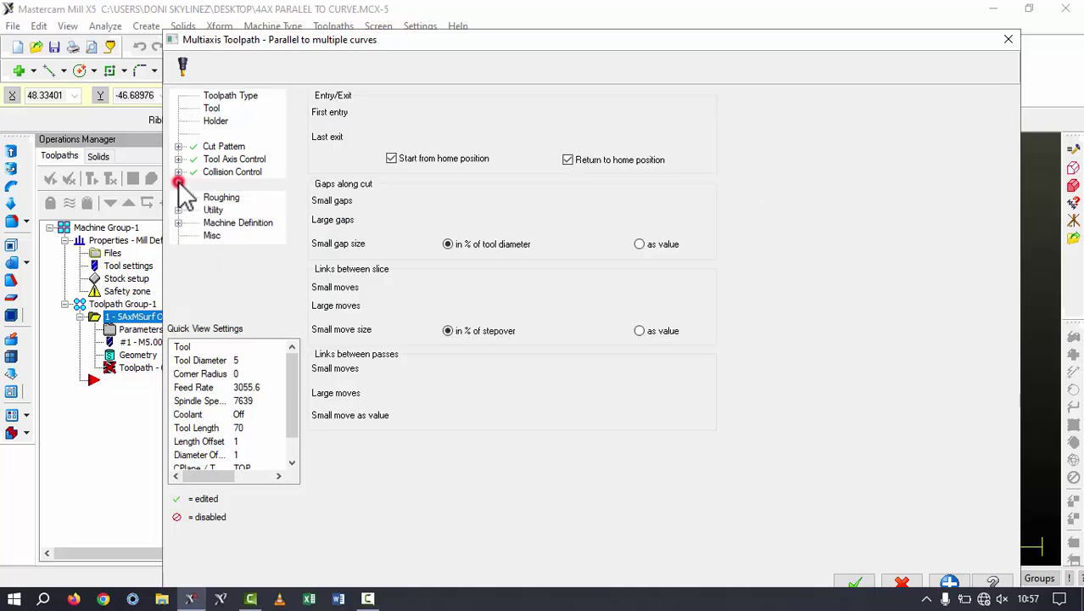
Step: Enable depth cuts with 2 roughing passes at 2.5 spacing, and generate the toolpath
click(219, 198)
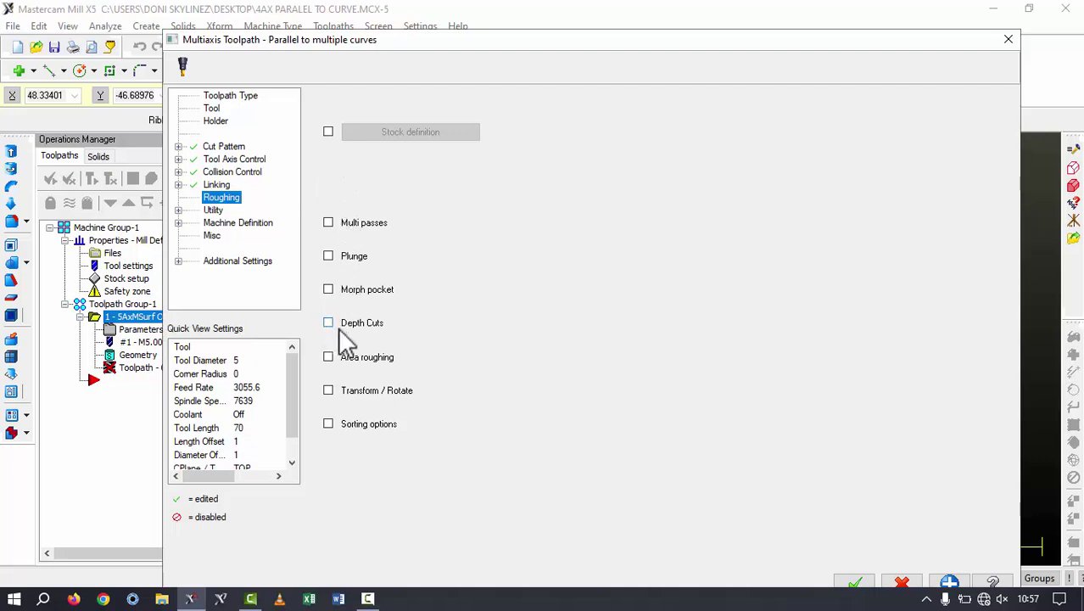
click(329, 323)
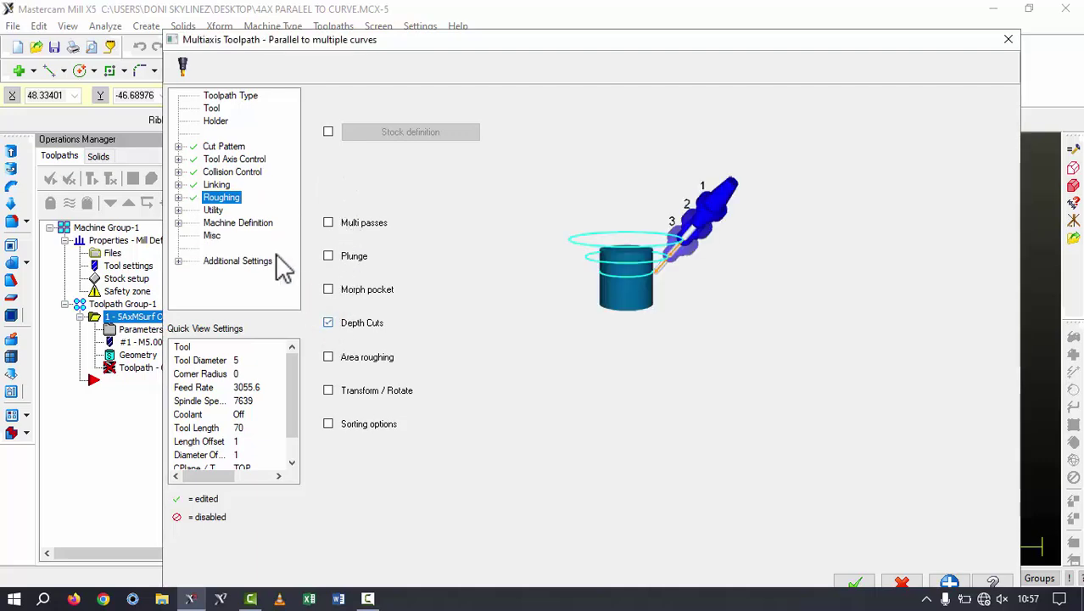
click(179, 198)
click(240, 211)
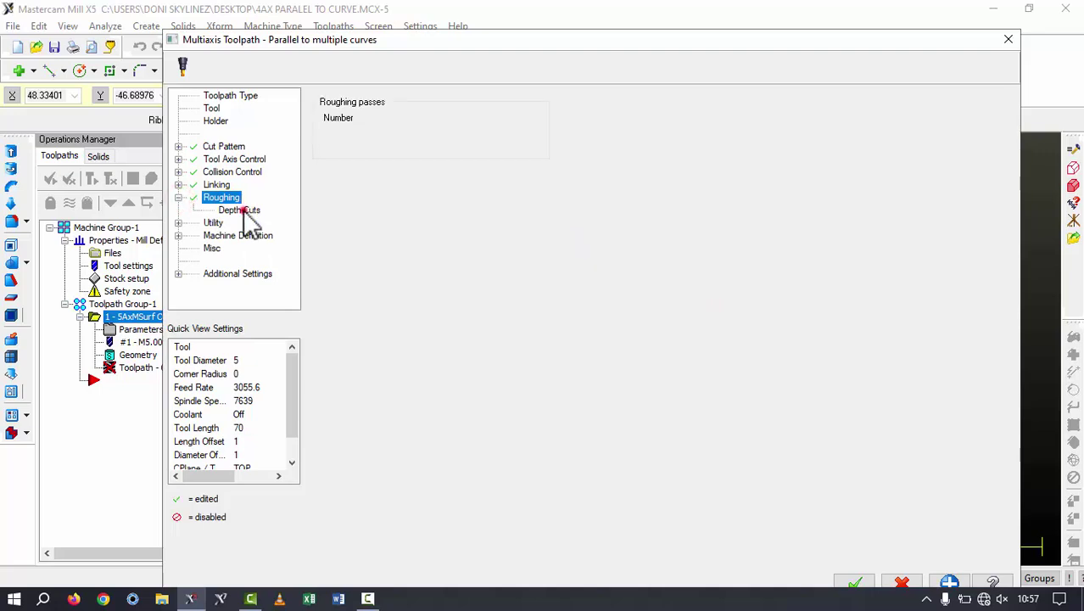
drag(494, 118, 474, 118)
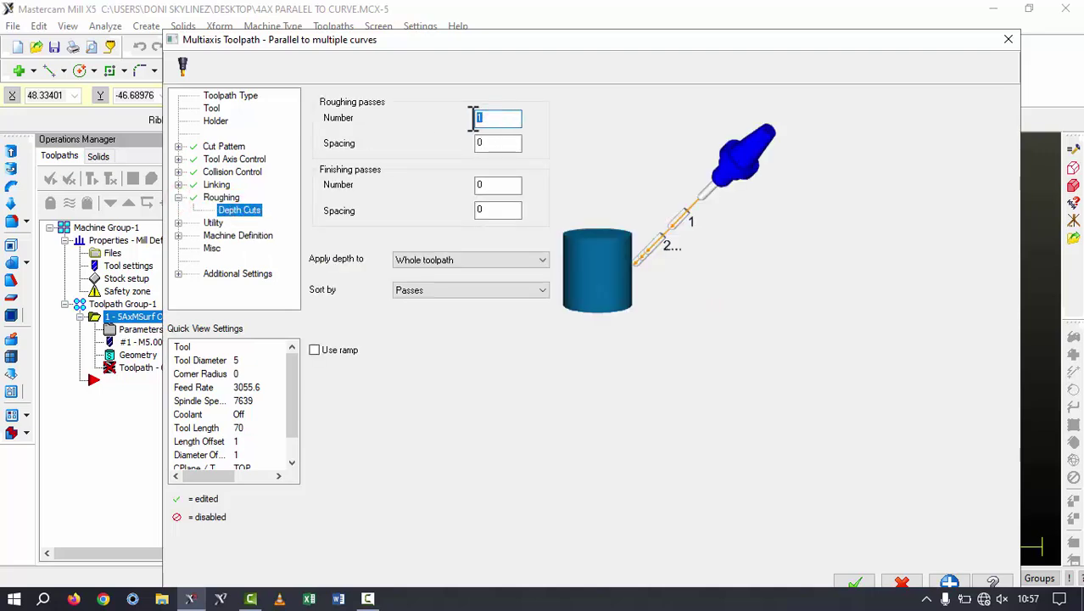
key(Tab)
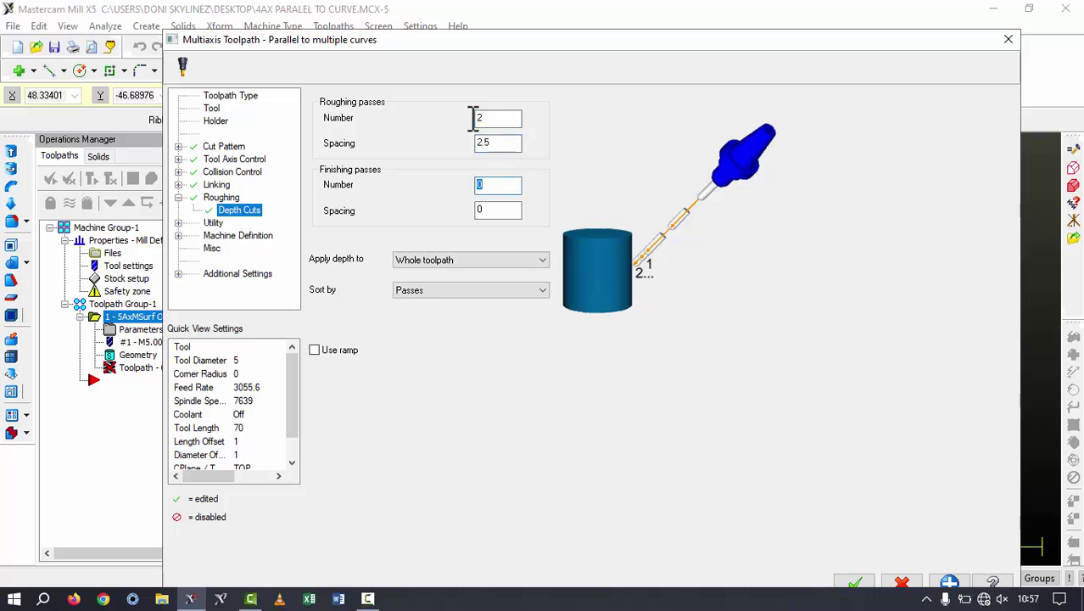
click(186, 199)
click(949, 582)
click(856, 582)
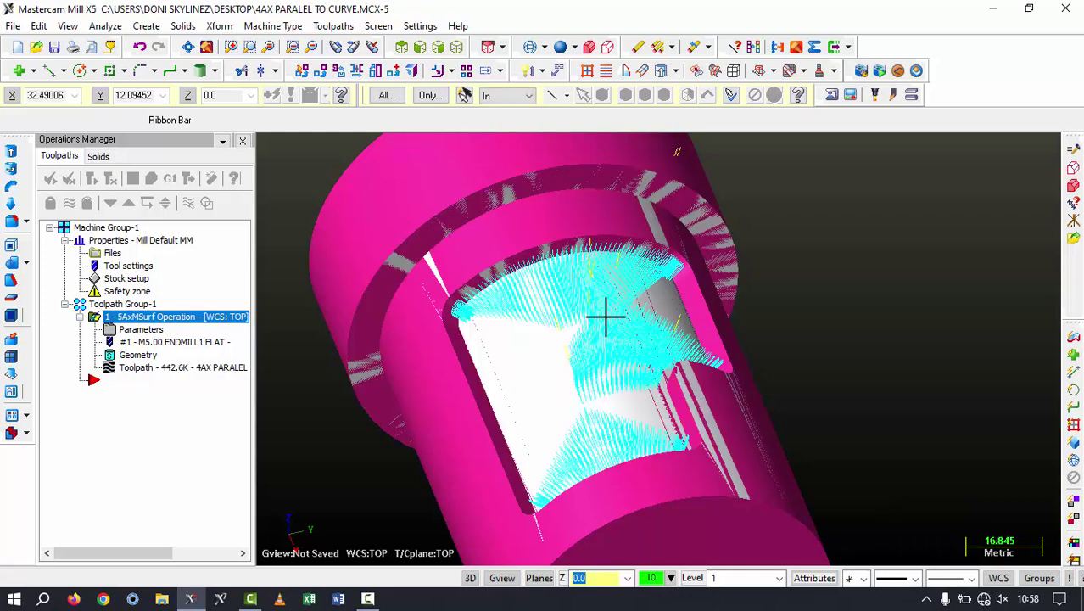
Step: Backplot the multiaxis toolpath from several angles to check where the cutting feed starts in the pocket
middle_drag(650, 316, 709, 297)
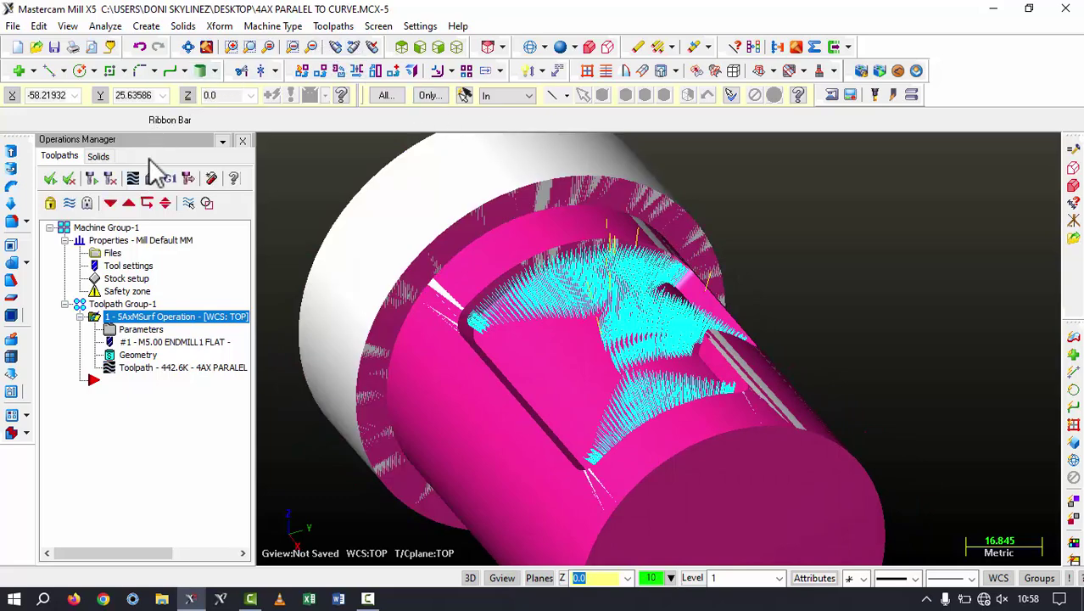
click(133, 179)
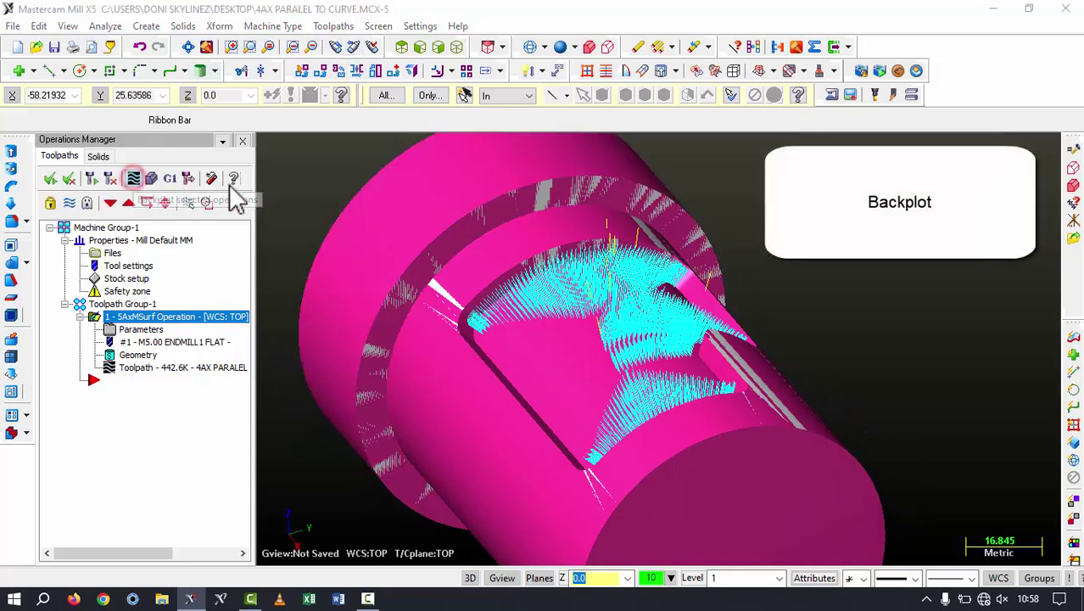
mouse_move(556, 189)
middle_down()
mouse_move(513, 232)
mouse_move(332, 265)
middle_up()
drag(444, 151, 443, 151)
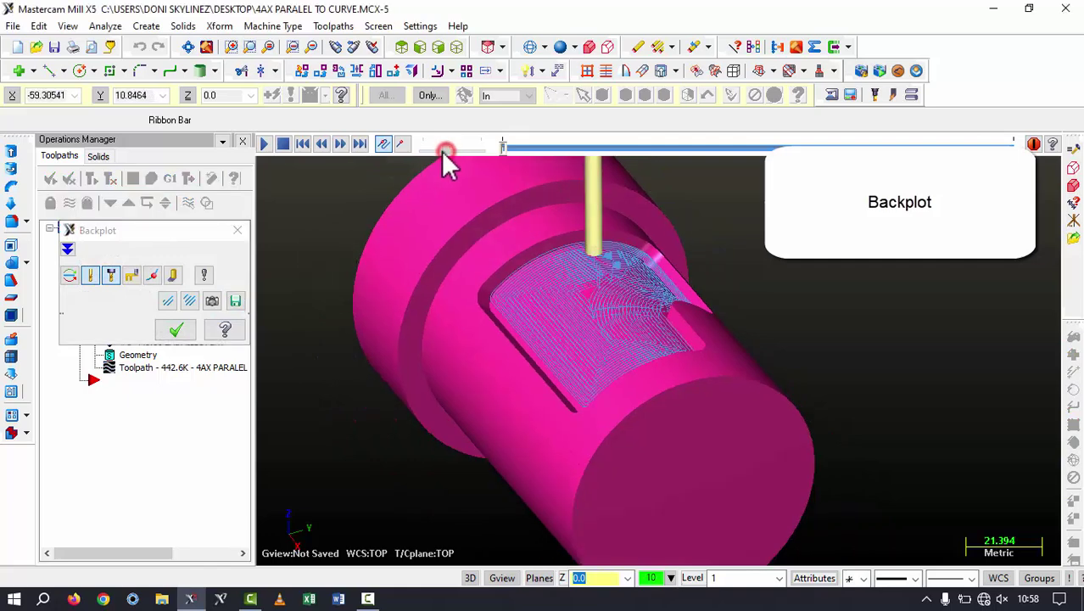
click(264, 144)
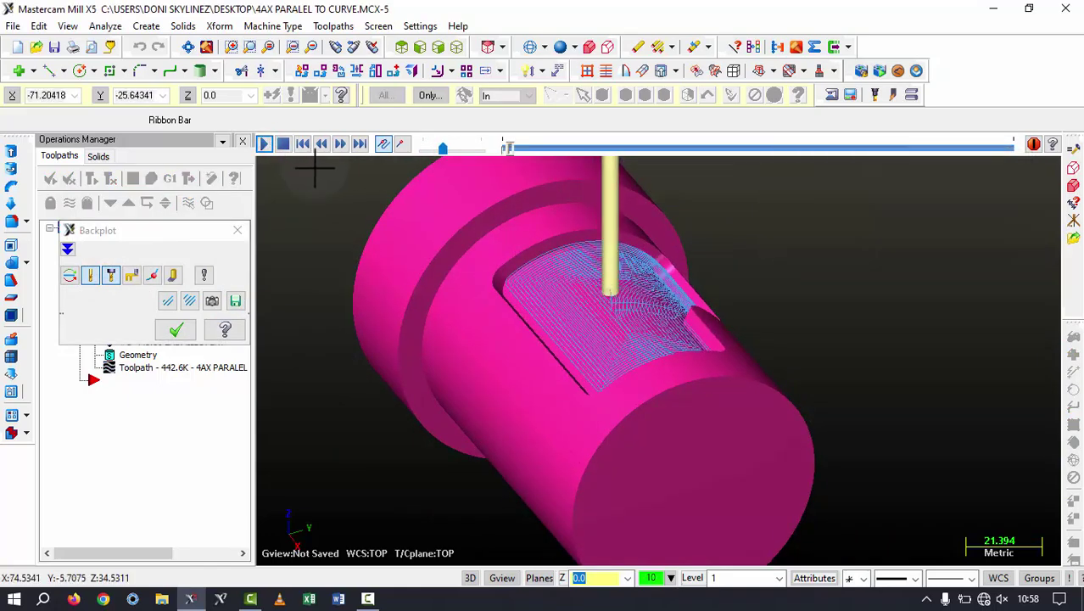
middle_drag(579, 272, 573, 244)
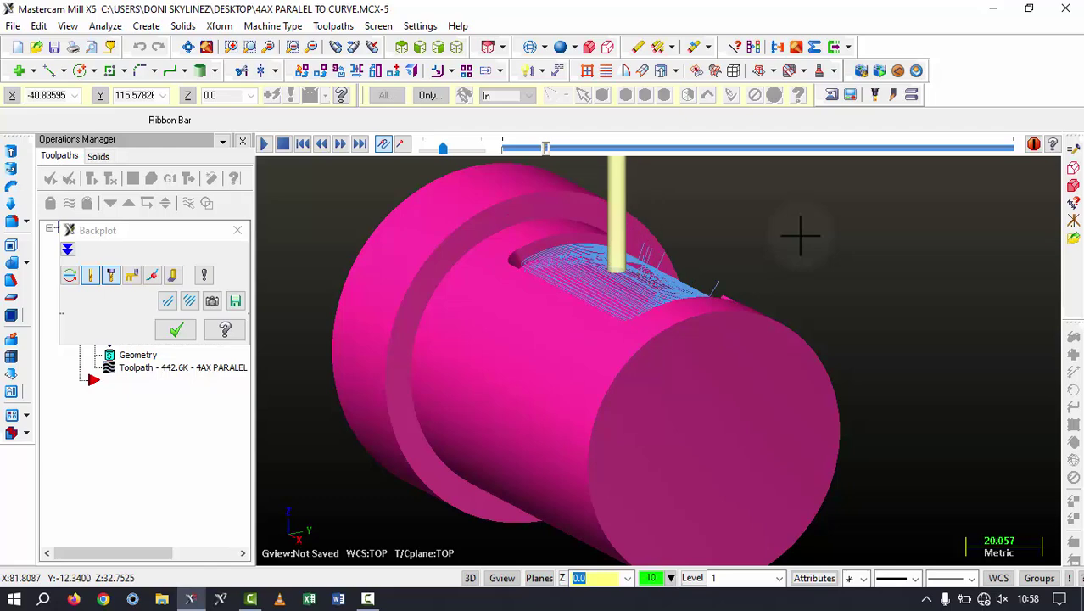
click(284, 143)
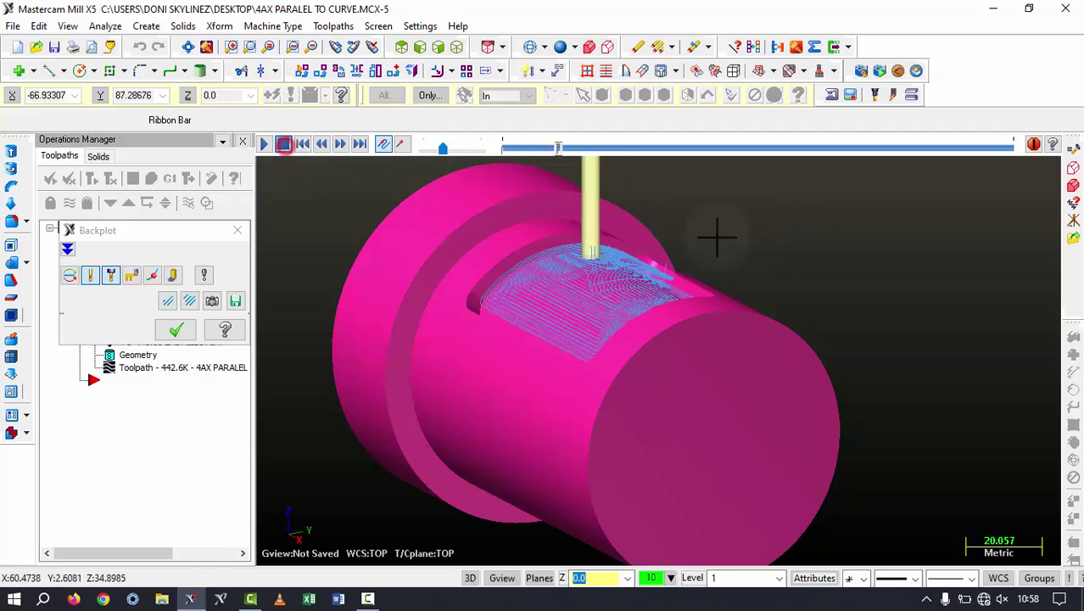
middle_drag(682, 230, 731, 248)
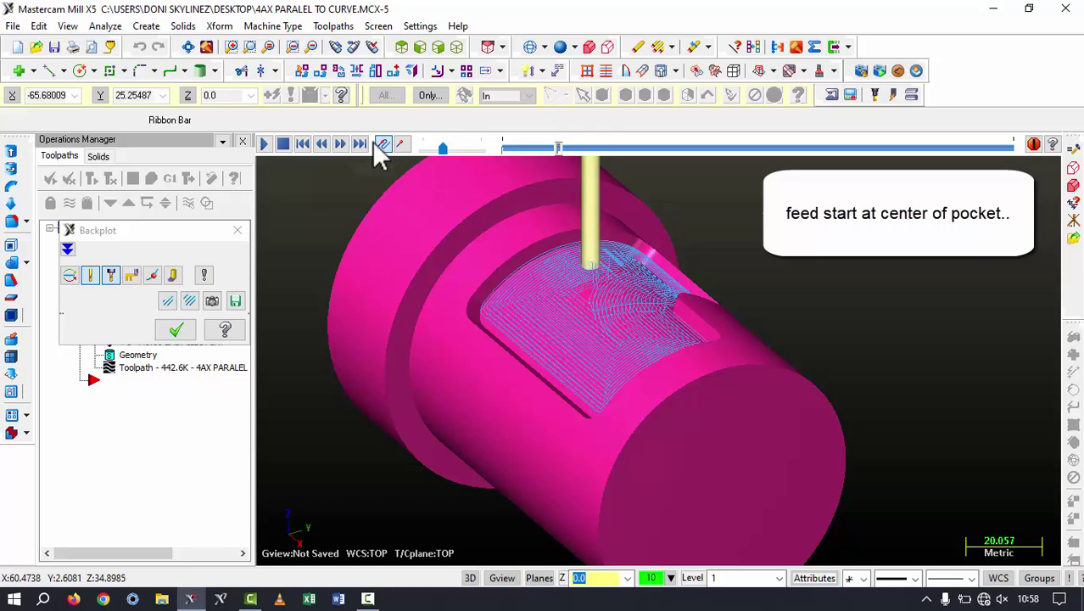
click(180, 328)
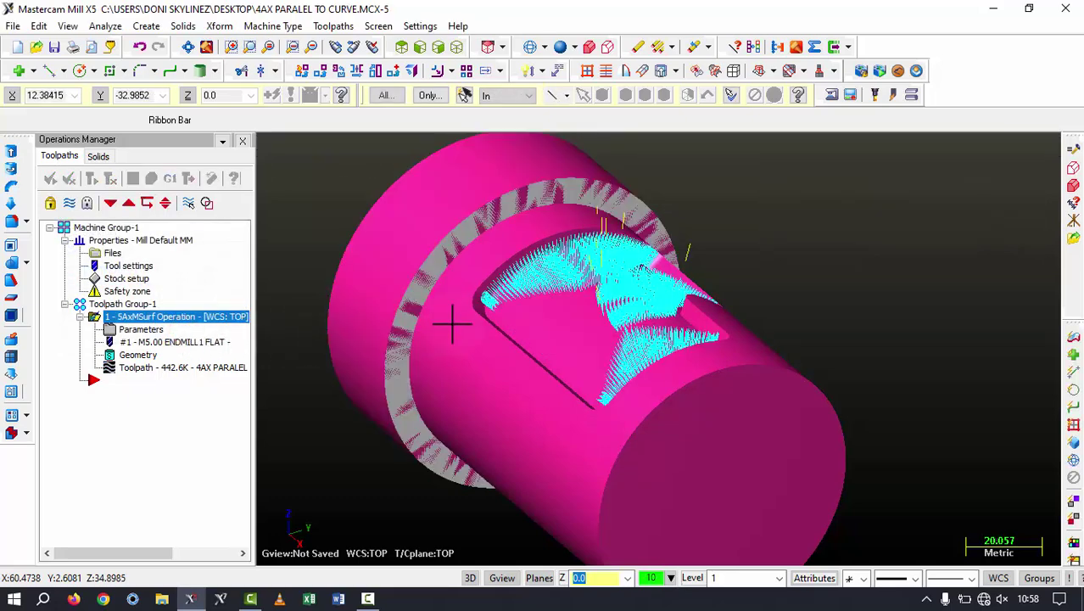
Step: Enable Flip step over in the operation's cut pattern and regenerate the toolpath
click(141, 330)
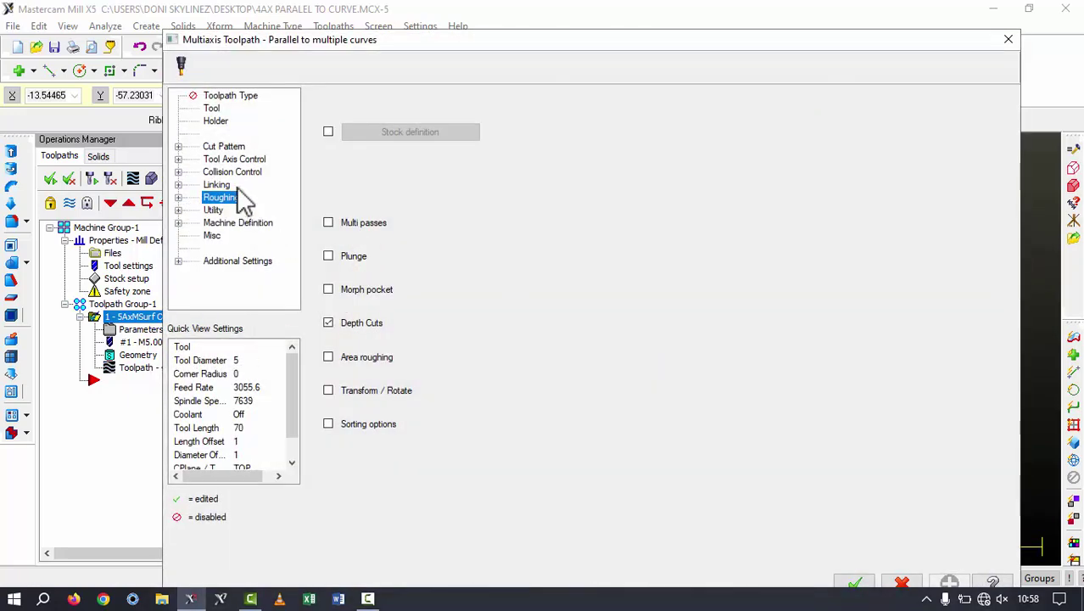
click(223, 146)
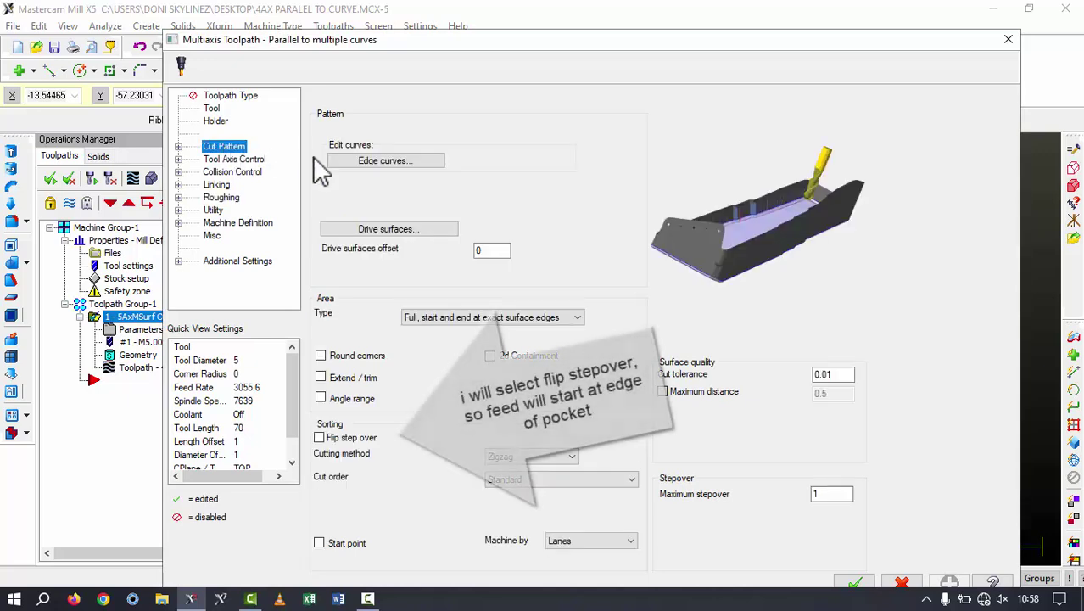
click(320, 439)
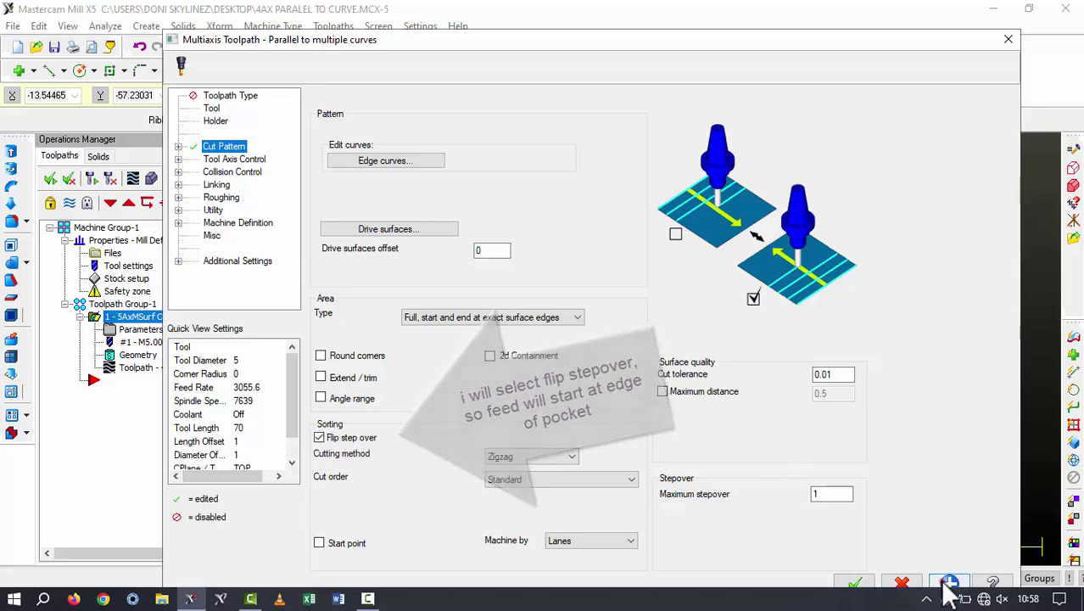
click(852, 583)
key(alt+t)
click(110, 179)
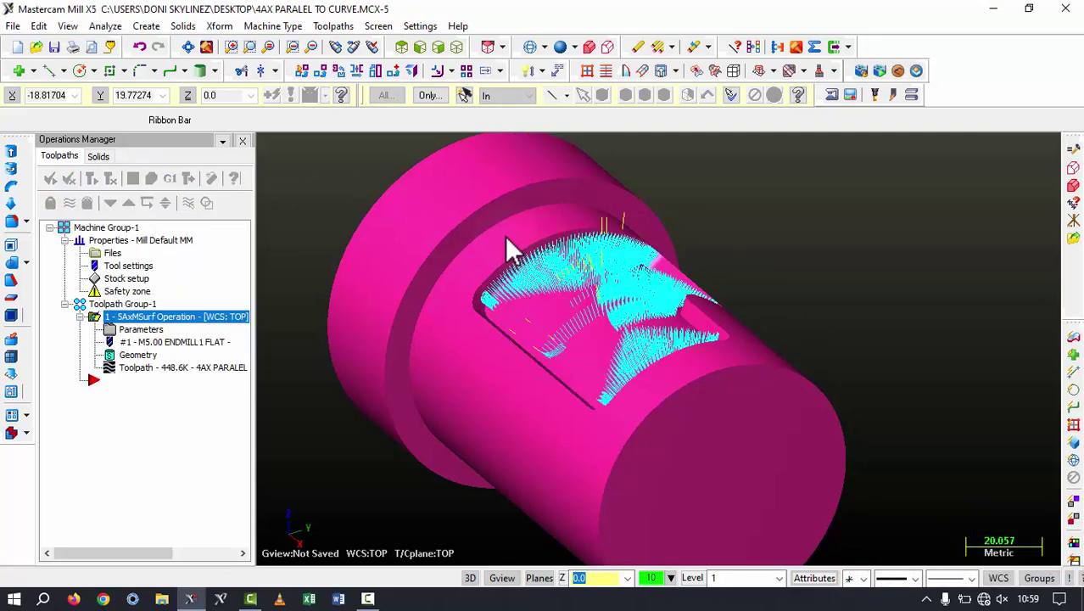
scroll(511, 251, up, 5)
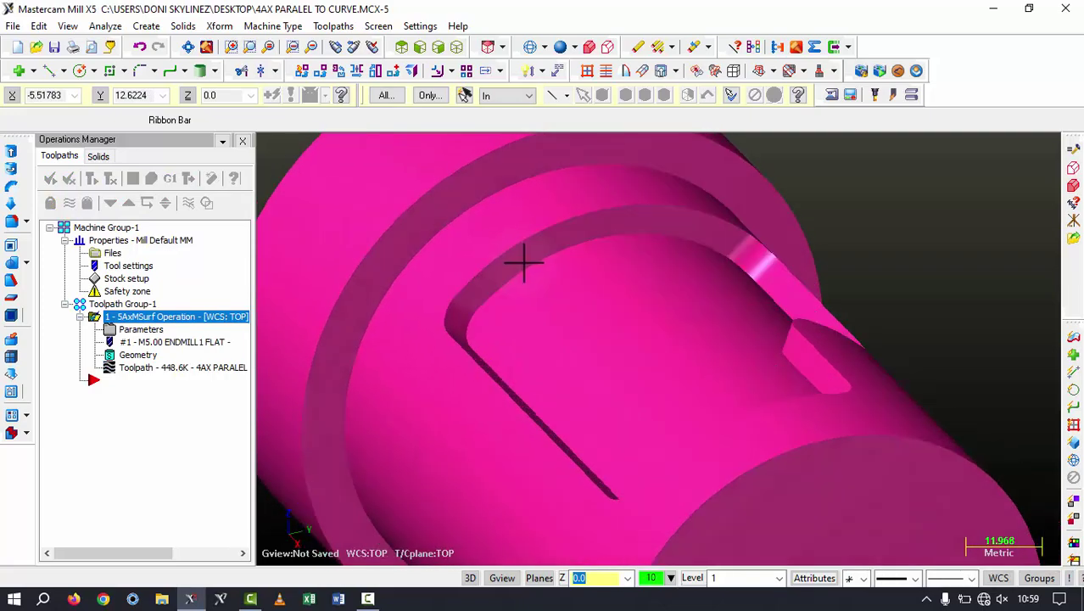
middle_drag(539, 250, 494, 270)
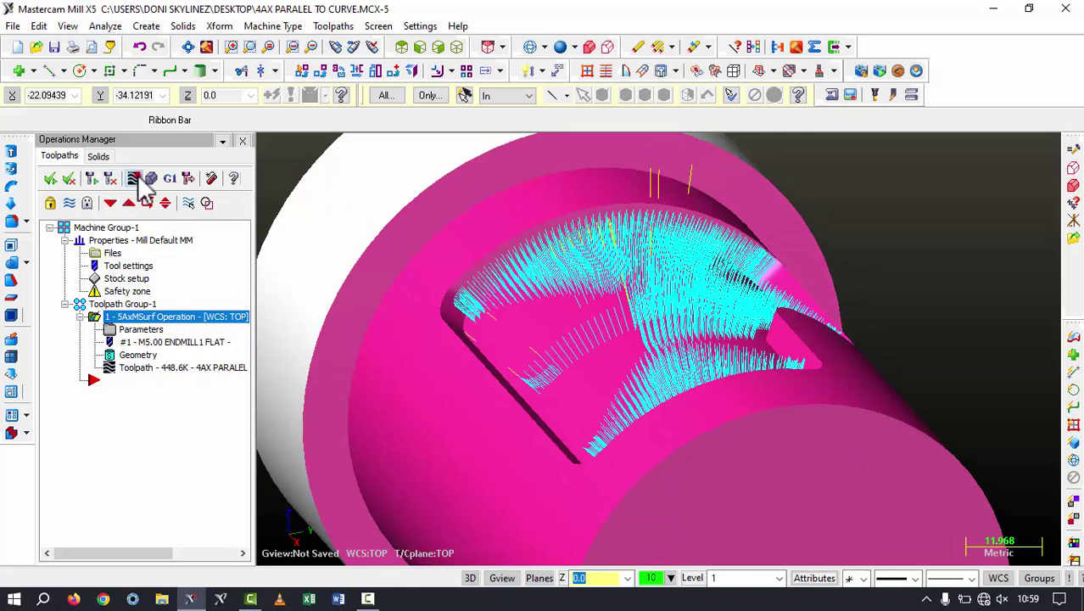
Step: Start a backplot of the regenerated toolpath and examine the tool's clearance from the pocket wall at the first cut
click(133, 178)
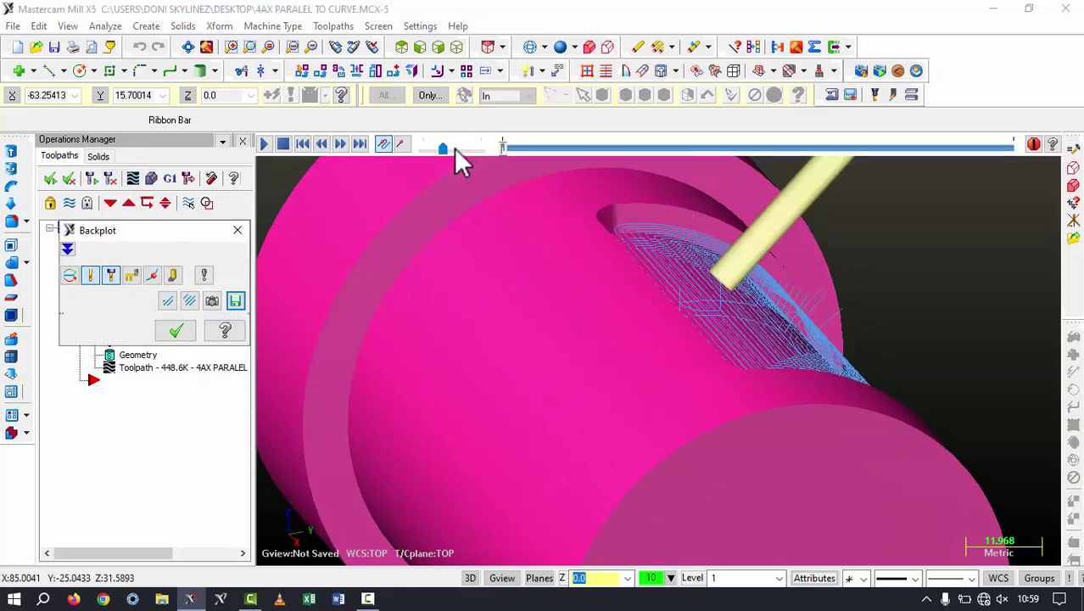
click(265, 142)
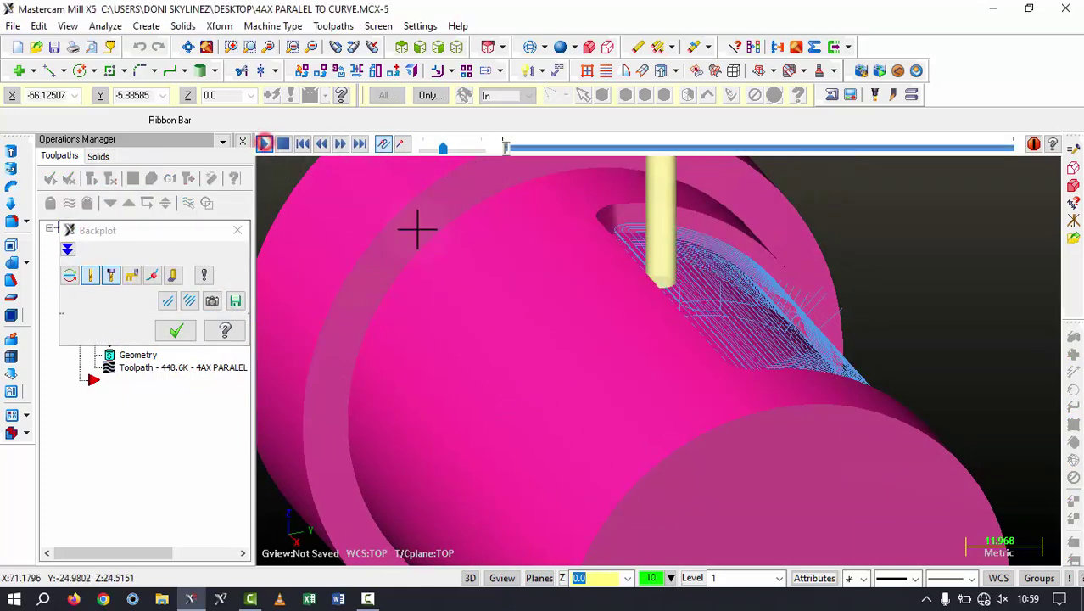
scroll(643, 297, up, 2)
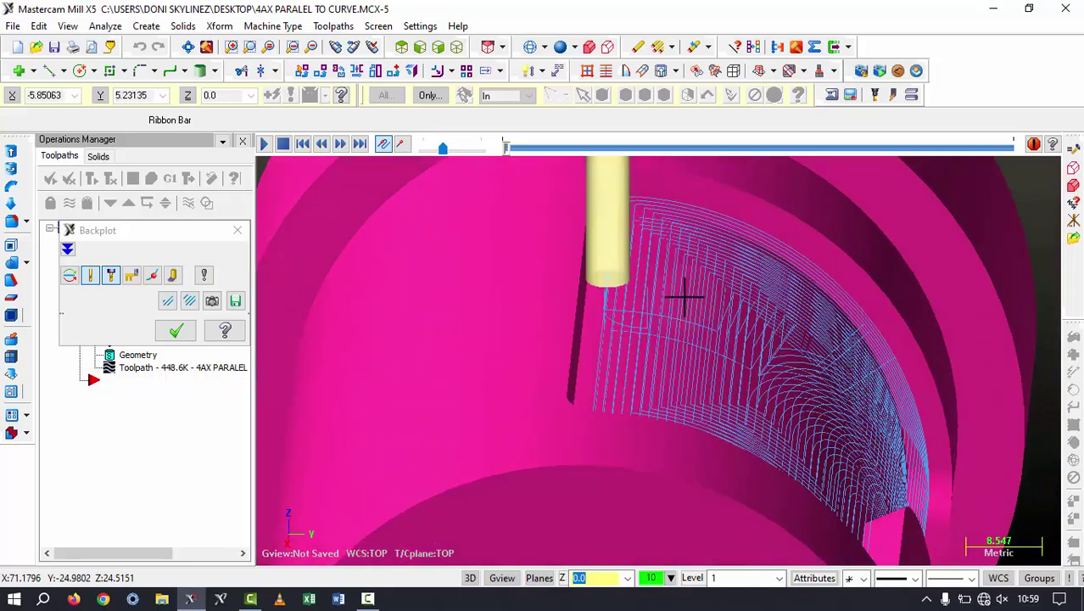
scroll(632, 278, up, 1)
scroll(631, 279, up, 4)
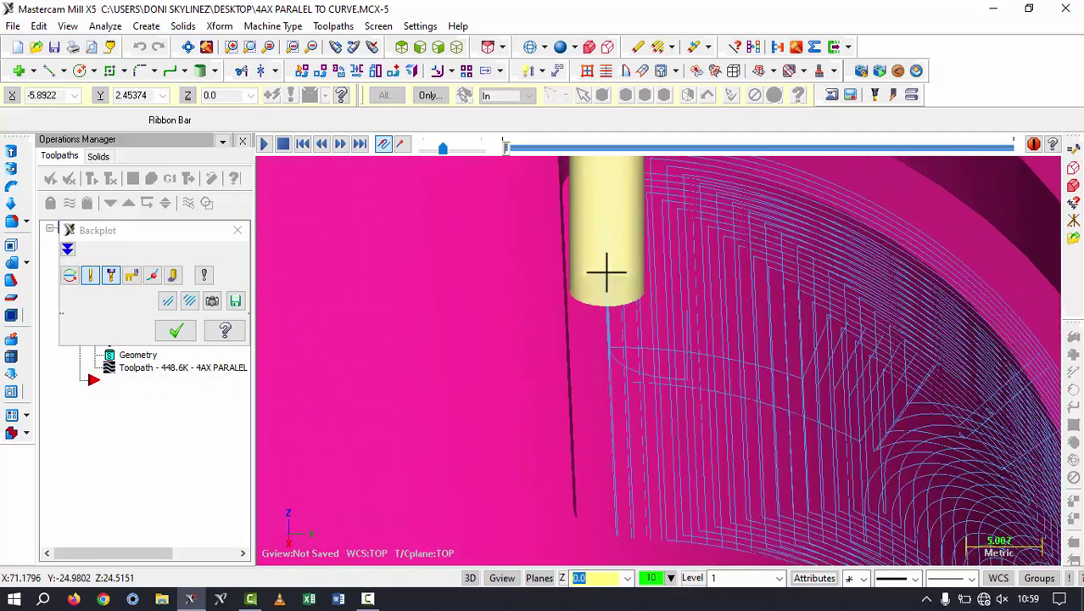
scroll(562, 289, down, 3)
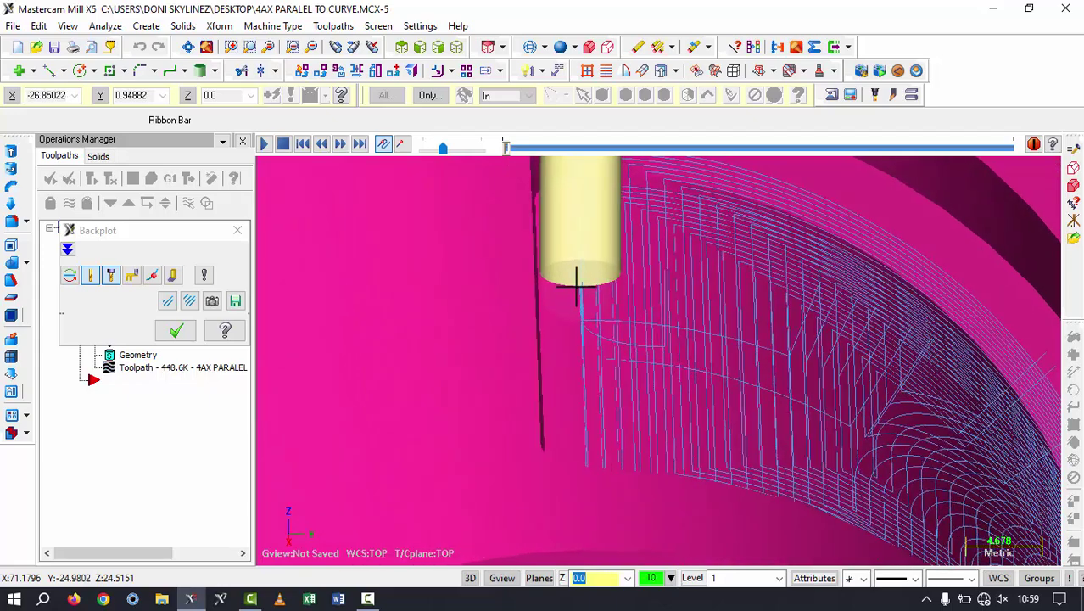
scroll(560, 227, up, 1)
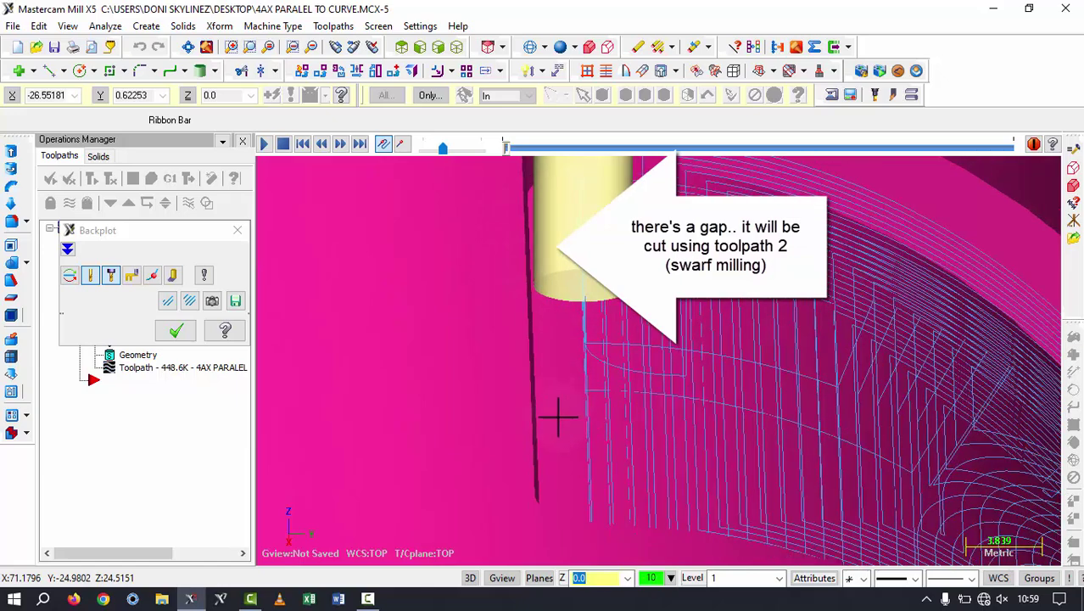
scroll(582, 288, down, 1)
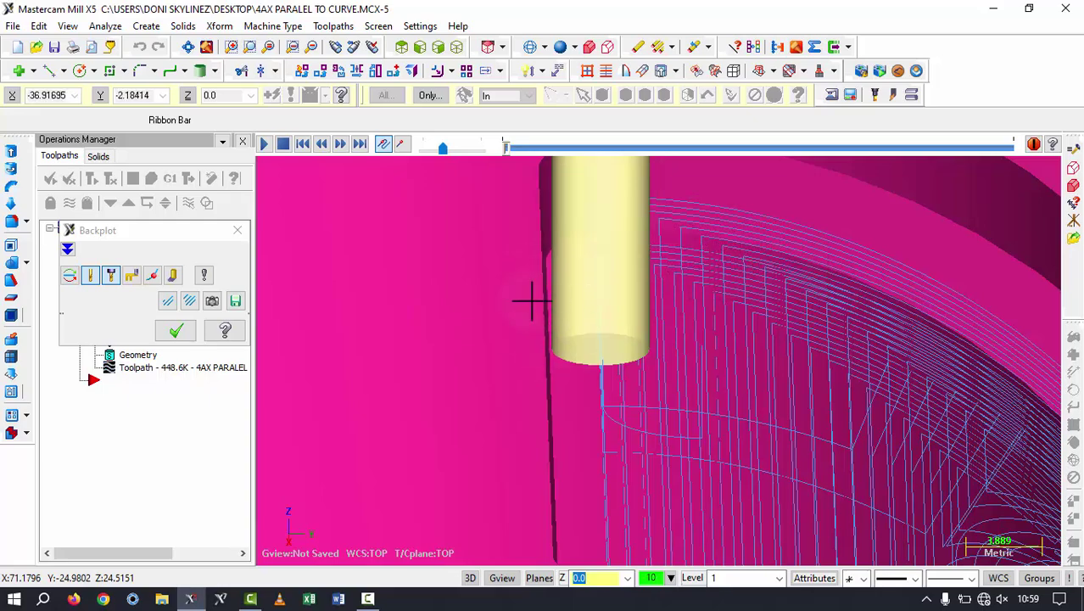
Step: Play the backplot through to the end while viewing the whole part, and close it
scroll(533, 301, down, 5)
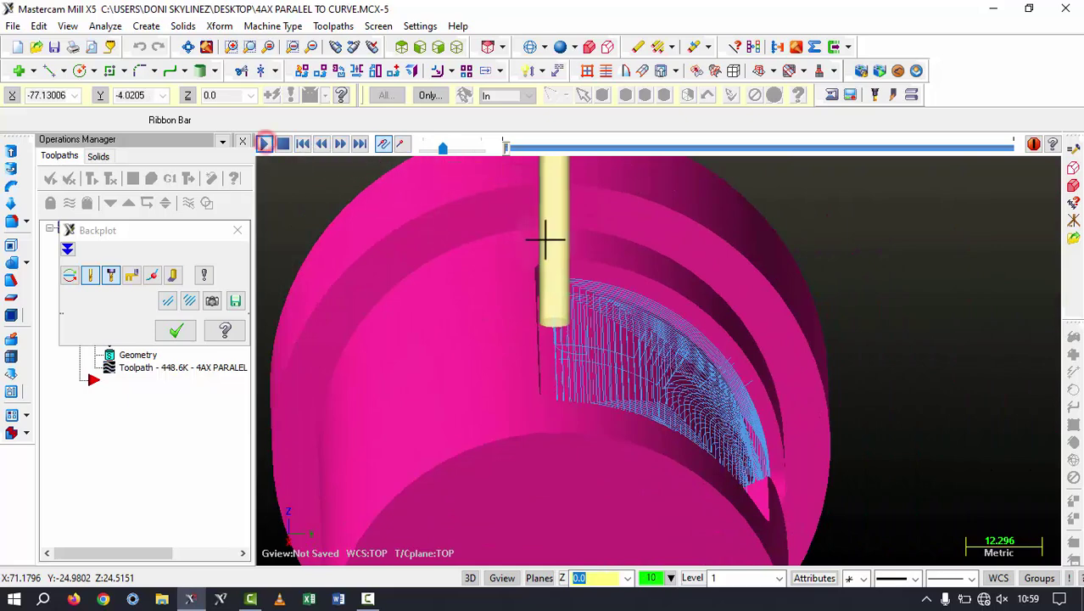
middle_drag(542, 240, 551, 250)
scroll(551, 250, down, 2)
scroll(573, 247, down, 1)
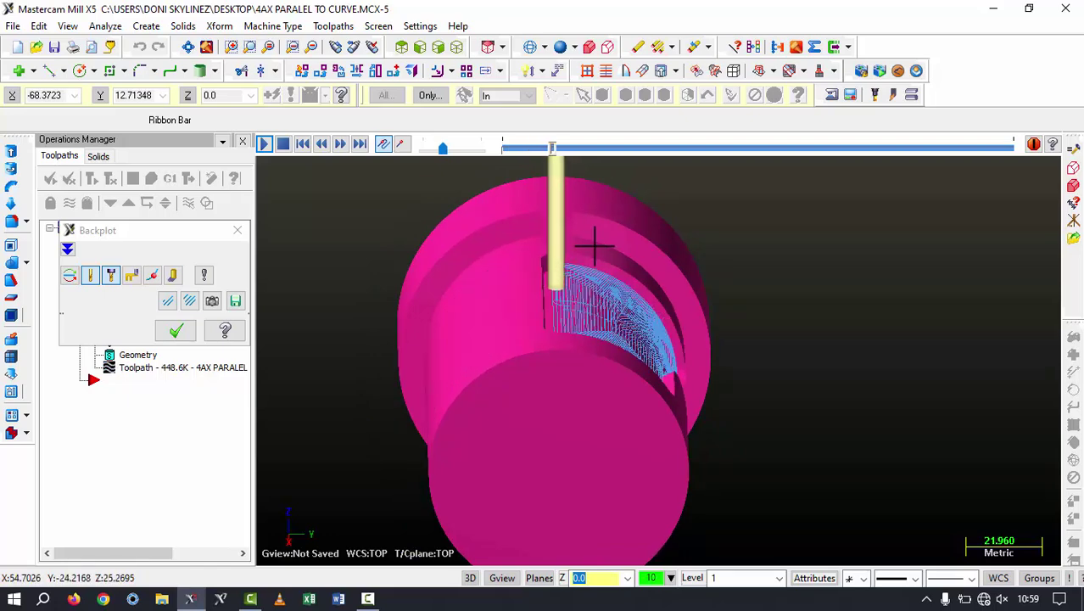
scroll(595, 246, down, 1)
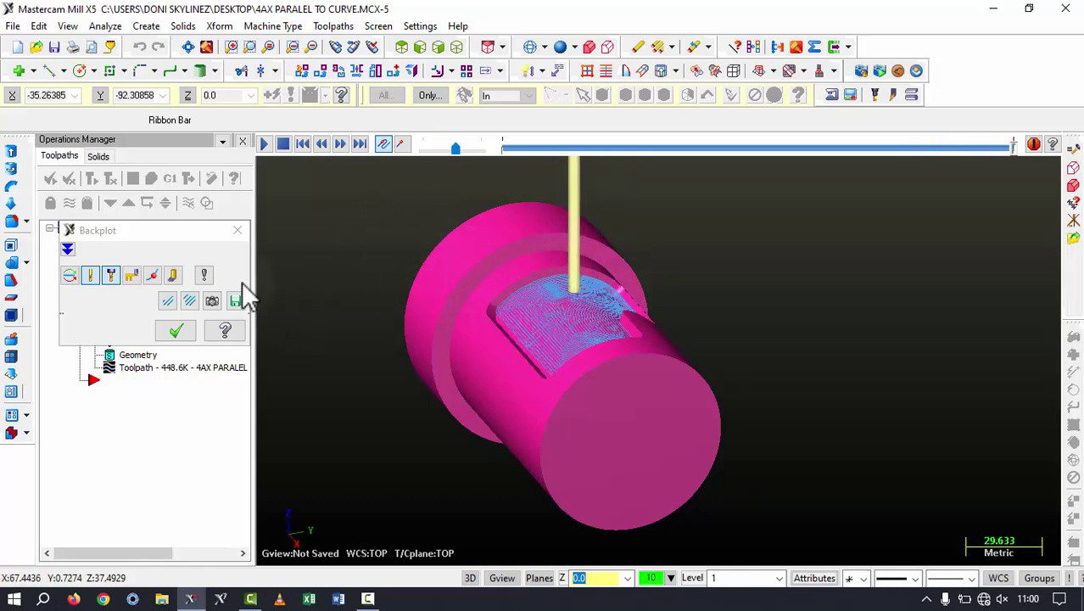
click(237, 230)
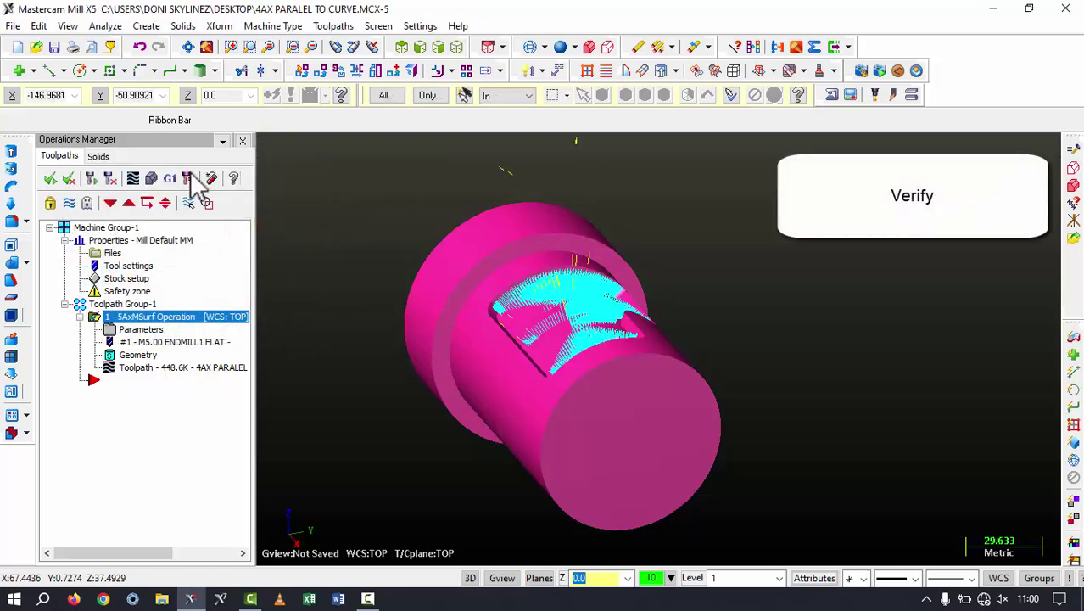
Step: In Verify, source the initial stock from Stock Setup: a 75 diameter cylinder along X from 0 to 130
click(151, 179)
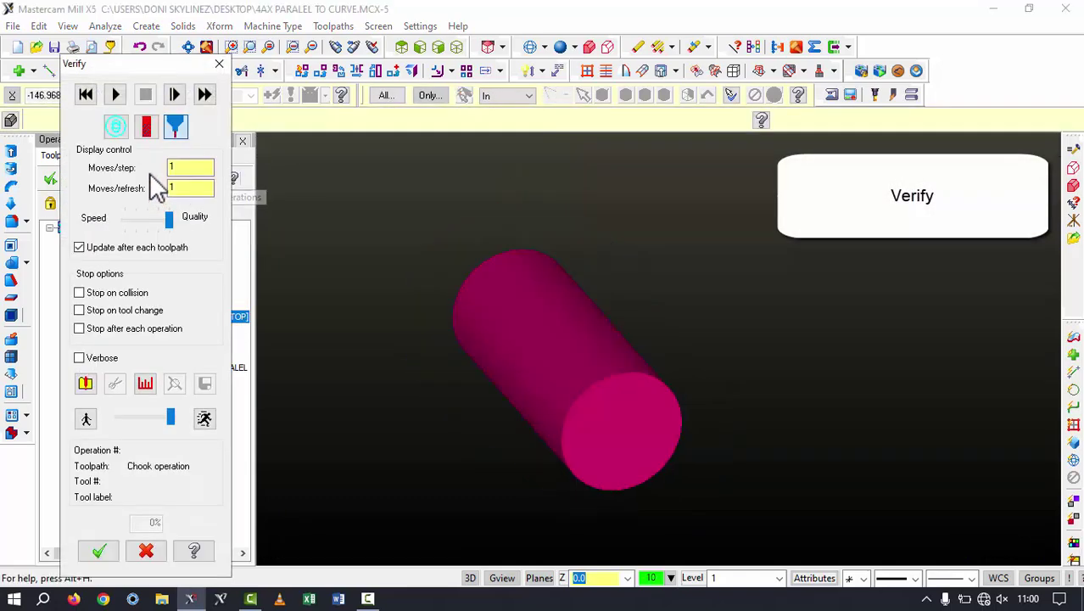
click(87, 385)
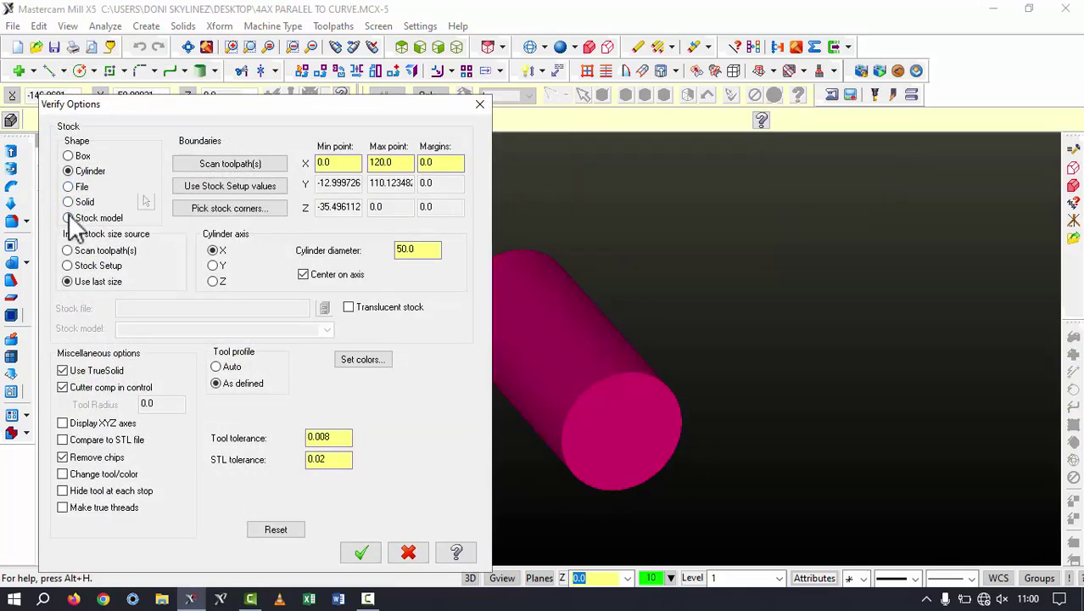
click(208, 197)
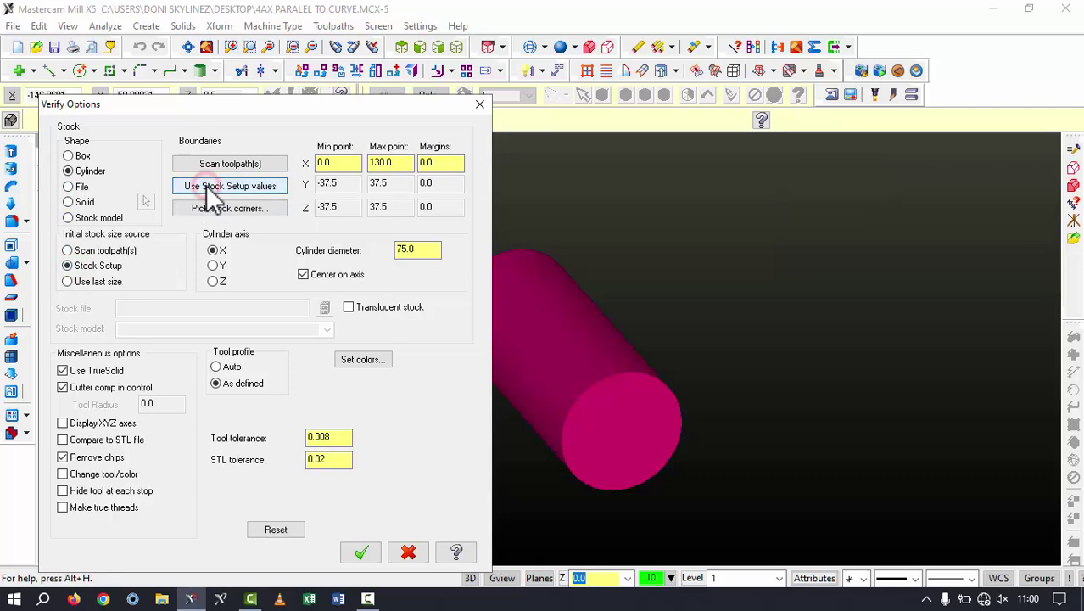
click(361, 553)
Step: Run the solid verification to completion and inspect the machined pocket floor up close for leftover material
click(115, 94)
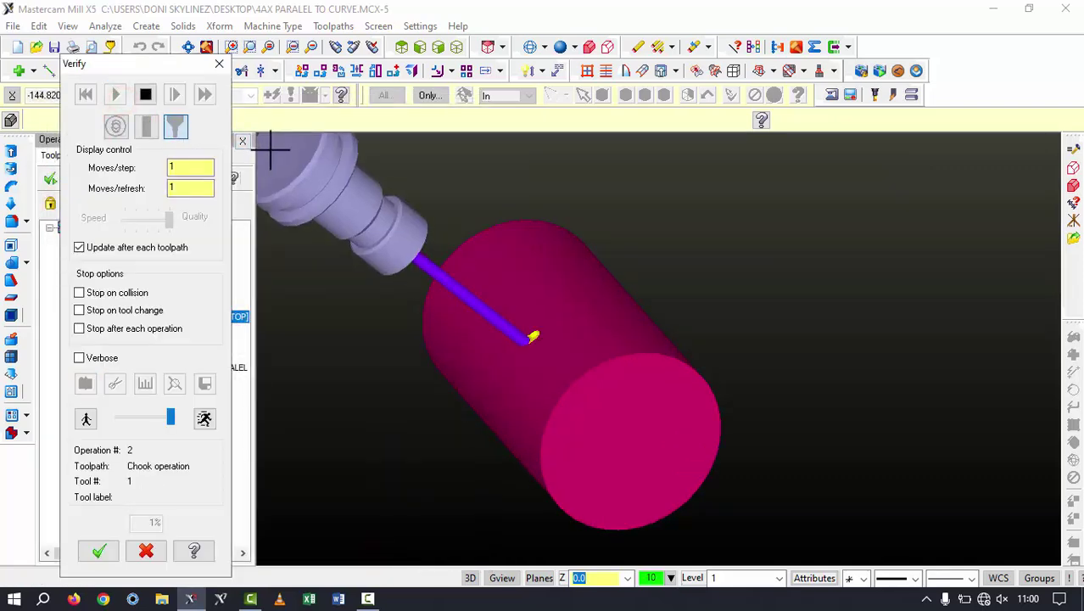
scroll(670, 259, up, 3)
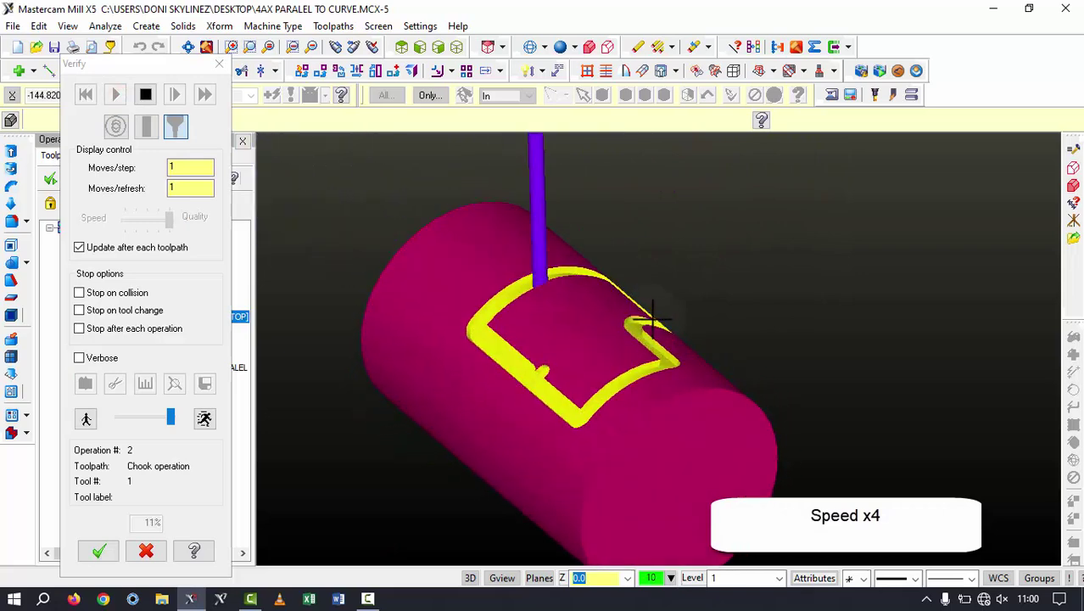
click(171, 418)
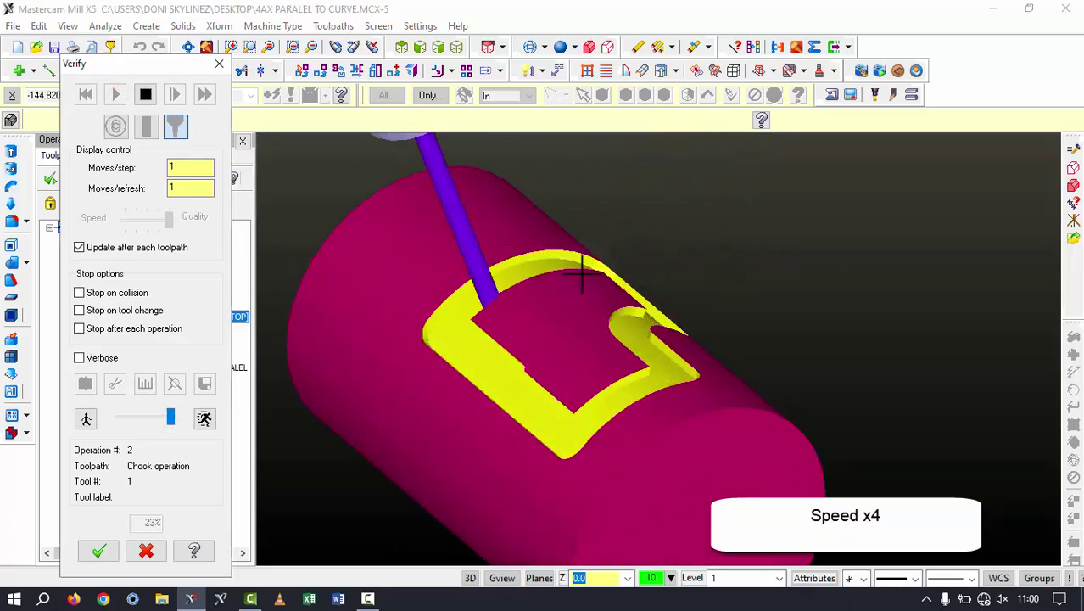
click(205, 95)
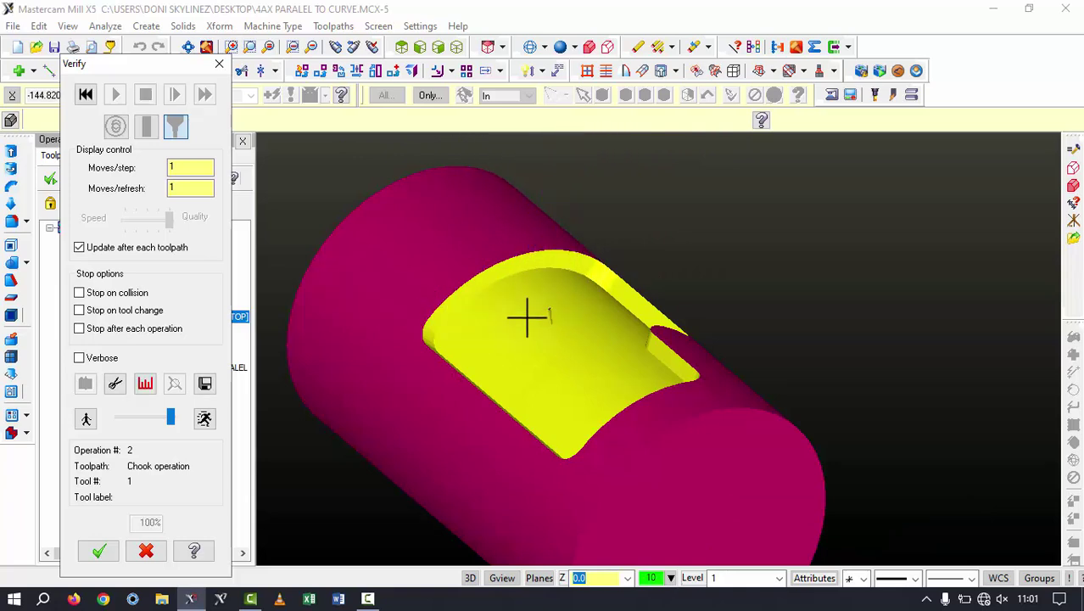
scroll(528, 318, up, 10)
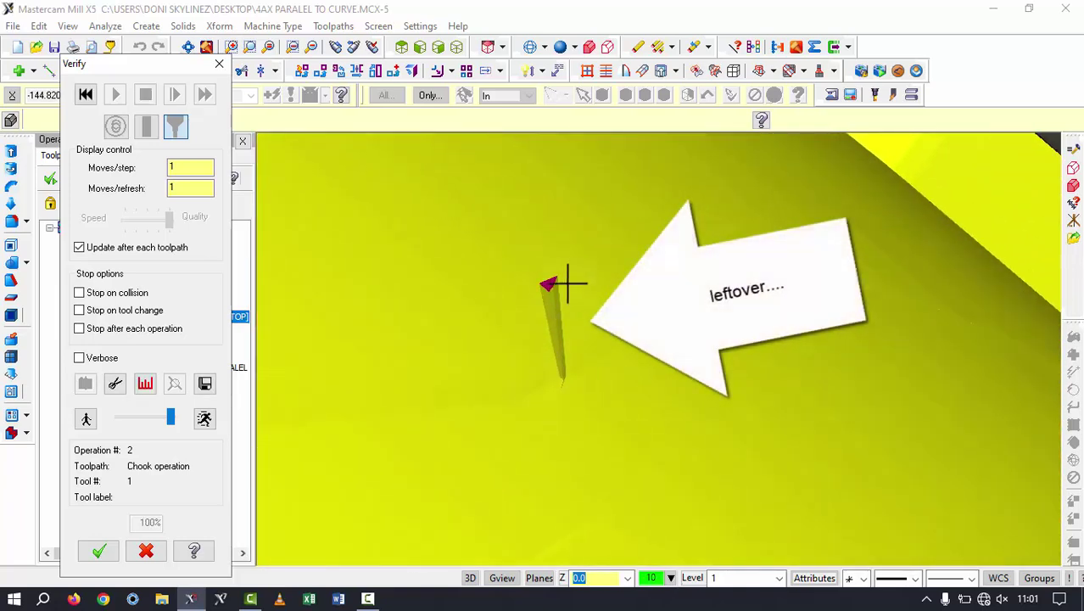
scroll(537, 276, down, 2)
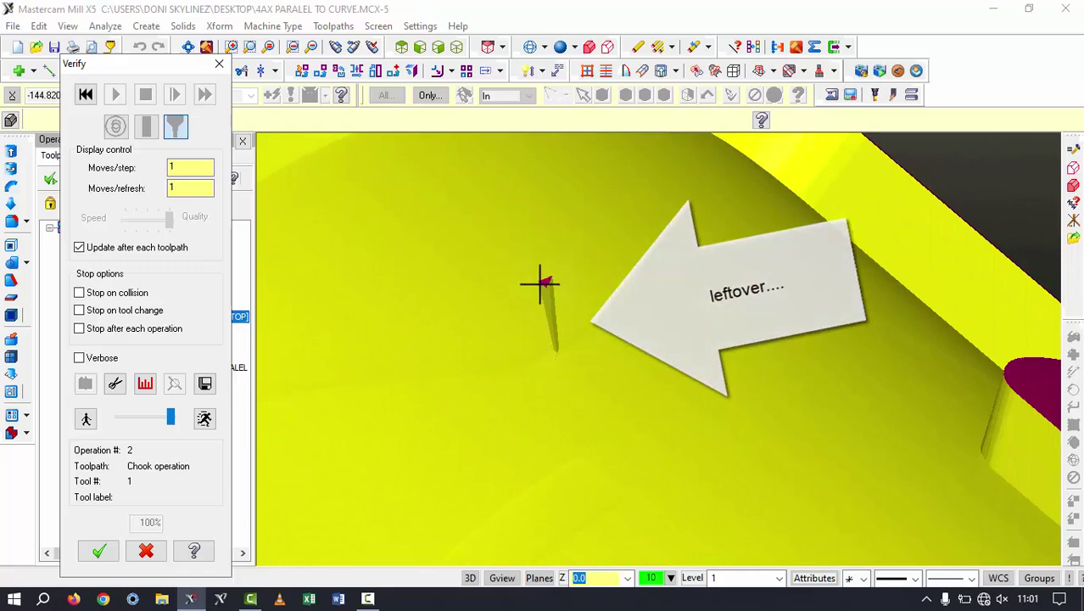
scroll(552, 284, down, 4)
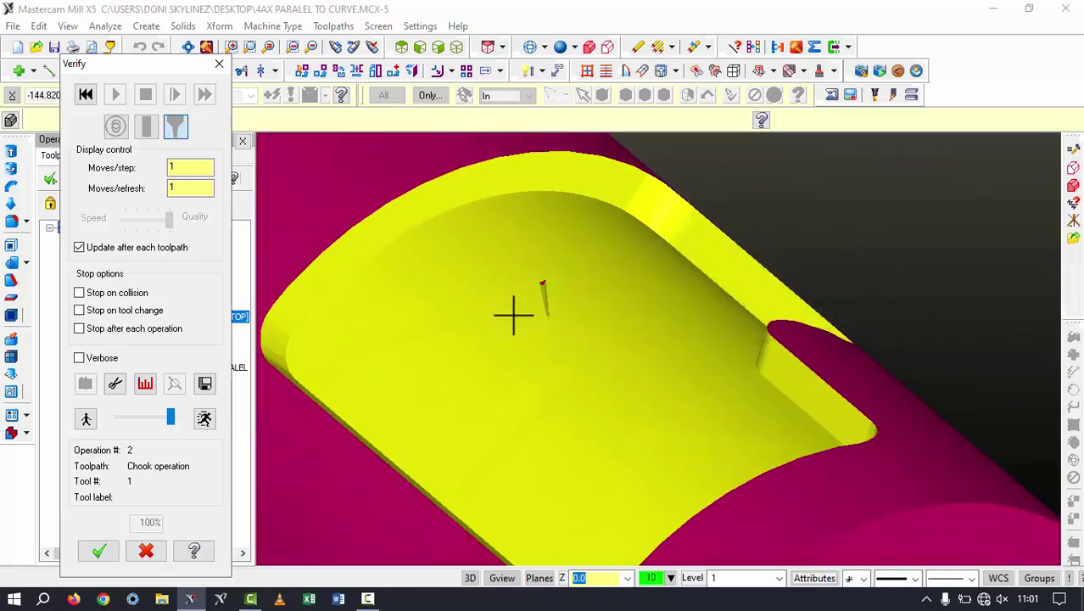
click(100, 552)
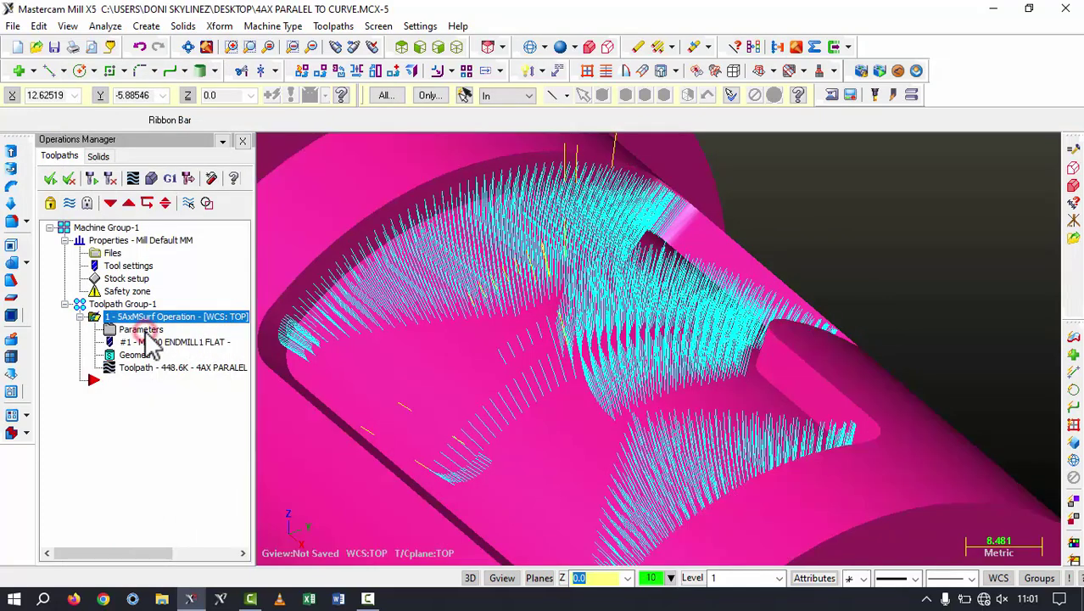
Step: Set the operation's maximum stepover to 0.75 in the cut pattern and regenerate the toolpath
click(141, 329)
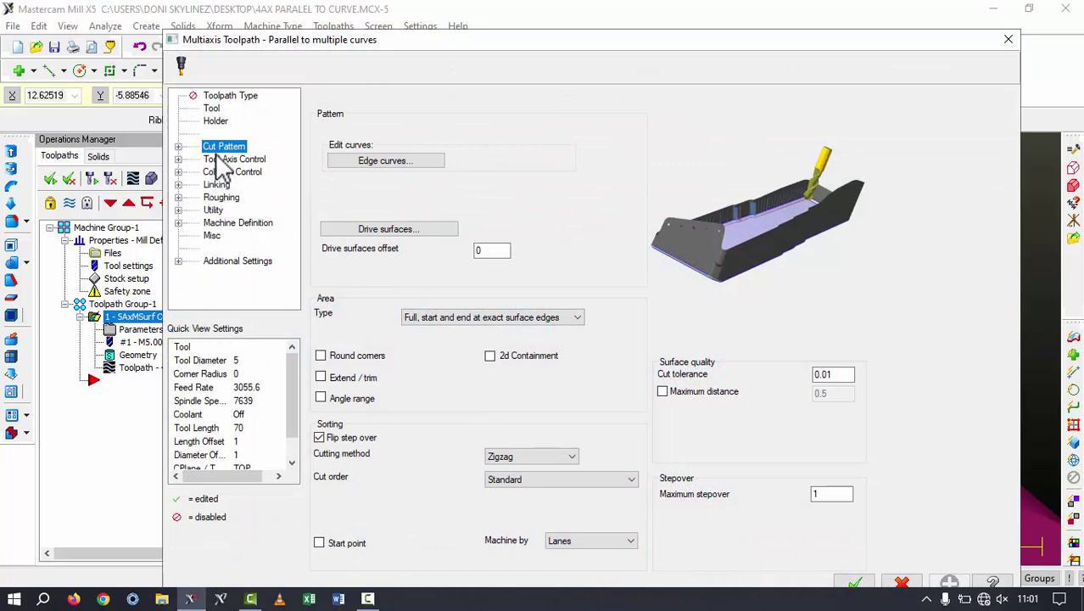
double_click(819, 493)
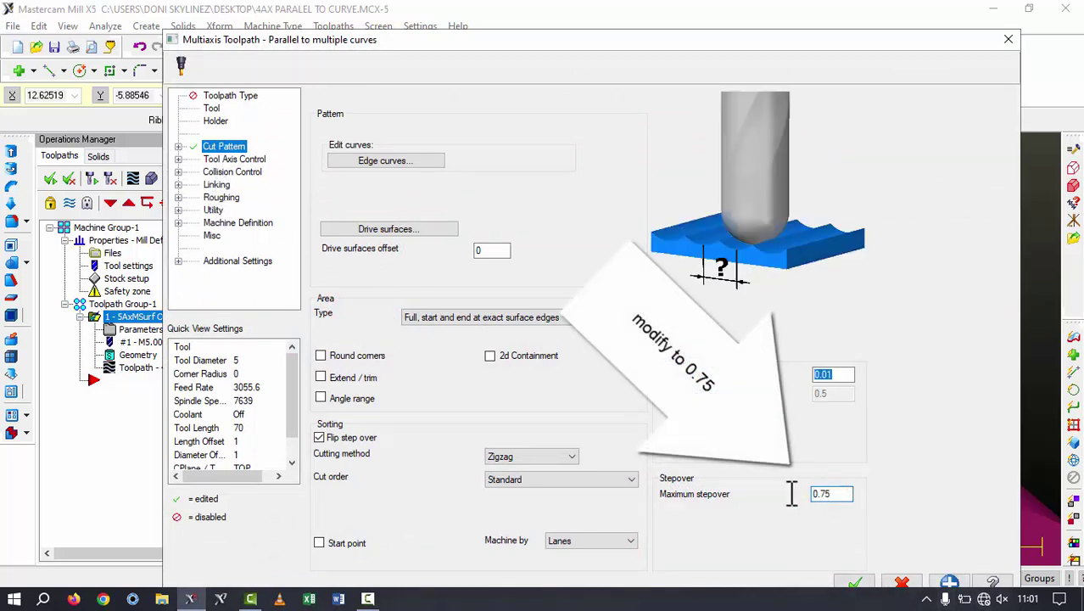
key(Tab)
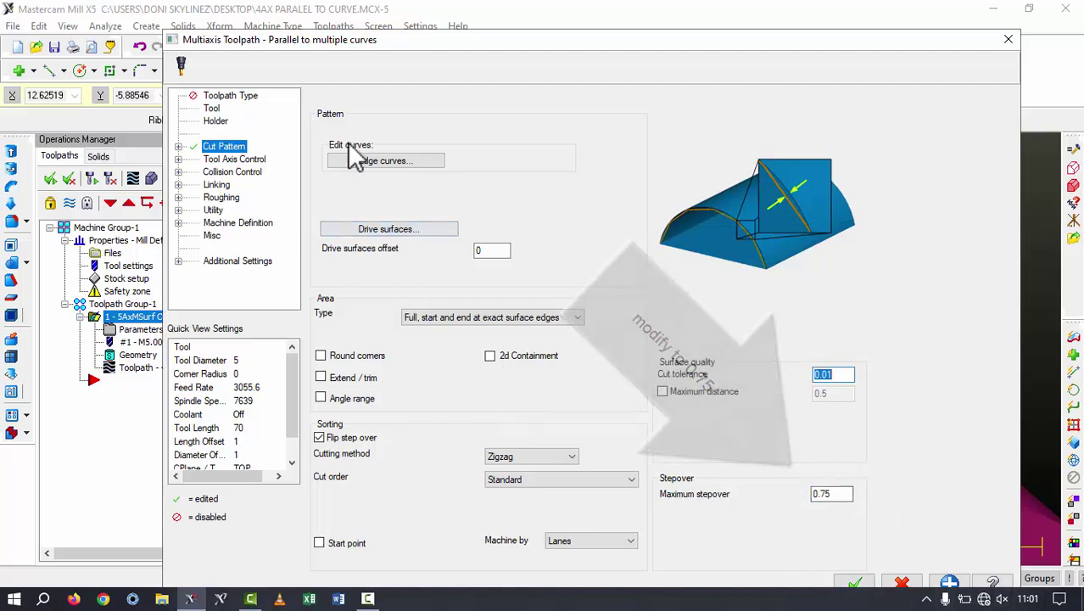
click(855, 583)
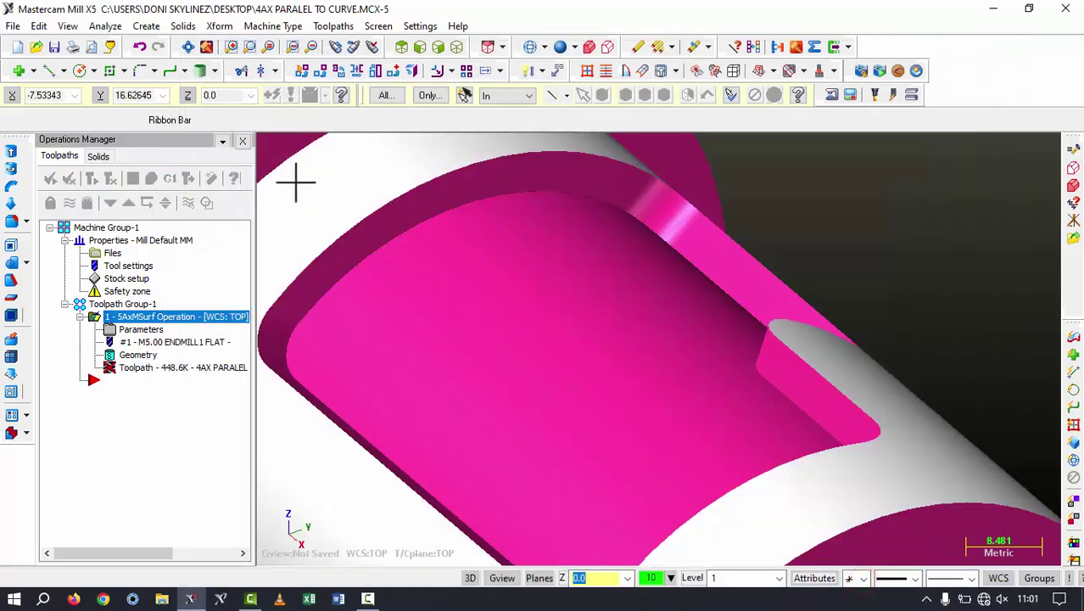
click(117, 185)
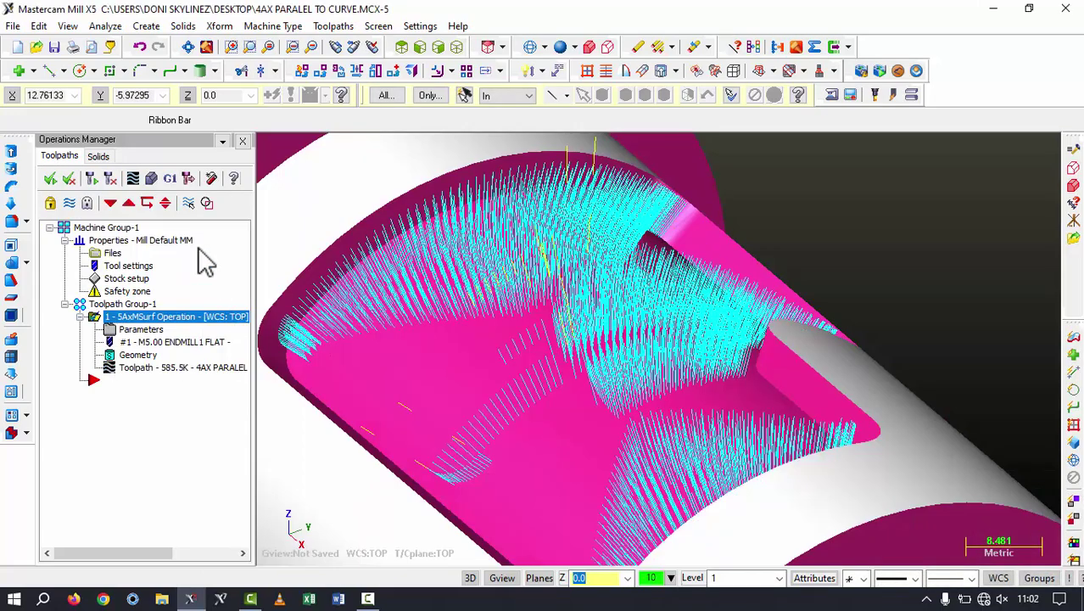
Step: Verify the toolpath with the finer stepover and inspect the pocket floor again for leftover material
click(152, 179)
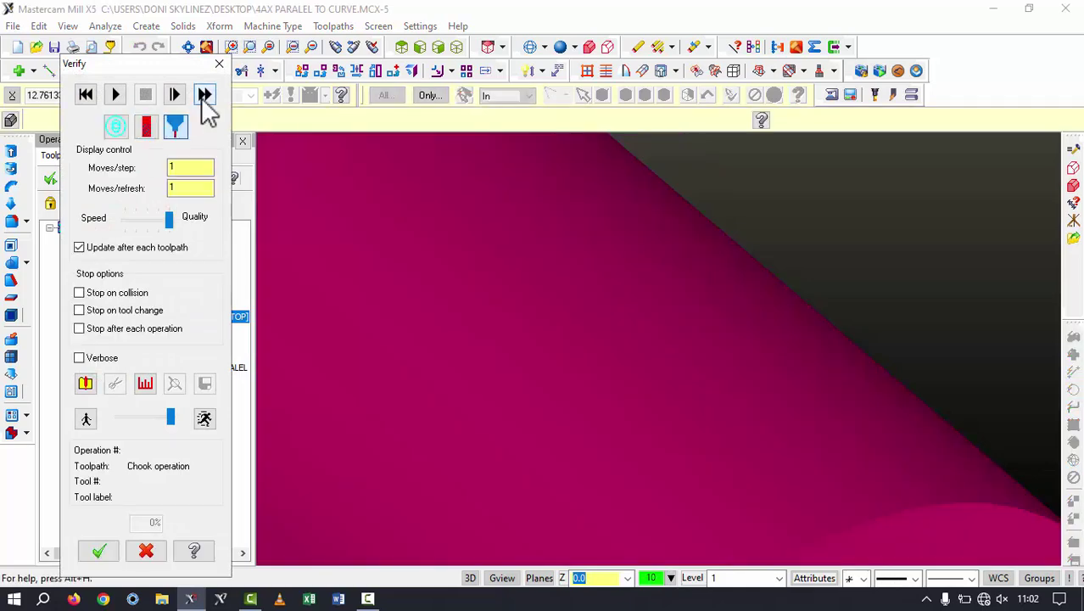
click(204, 95)
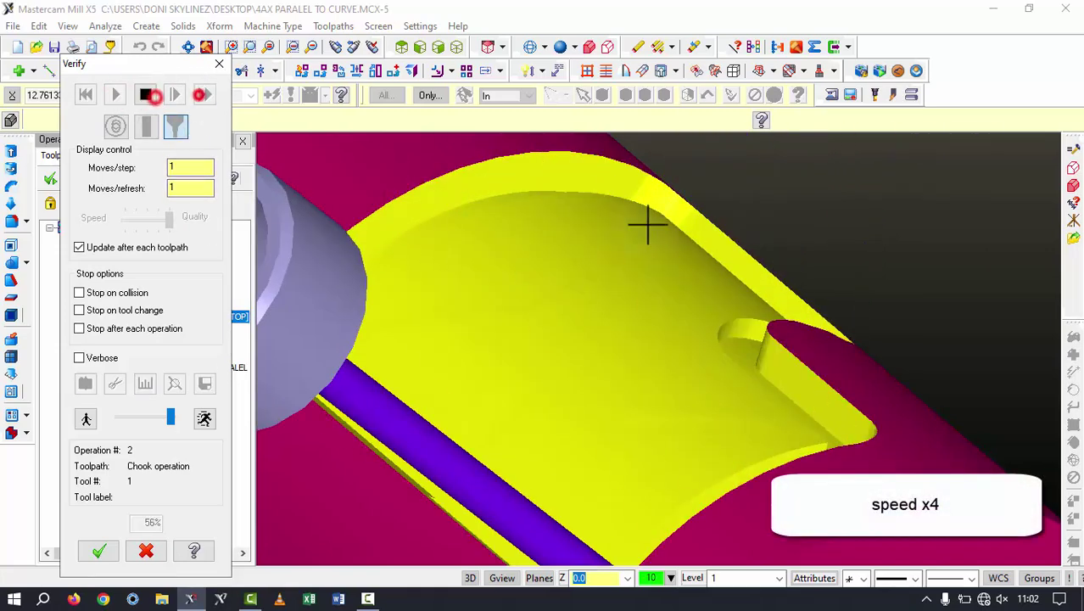
scroll(581, 207, down, 5)
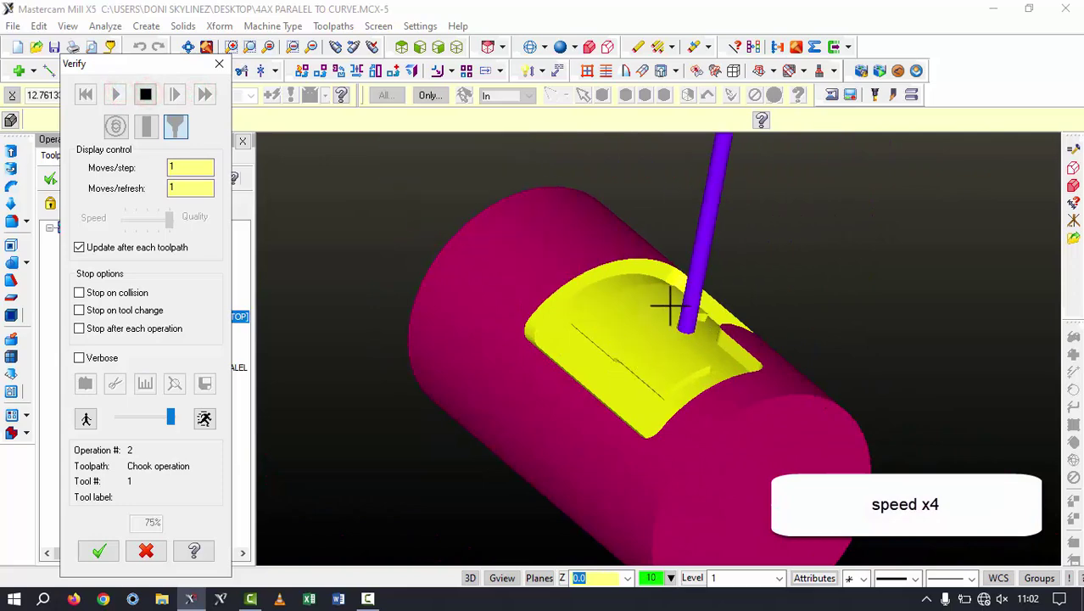
scroll(581, 343, up, 2)
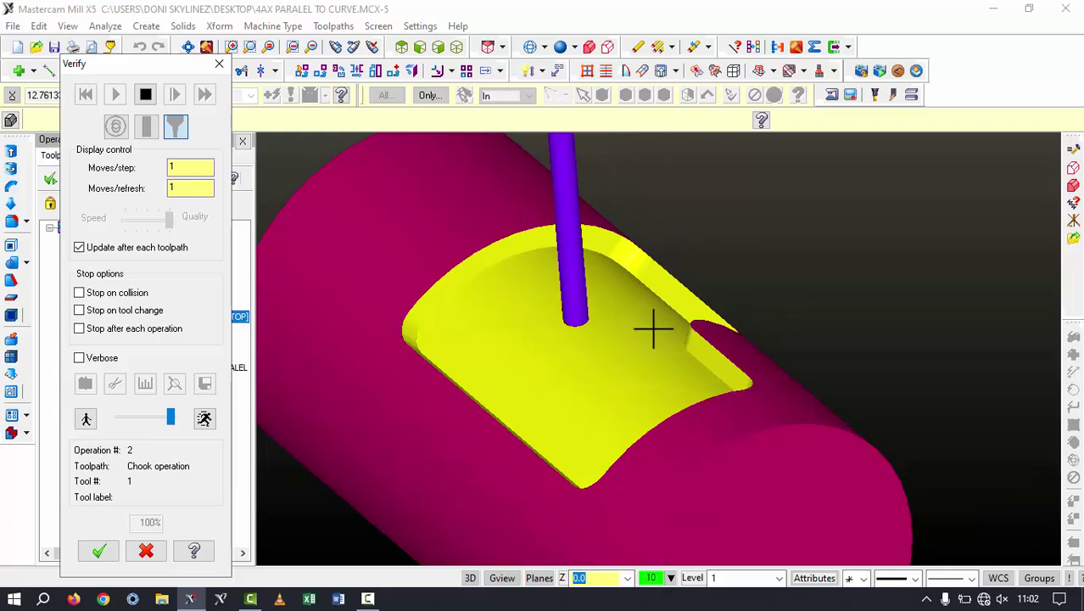
scroll(624, 327, up, 5)
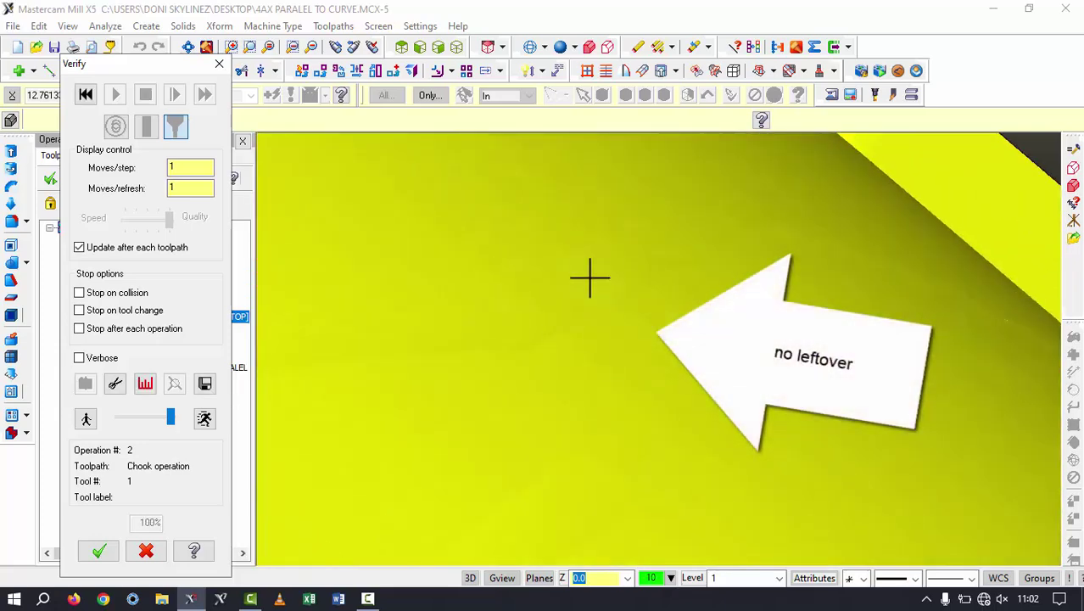
scroll(640, 282, down, 8)
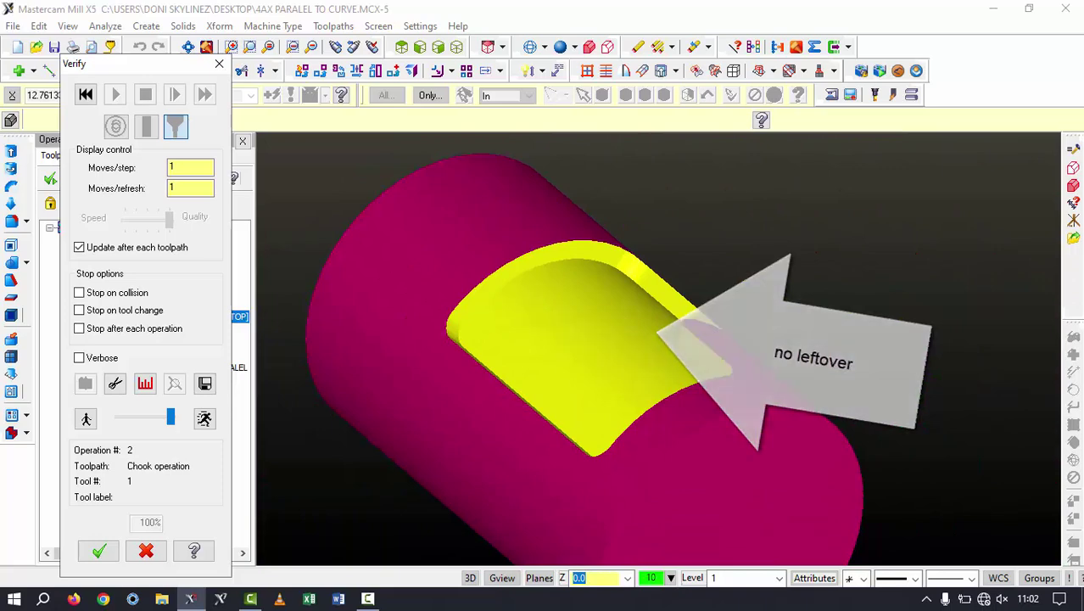
click(99, 552)
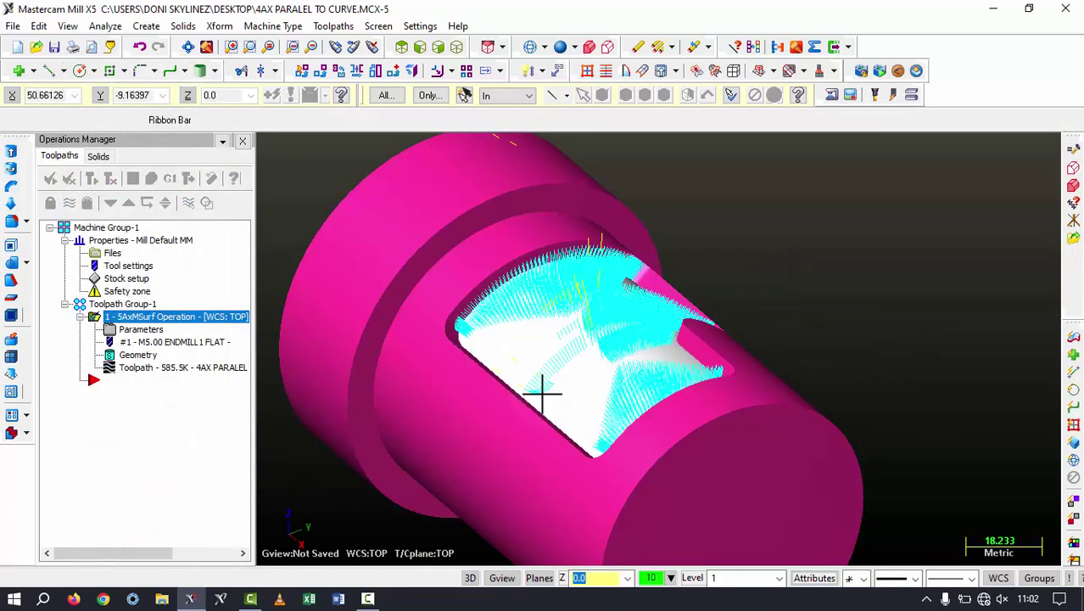
Step: Hide the toolpath display of the Parallel to multiple curves operation on the model
click(68, 203)
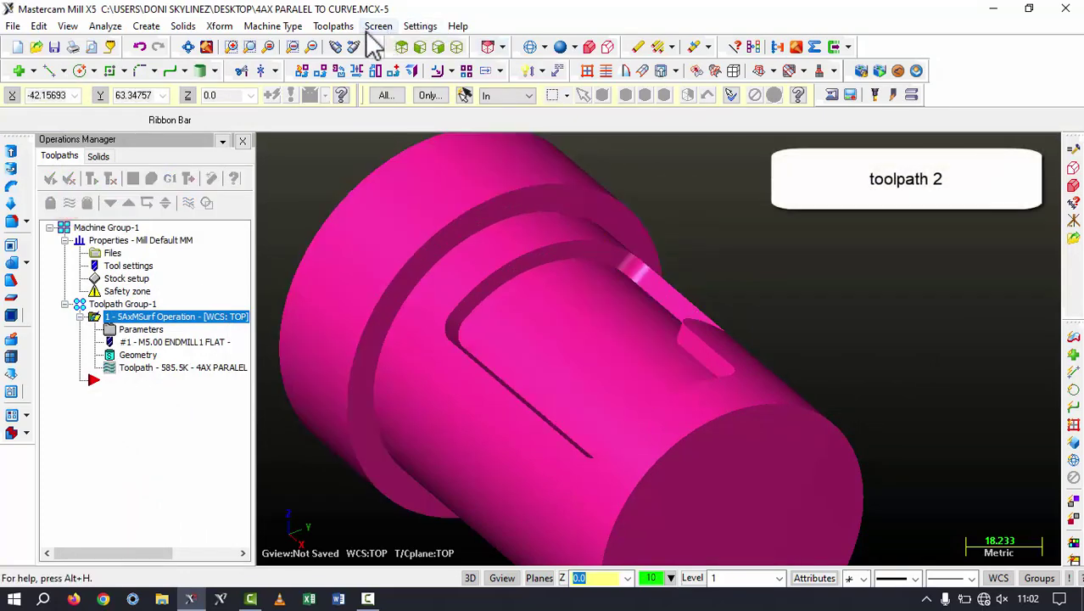
Step: Create a new multiaxis toolpath of the custom application type Swarf milling
click(334, 27)
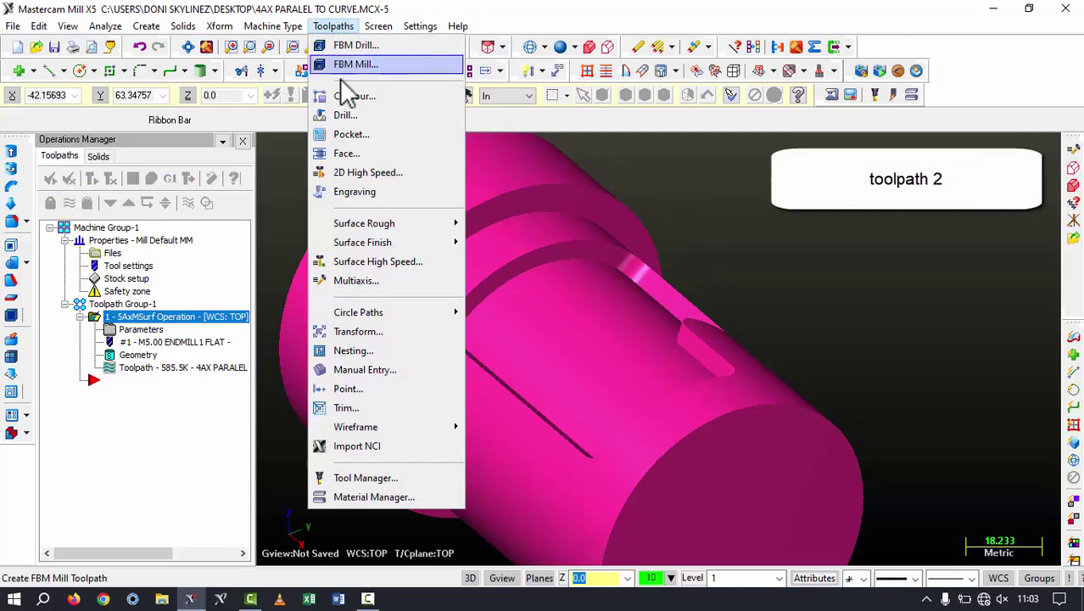
click(356, 281)
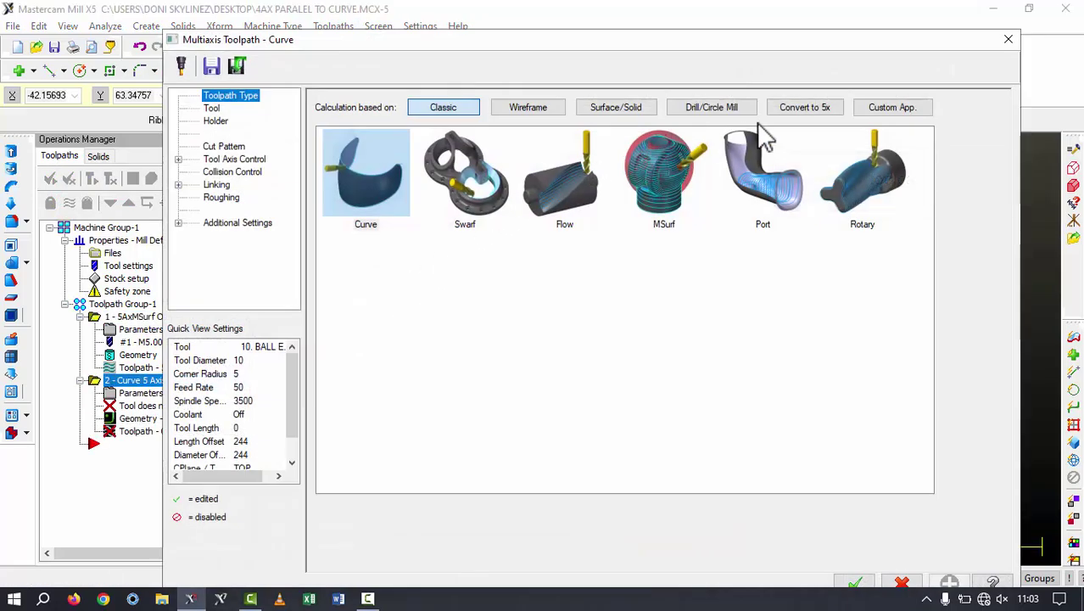
click(891, 107)
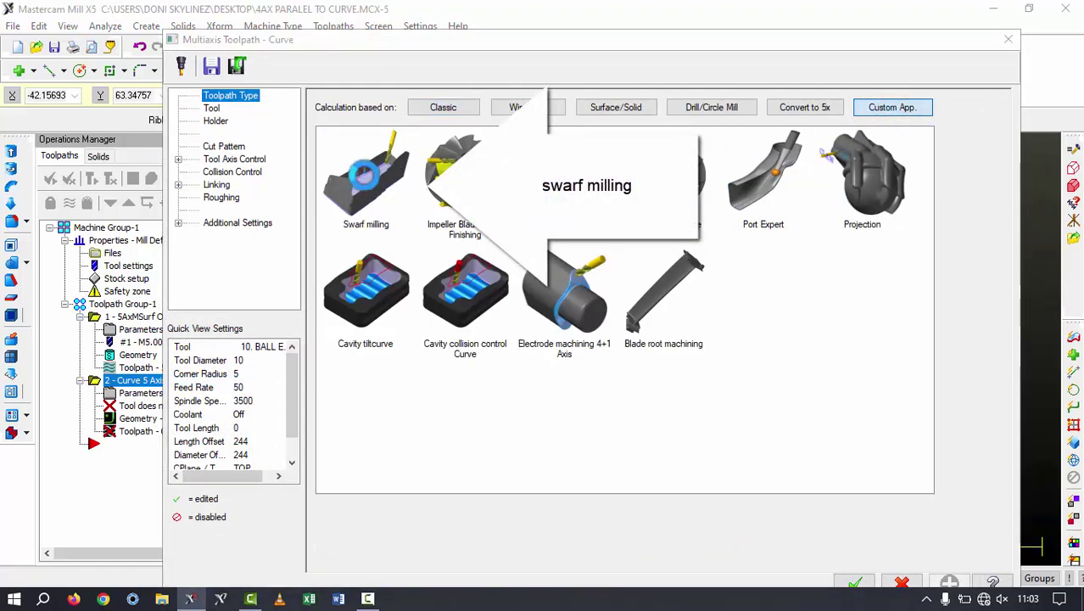
click(365, 176)
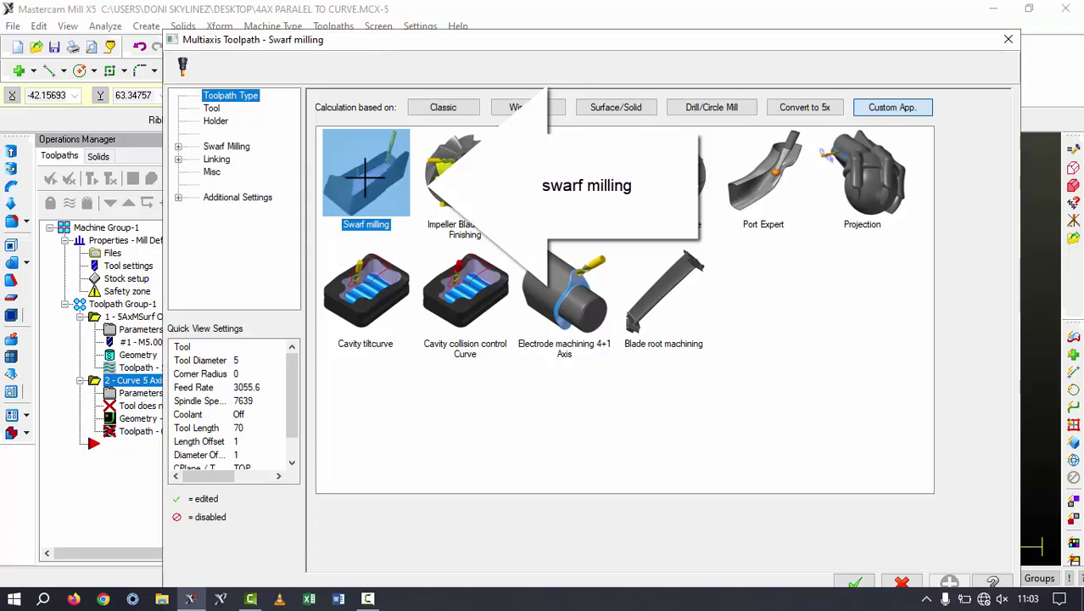
Step: Assign the existing 5 mm flat end mill to the swarf operation and check its holder
click(212, 109)
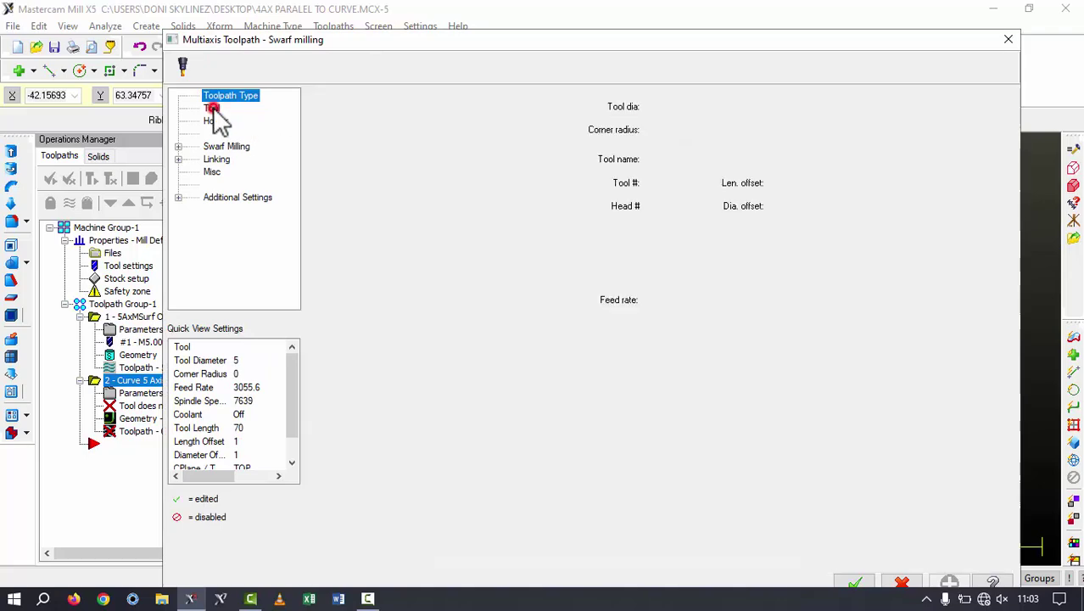
click(402, 142)
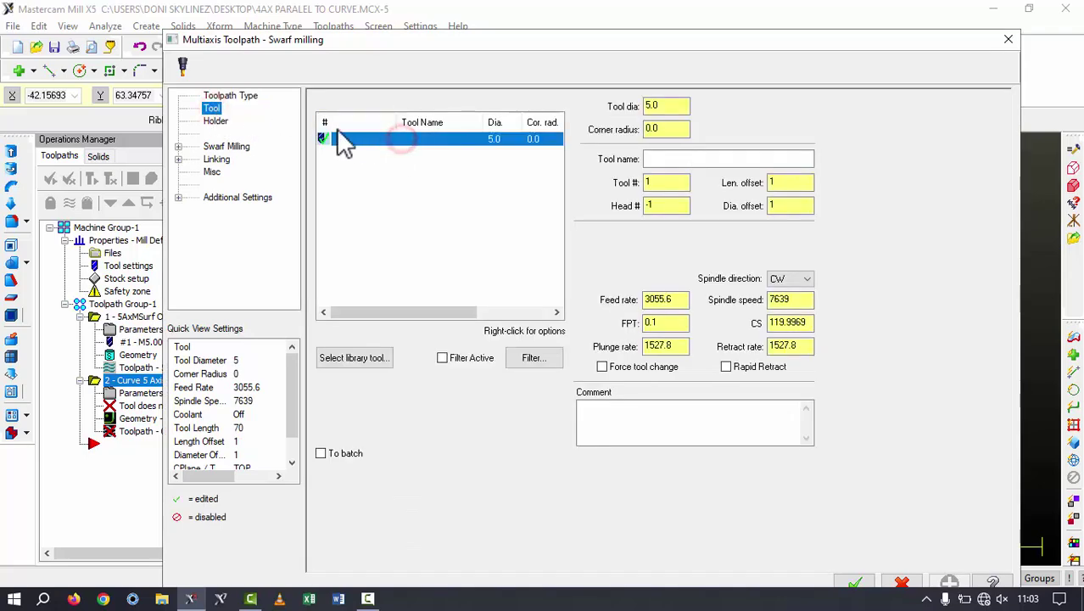
click(216, 122)
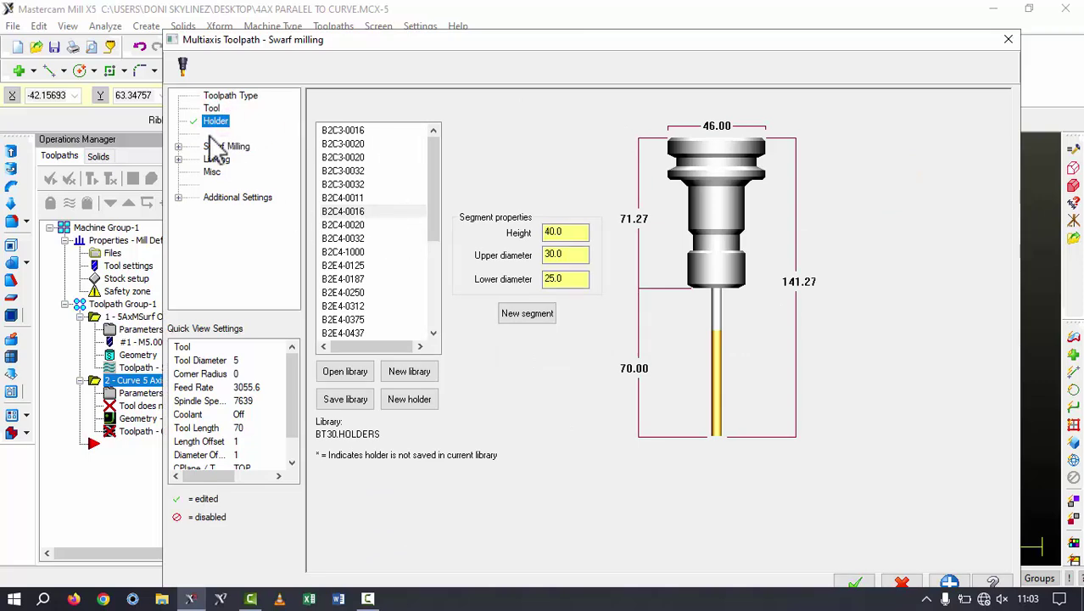
Step: Select all the solid wall faces around the pocket, including its corner radii, as the swarf operation's wall surfaces
click(214, 147)
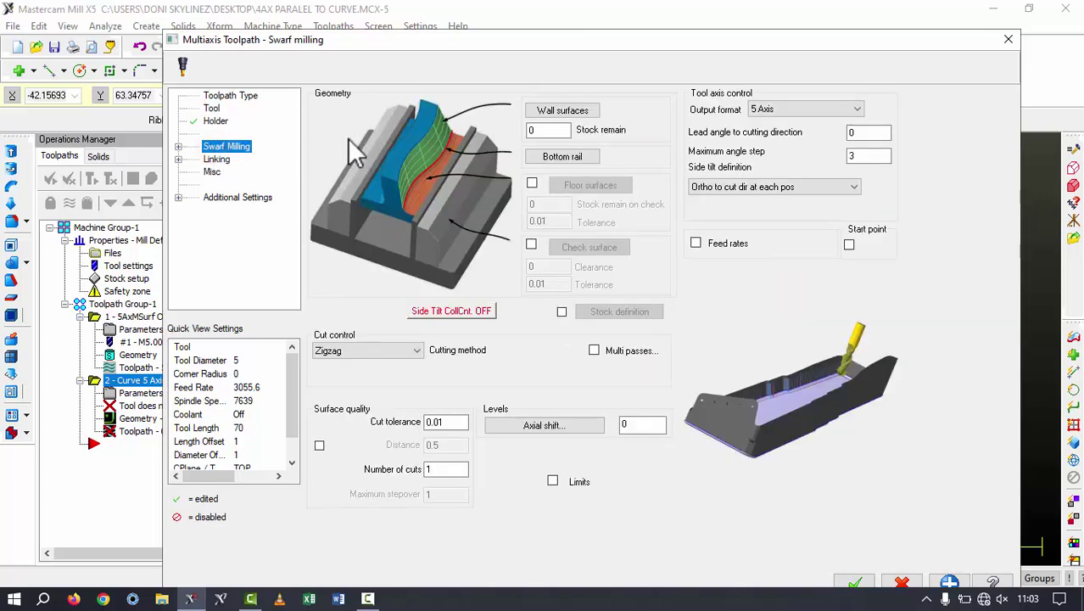
click(563, 111)
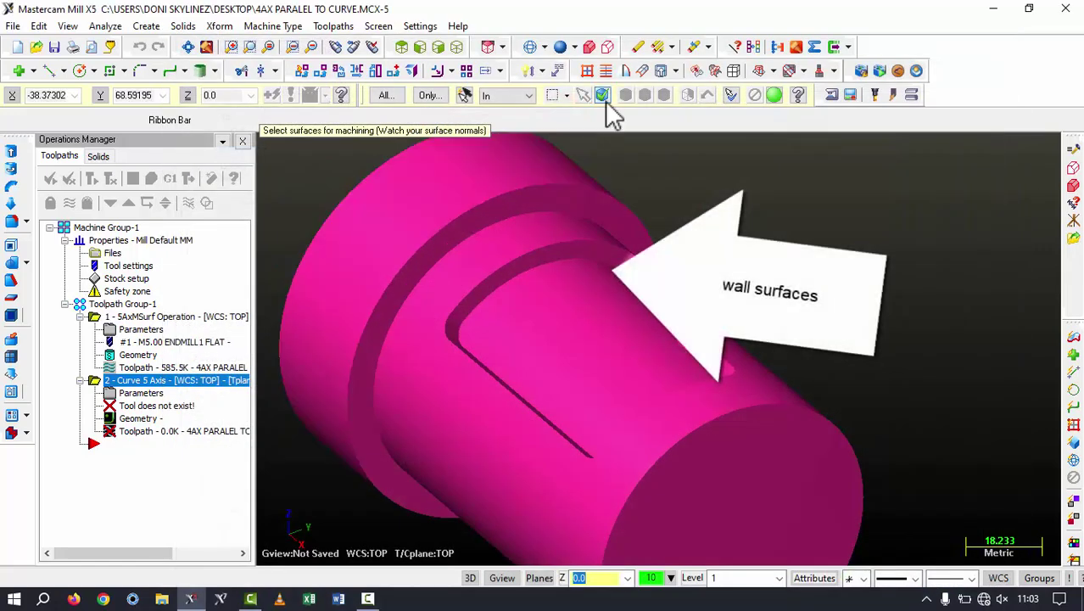
click(602, 94)
scroll(568, 235, up, 3)
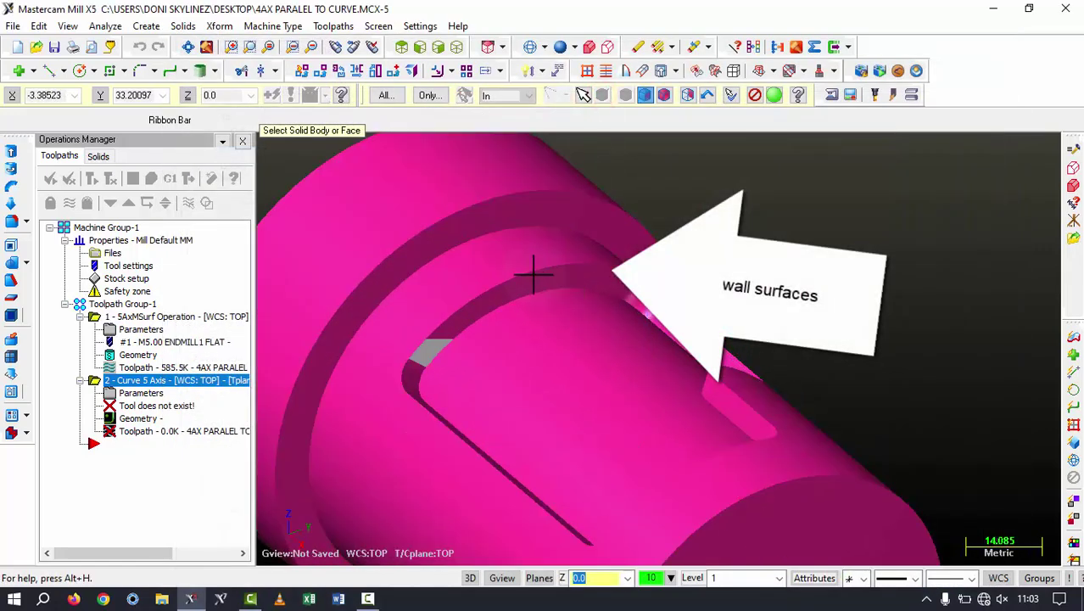
click(525, 293)
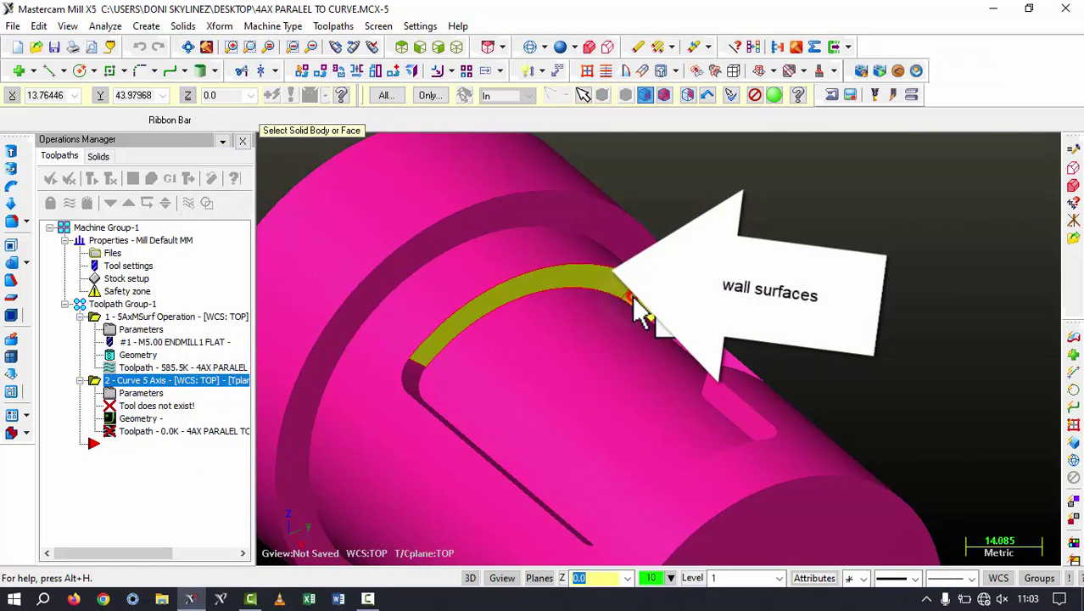
scroll(758, 293, down, 3)
middle_drag(758, 293, 721, 315)
scroll(581, 304, up, 2)
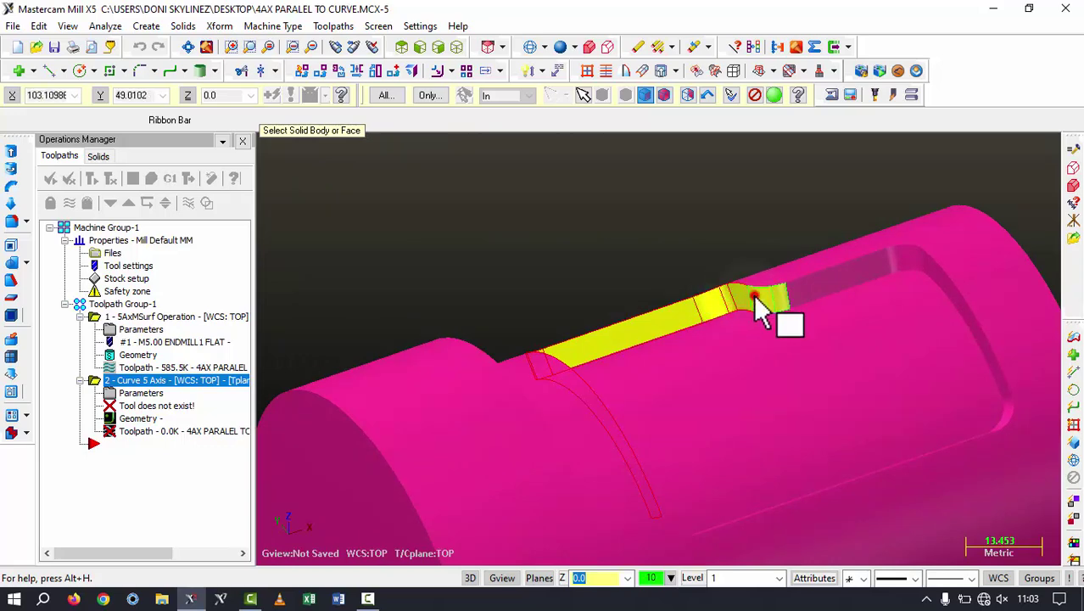
click(806, 294)
click(900, 265)
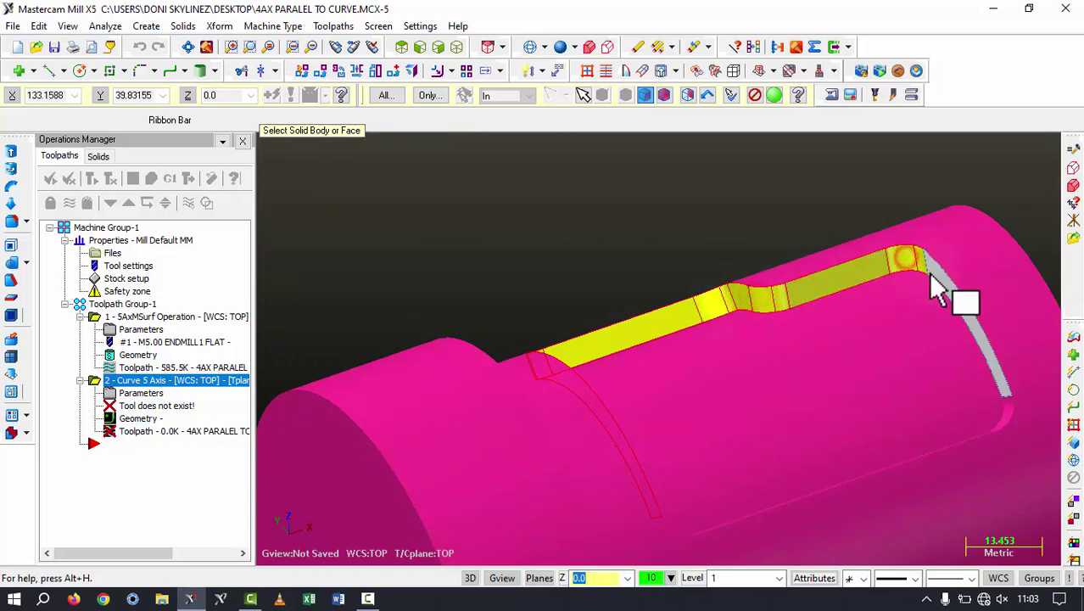
middle_drag(927, 266, 768, 131)
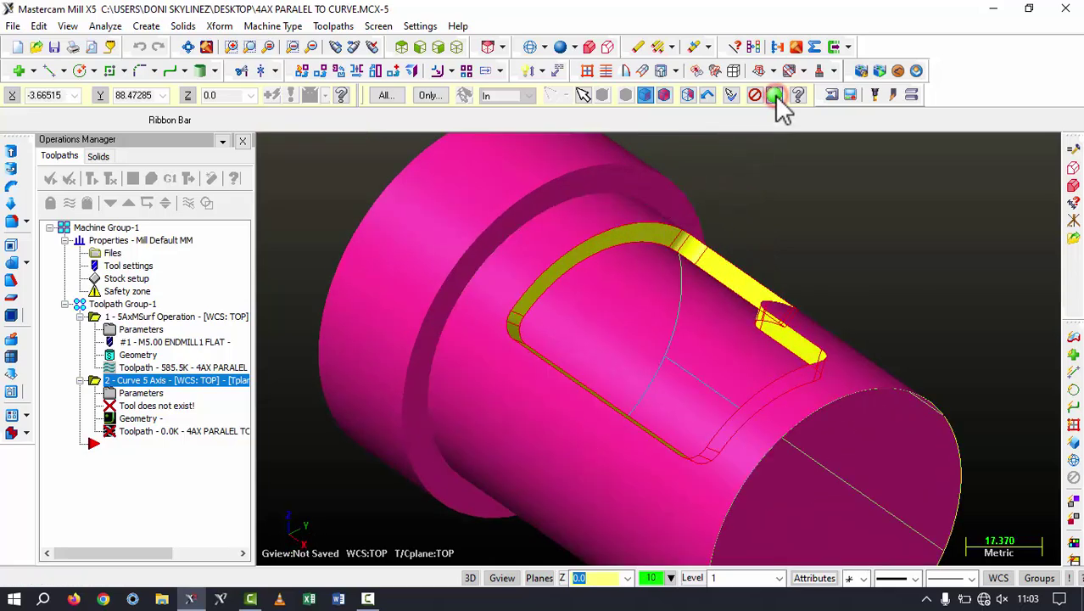
click(776, 96)
click(301, 462)
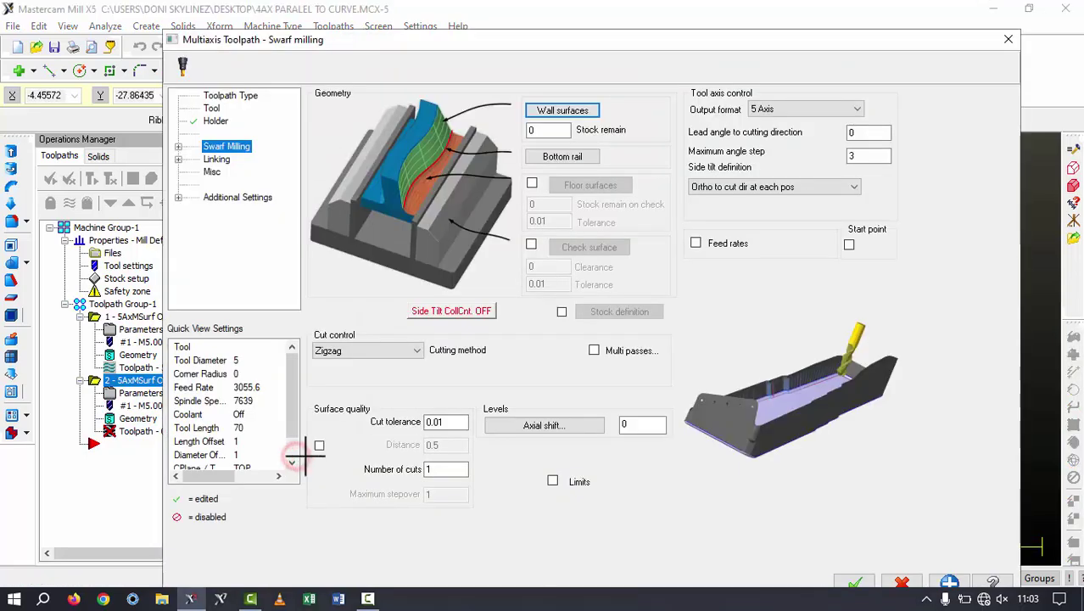
Step: Chain the pocket's bottom edge loop as the bottom rail, using the pocket floor as the reference face
click(551, 155)
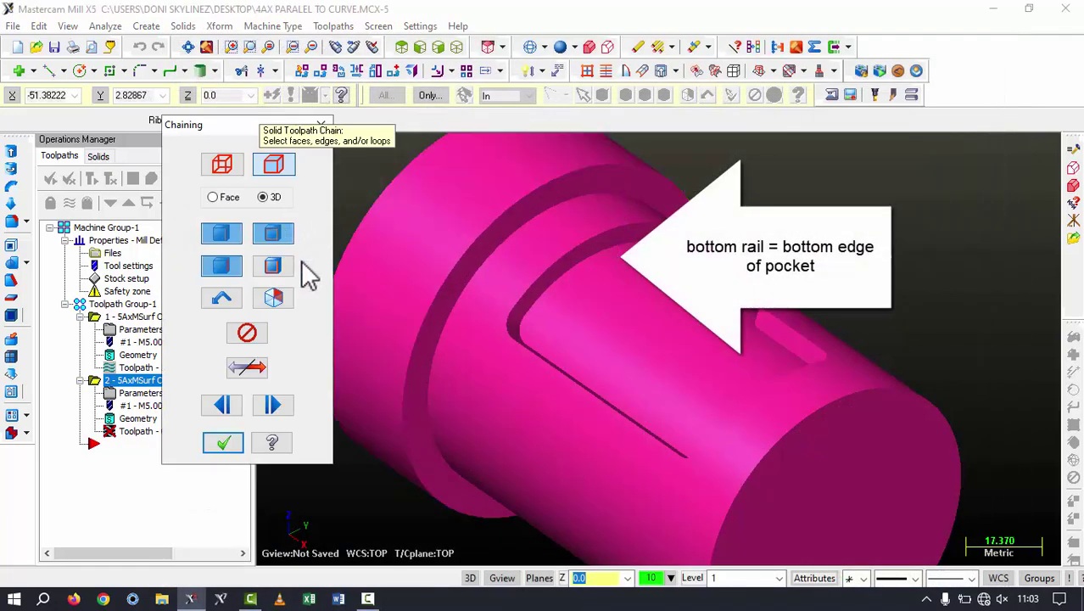
click(541, 293)
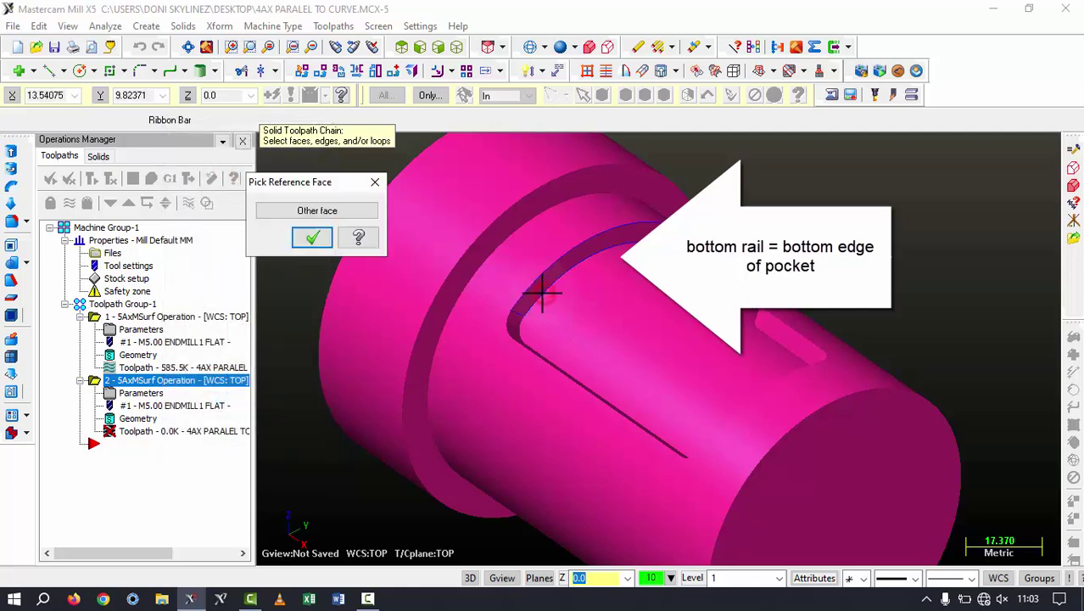
click(348, 210)
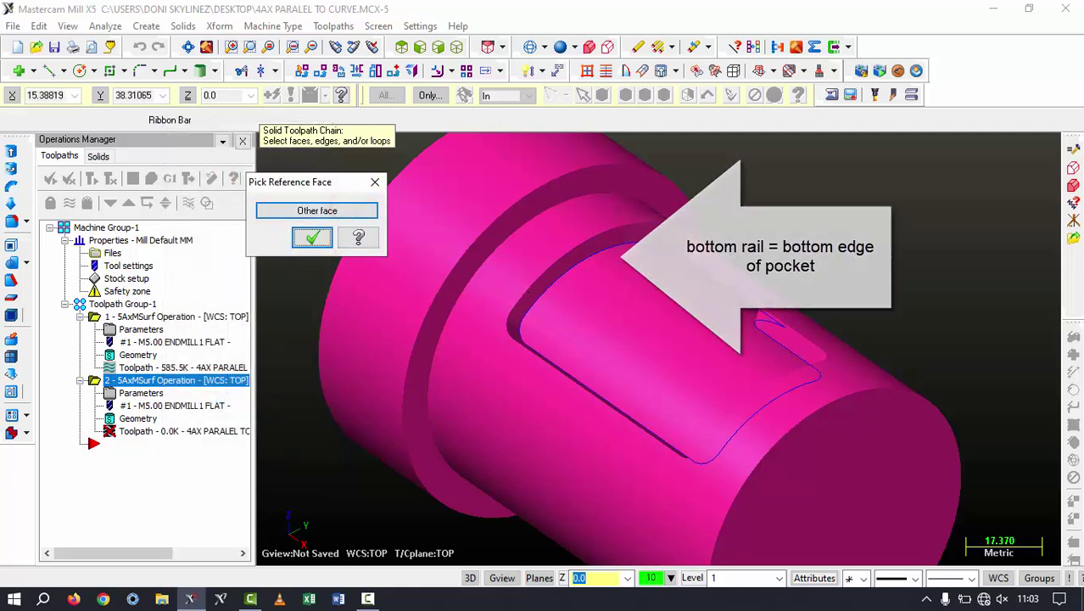
click(312, 237)
click(223, 443)
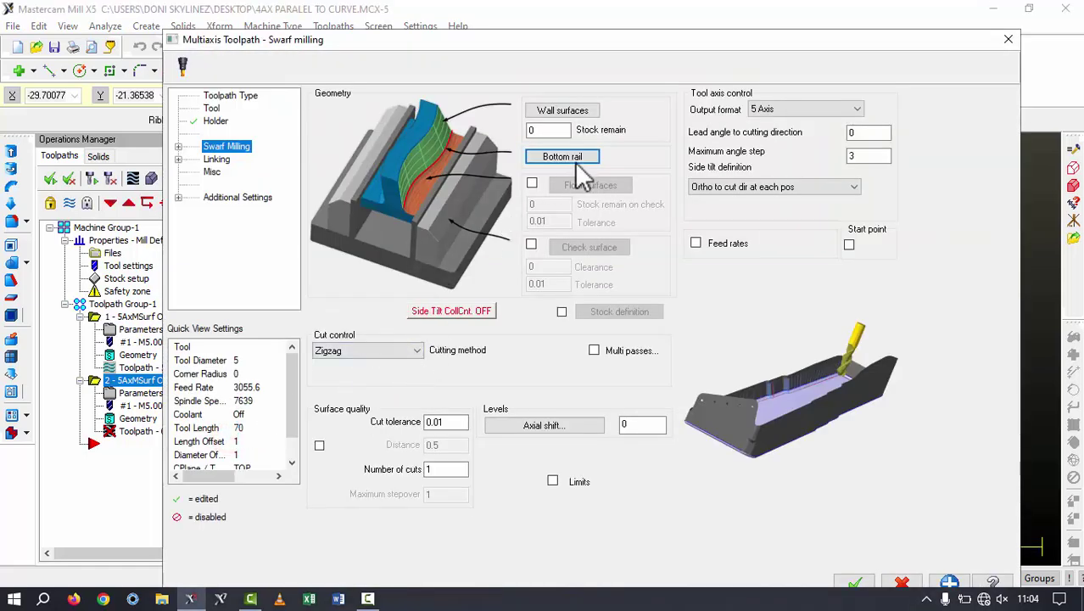
Step: Set the swarf tool axis output format to 4 Axis and the number of cuts to 2
click(785, 106)
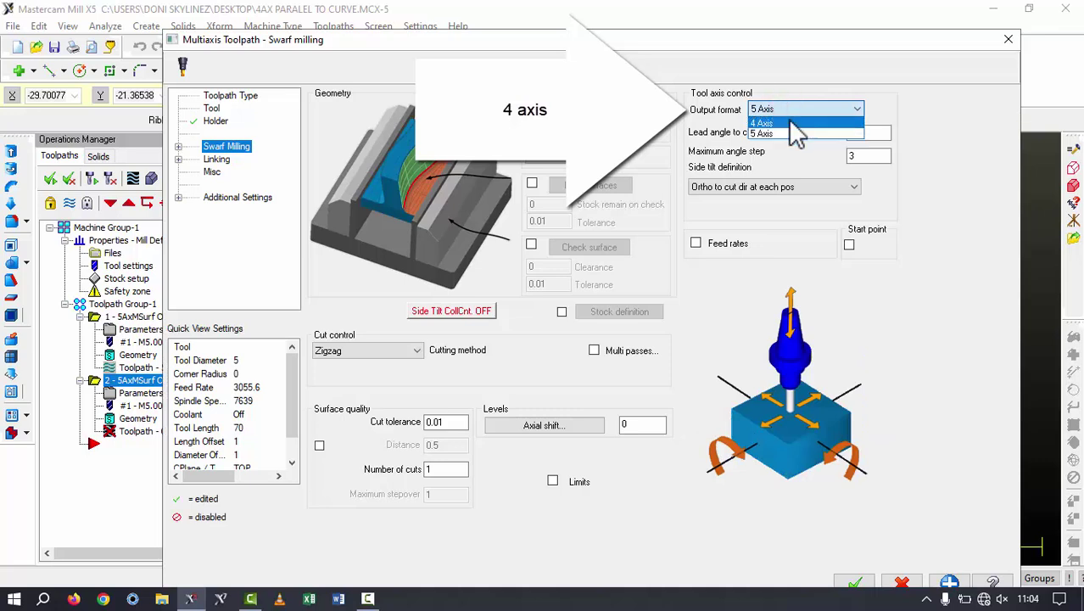
click(789, 123)
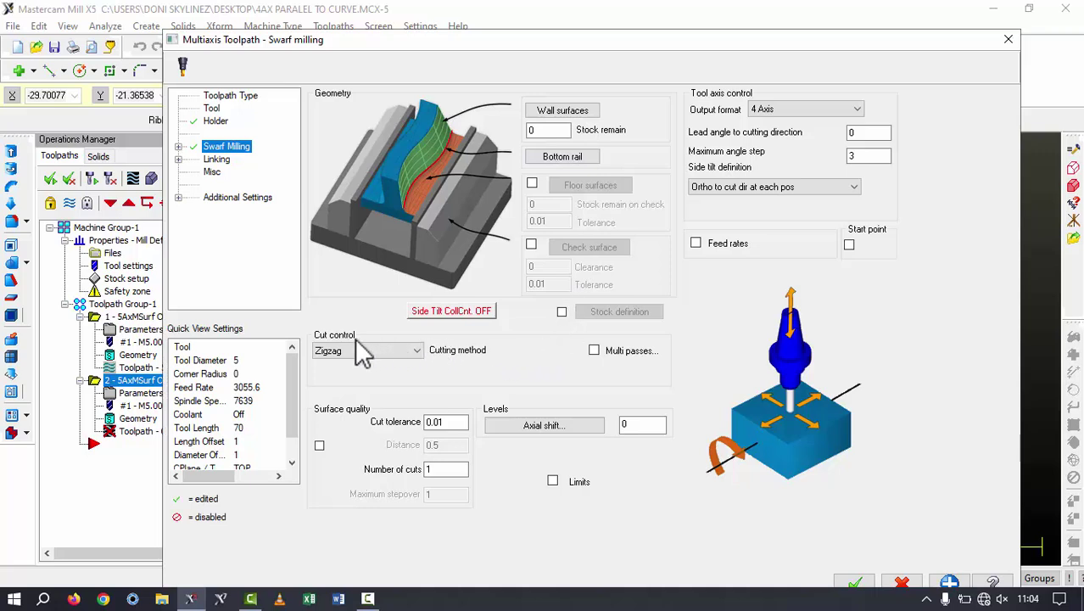
click(319, 446)
click(319, 446)
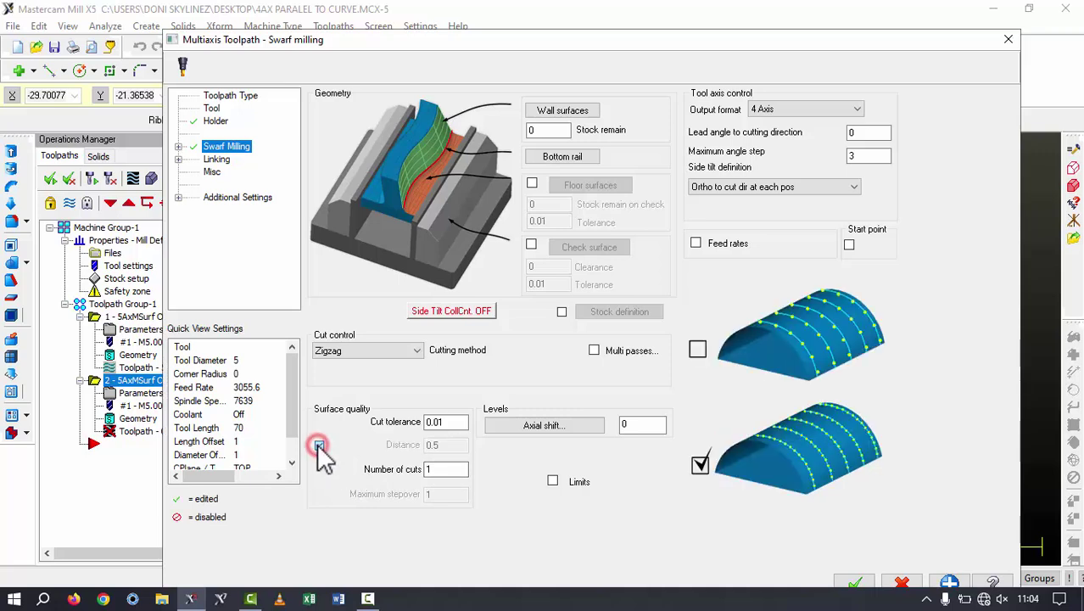
double_click(440, 469)
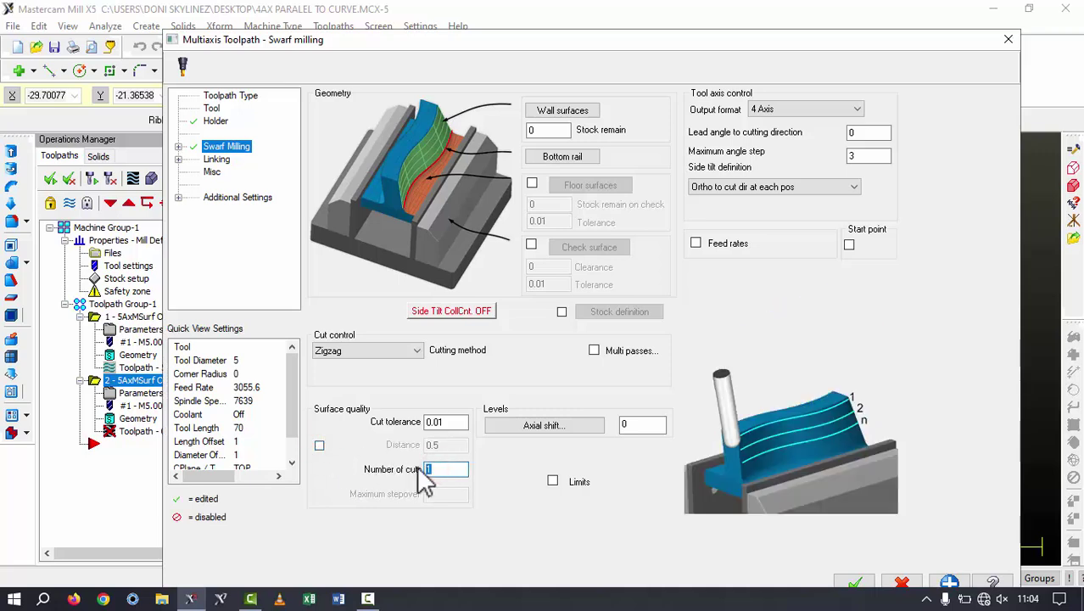
text(2)
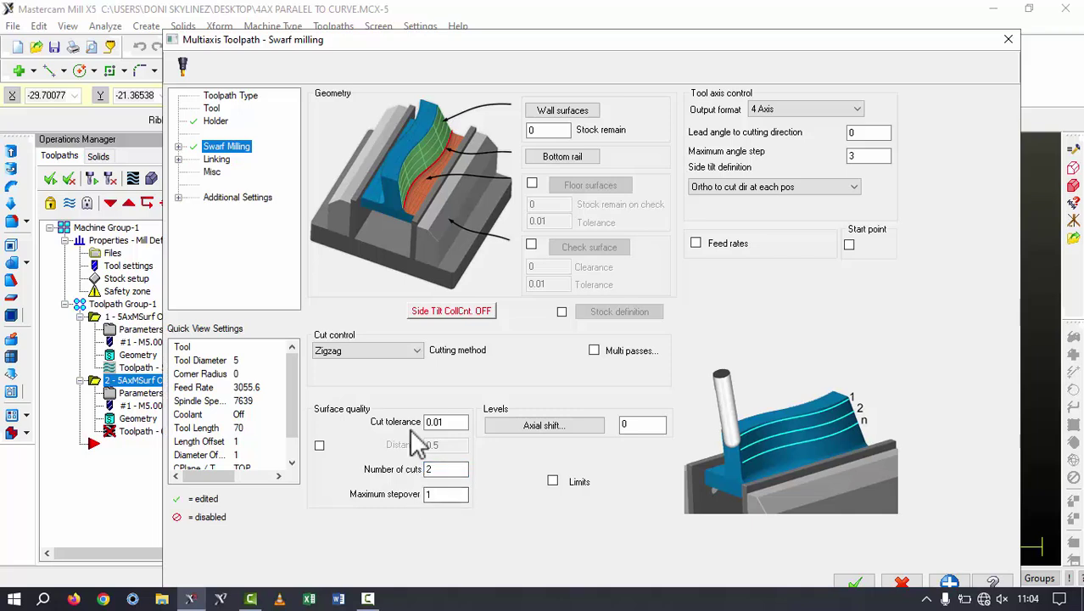
Step: Use the X axis as the 4th axis with the tool pointed to the rotary axis, and generate the swarf toolpath
click(178, 147)
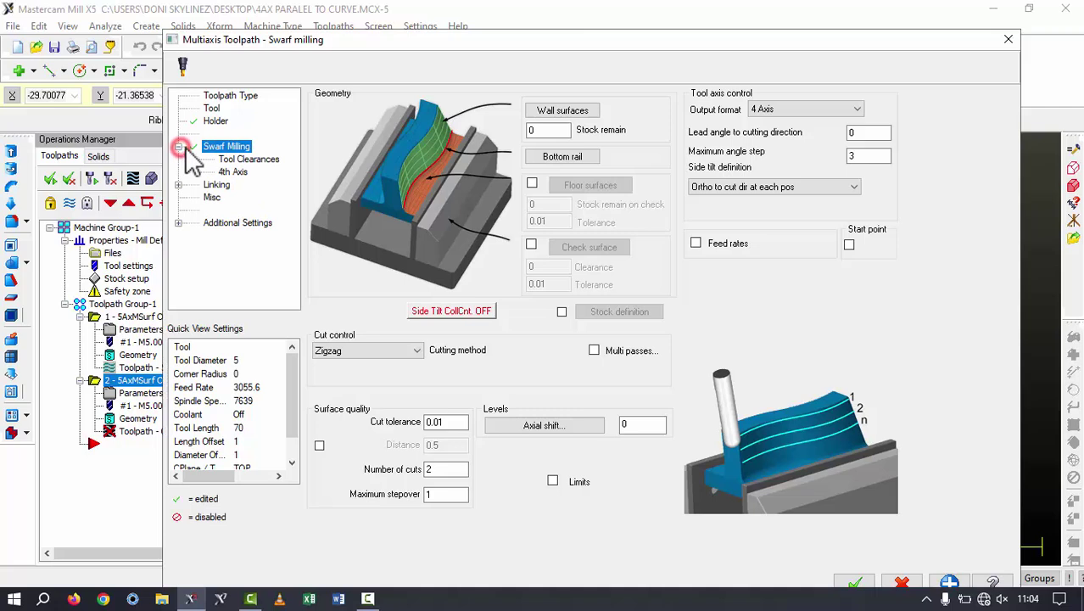
click(244, 161)
click(238, 172)
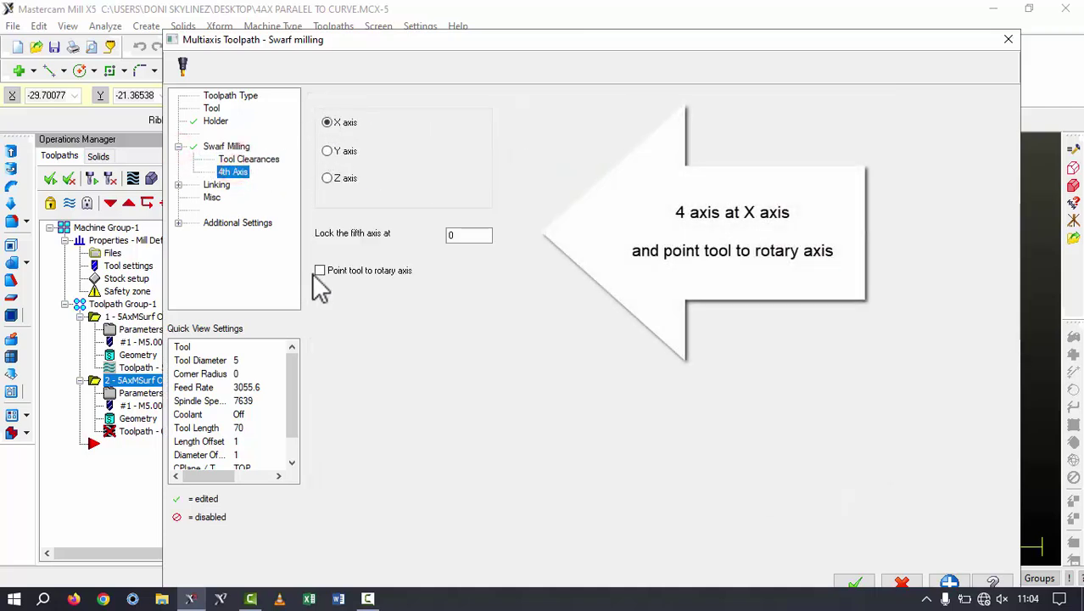
click(217, 185)
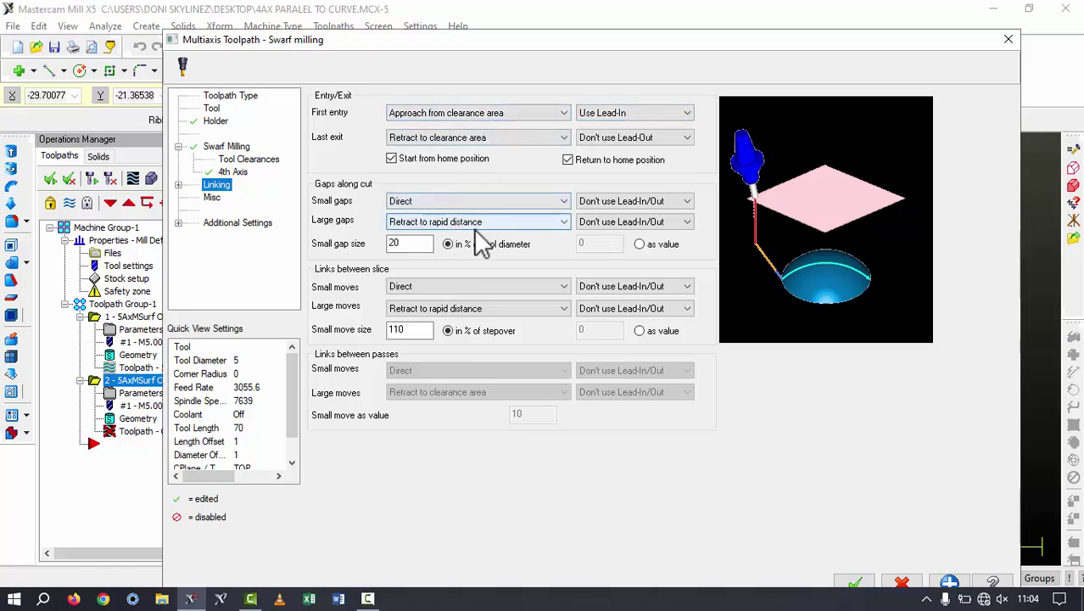
click(853, 582)
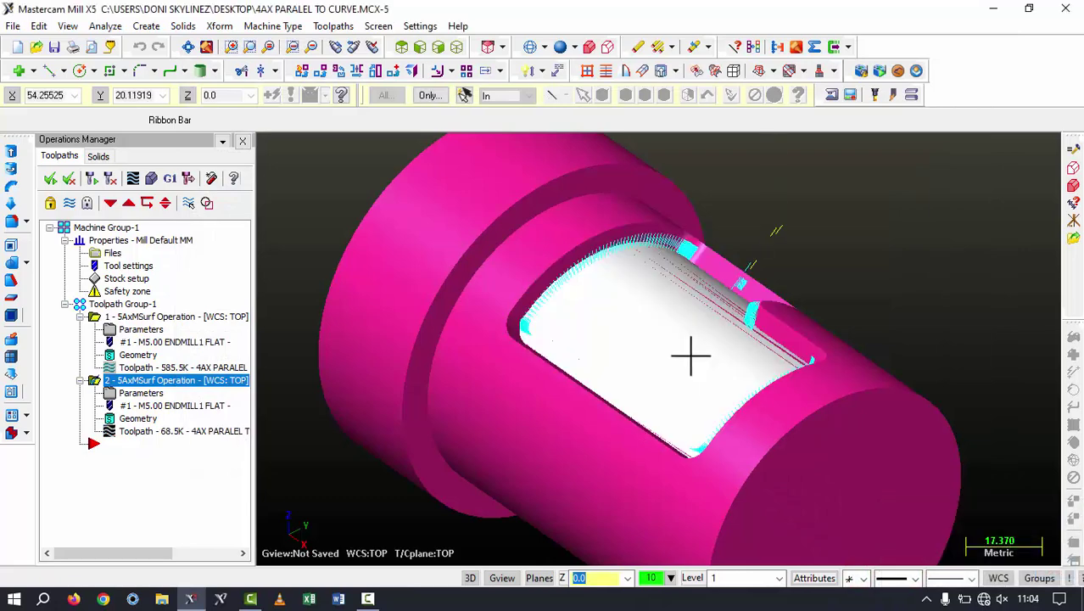
Step: Backplot the swarf milling toolpath at a slightly reduced playback speed
middle_drag(832, 250, 353, 244)
click(133, 178)
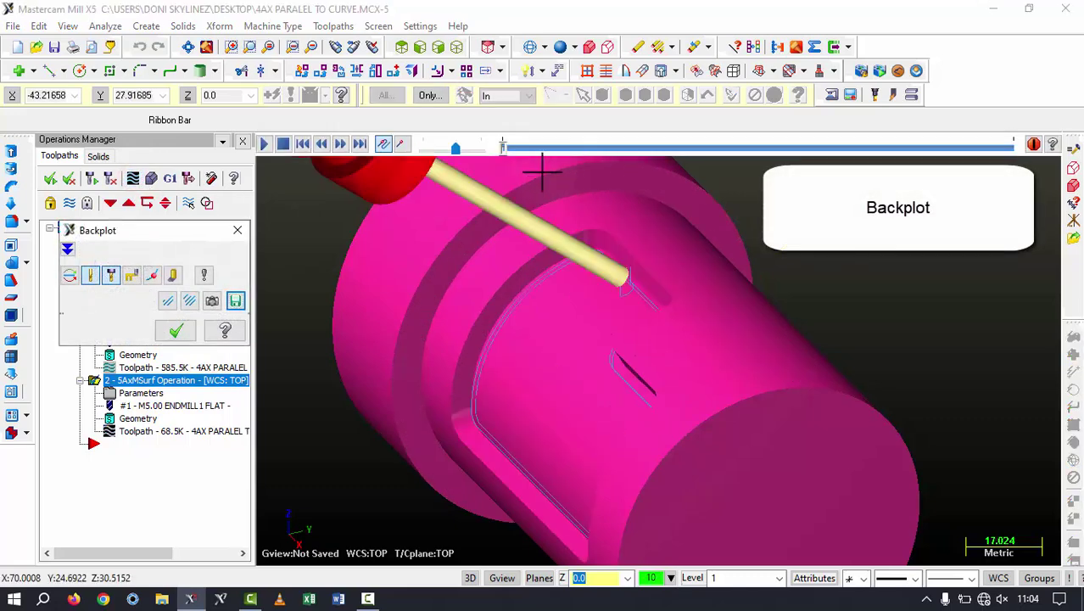
click(456, 151)
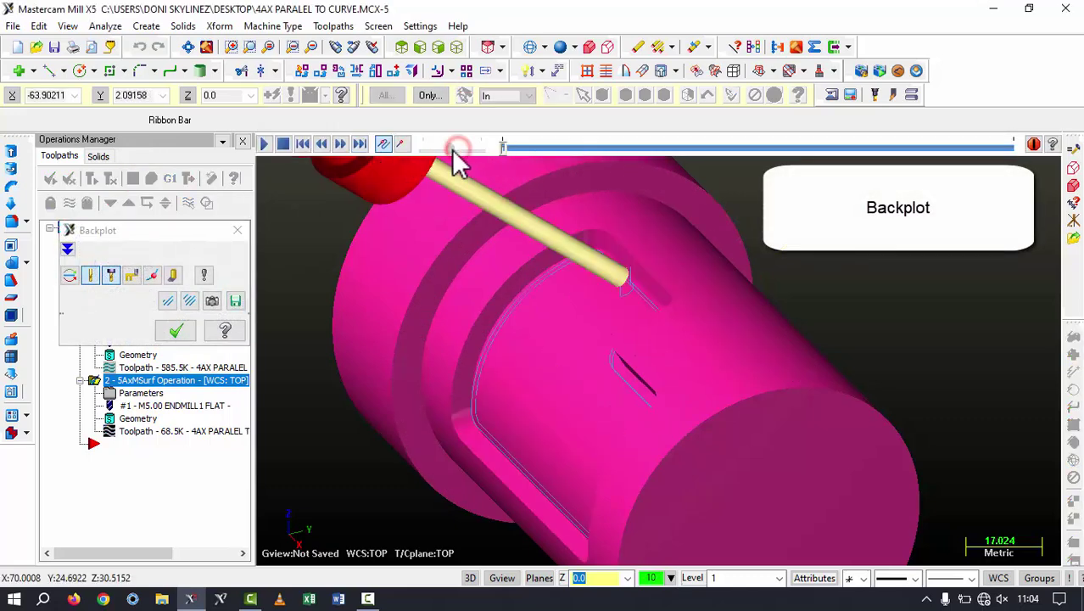
click(261, 143)
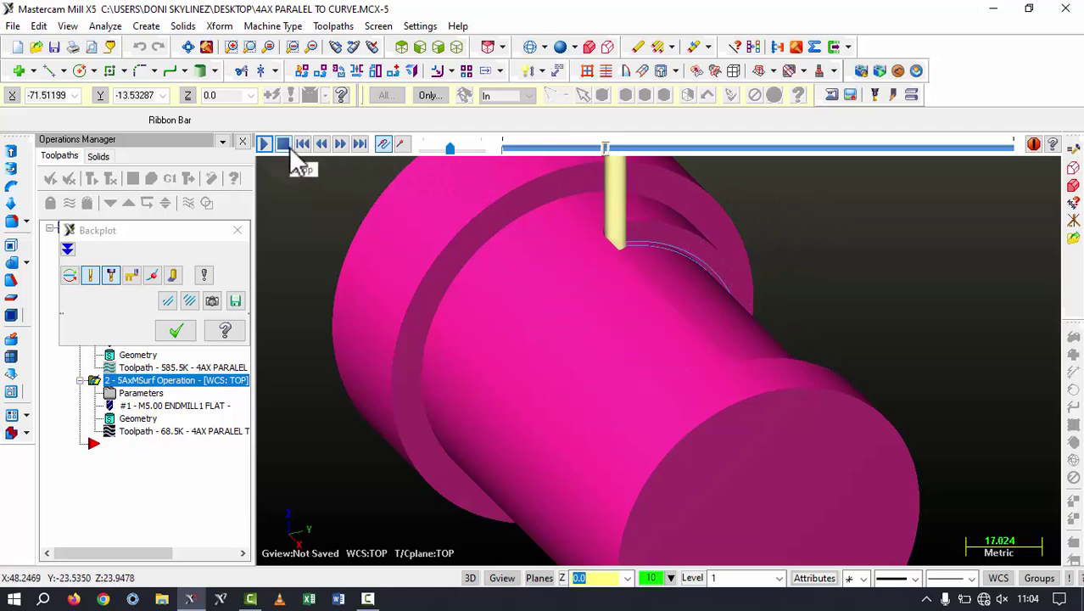
Step: Pause the backplot and examine up close how the end mill meets the pocket's wall and floor near the corner
scroll(624, 246, up, 5)
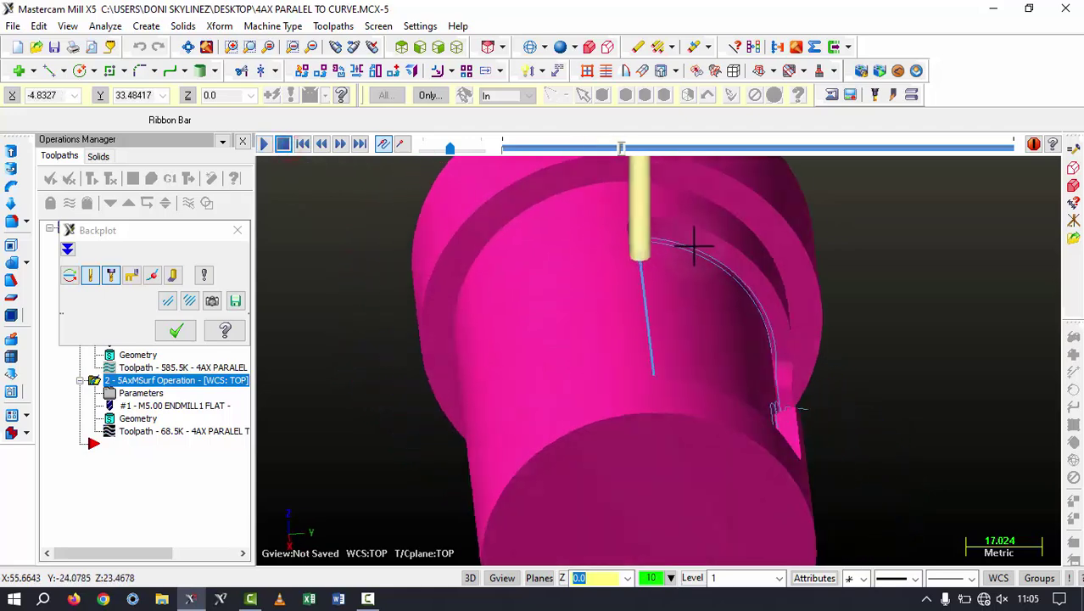
scroll(637, 254, up, 3)
scroll(636, 259, down, 3)
middle_drag(636, 259, 531, 323)
scroll(543, 280, up, 4)
scroll(571, 328, down, 1)
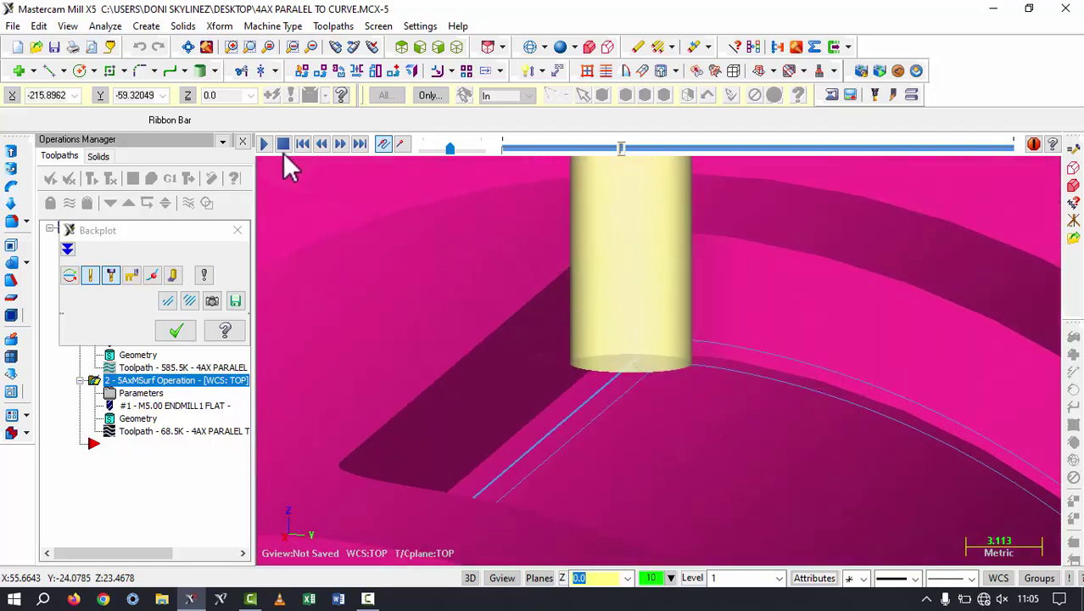
Step: Resume the swarf milling backplot, raise its playback speed slightly, follow it to the end and close the backplot
click(263, 145)
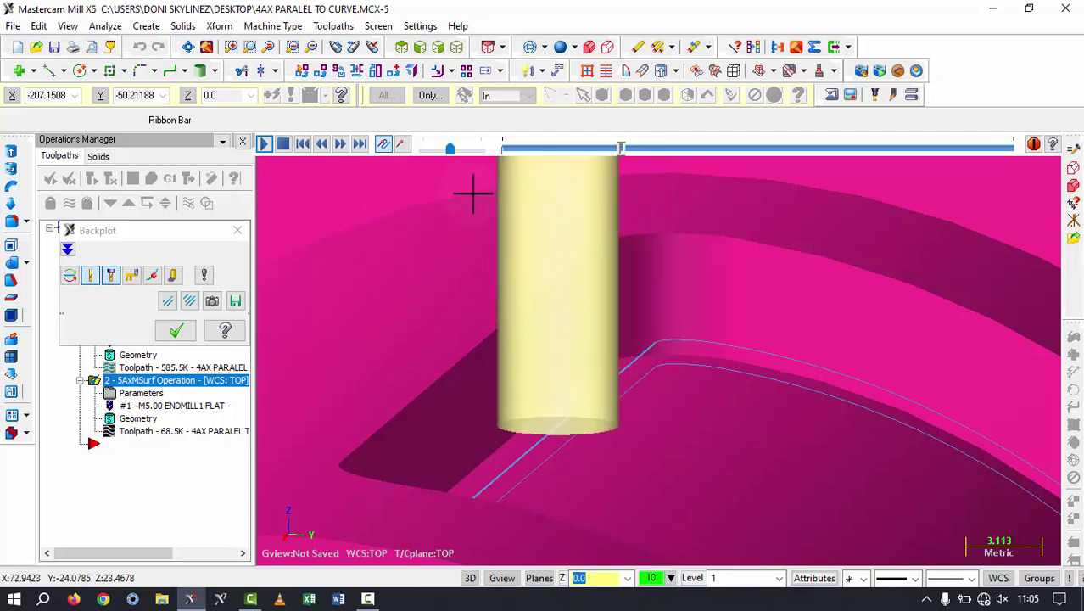
scroll(510, 205, down, 2)
scroll(552, 259, down, 5)
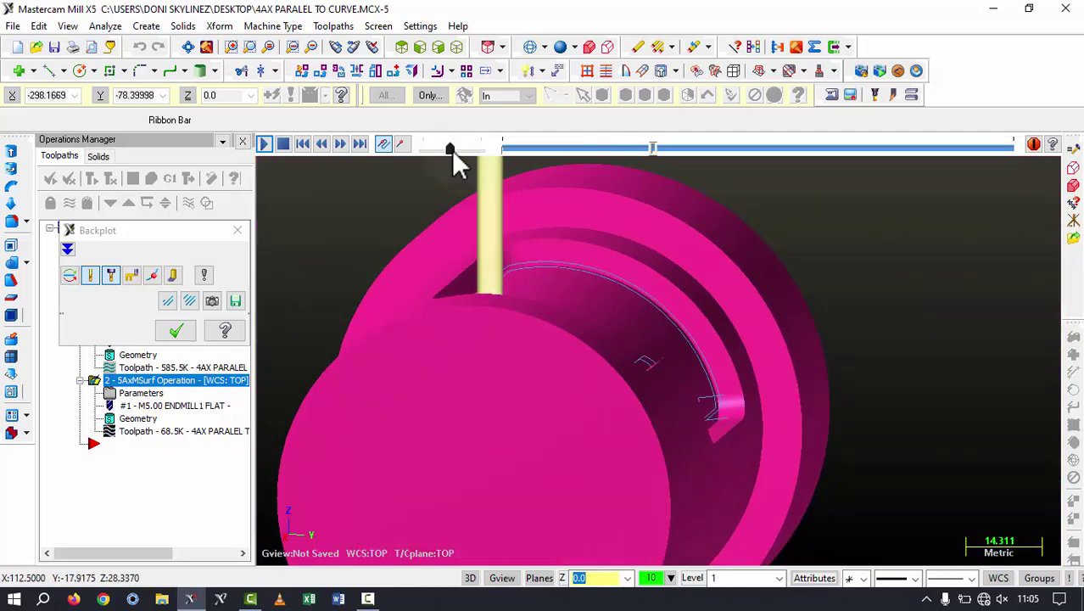
scroll(598, 286, down, 3)
middle_drag(598, 286, 575, 303)
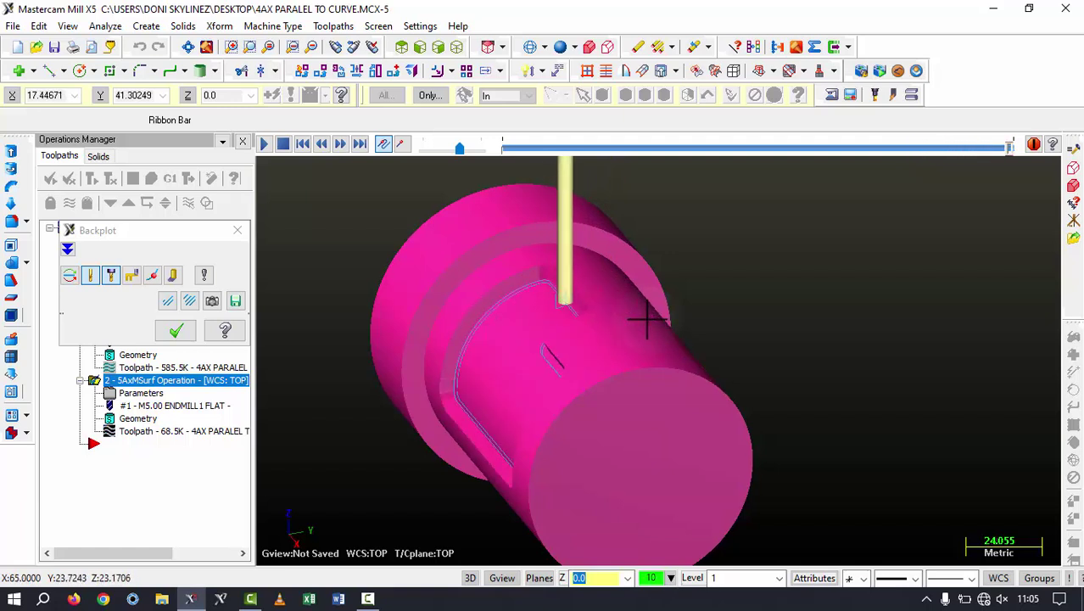
middle_drag(571, 284, 413, 319)
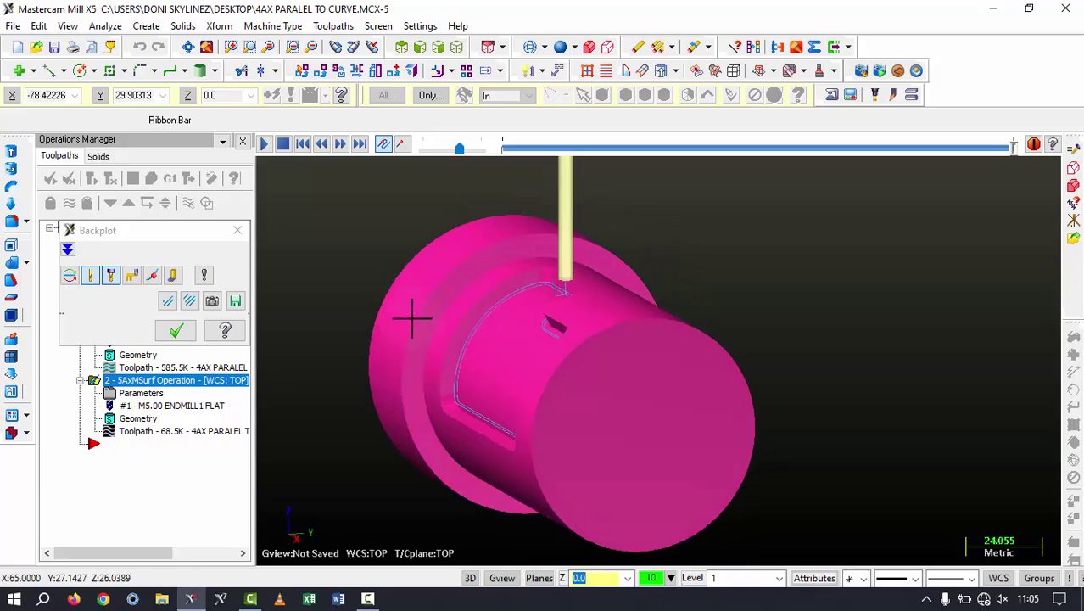
click(174, 332)
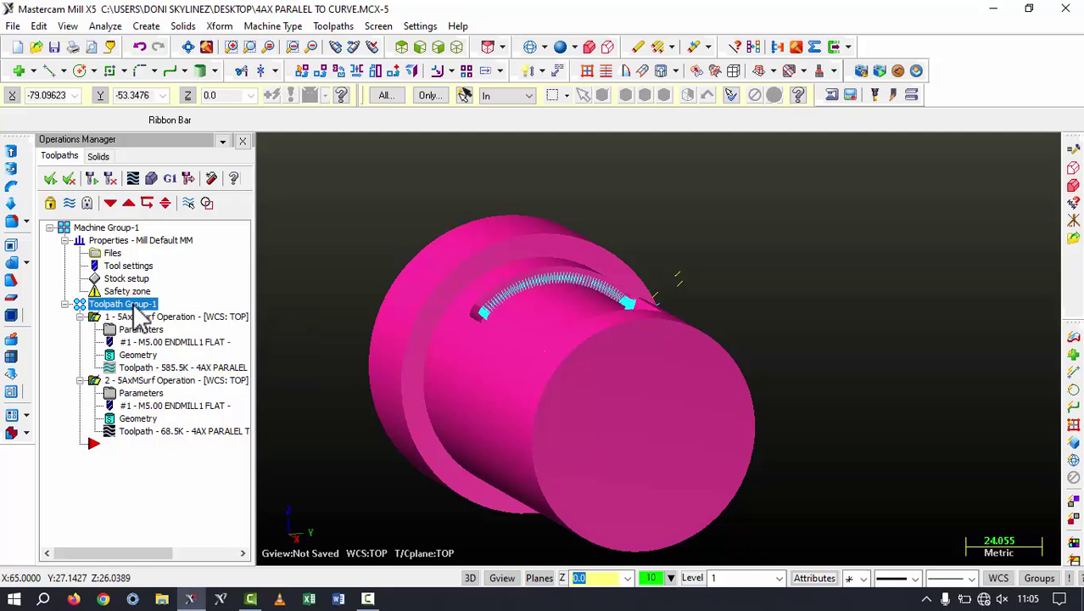
Step: Select the whole toolpath group and run a solid verification of both 5-axis multisurface operations on the cylindrical stock
middle_drag(356, 310, 263, 212)
click(154, 179)
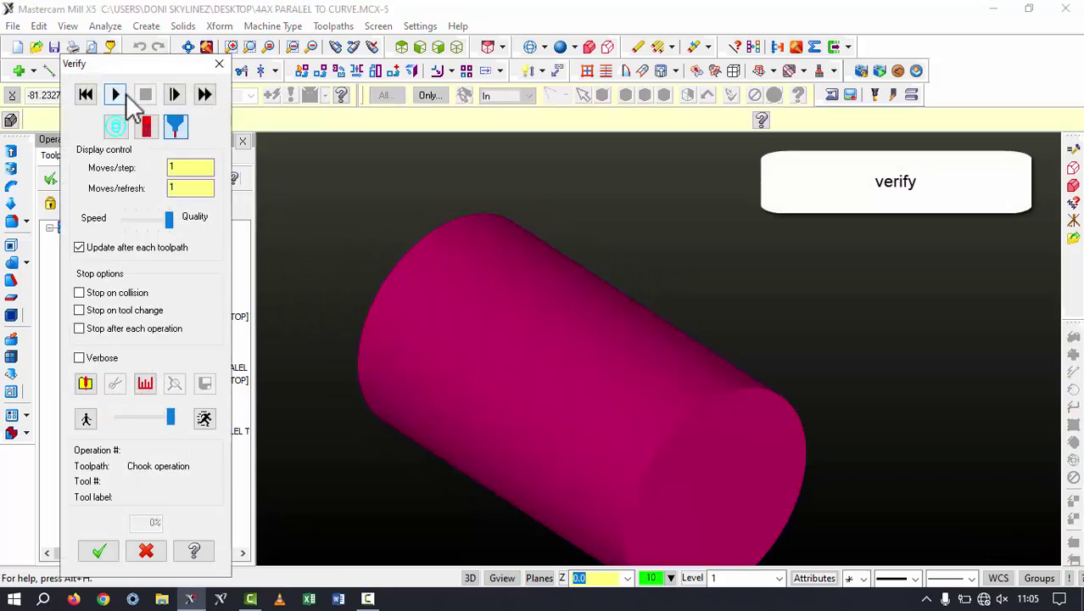
click(117, 94)
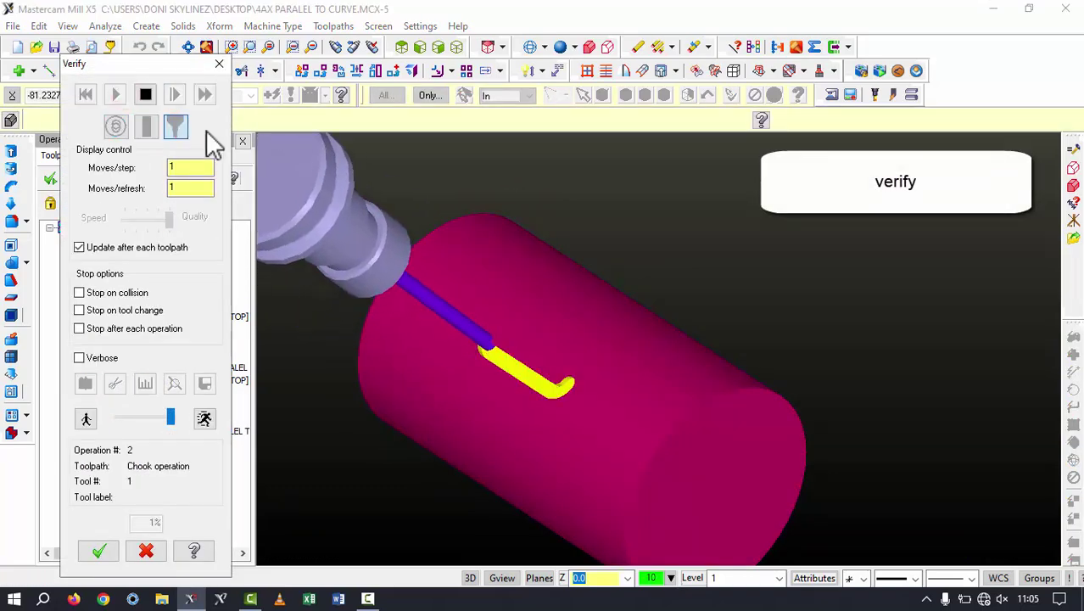
scroll(460, 271, down, 2)
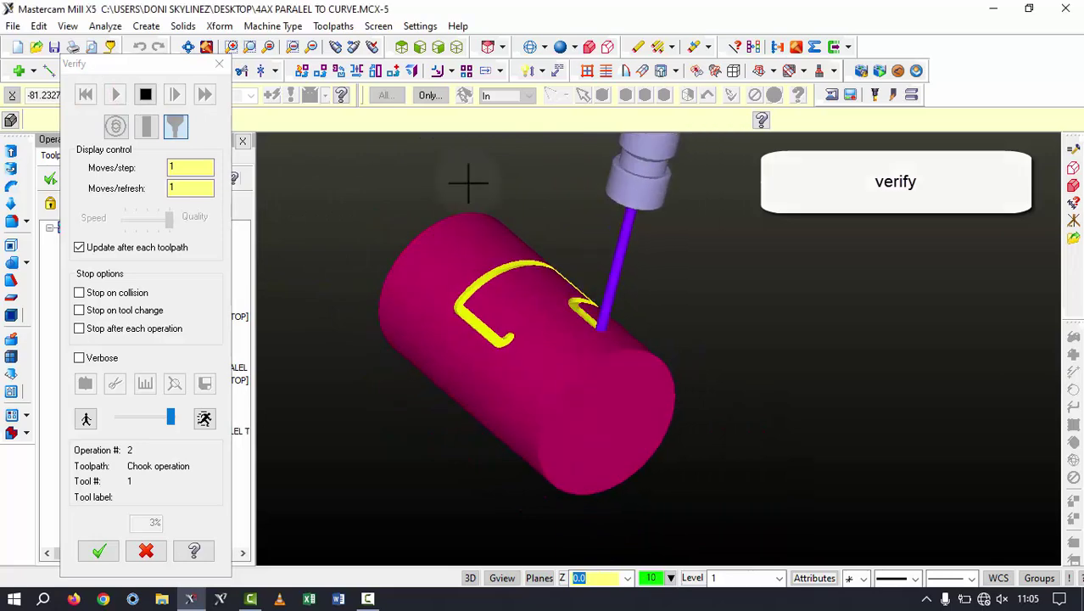
scroll(567, 253, up, 2)
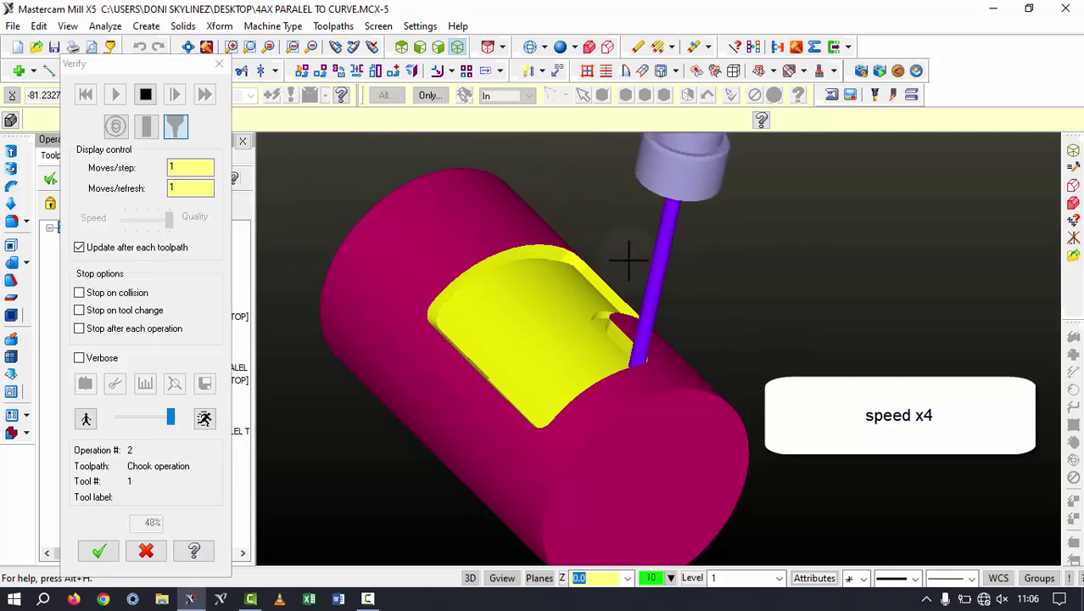
scroll(628, 382, down, 2)
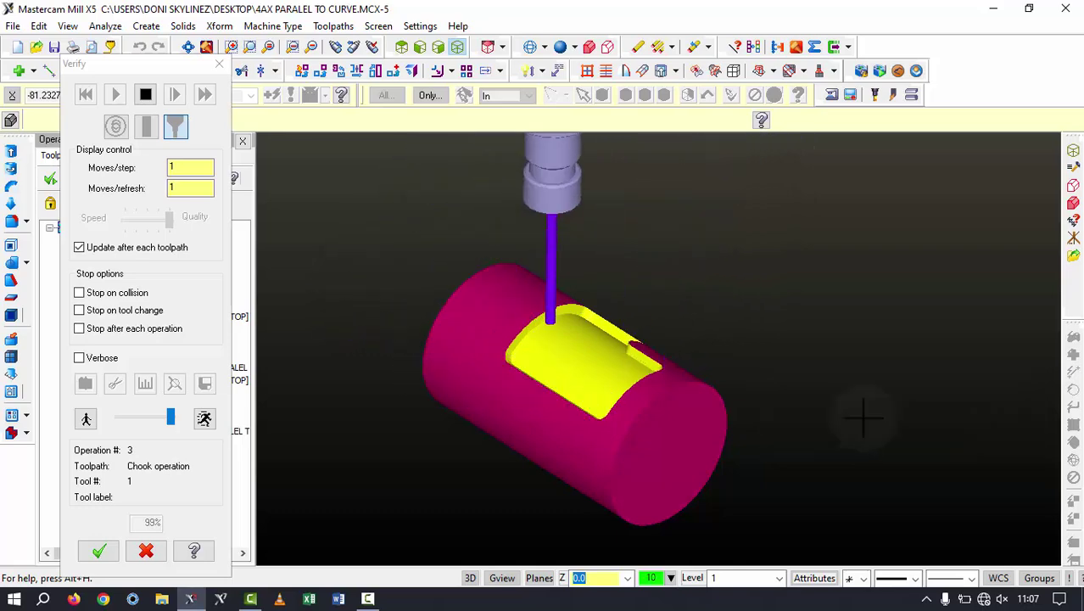
Step: Examine the verified pocket's floor and walls up close and from another angle, and close the verification
scroll(509, 356, up, 5)
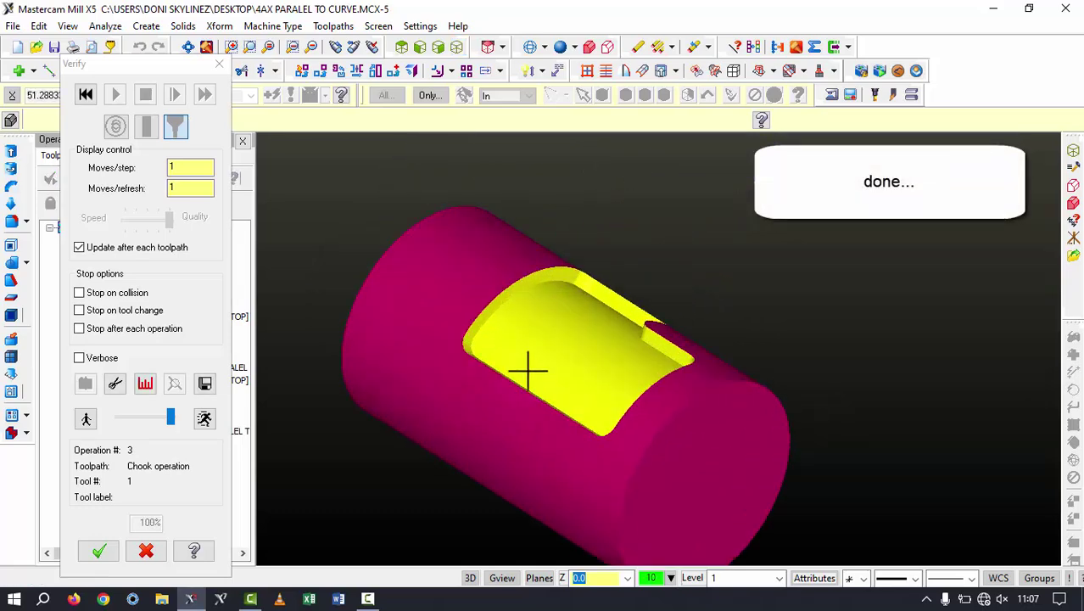
scroll(473, 339, up, 5)
scroll(473, 340, up, 5)
scroll(477, 446, down, 10)
middle_drag(641, 321, 819, 343)
middle_drag(585, 325, 766, 347)
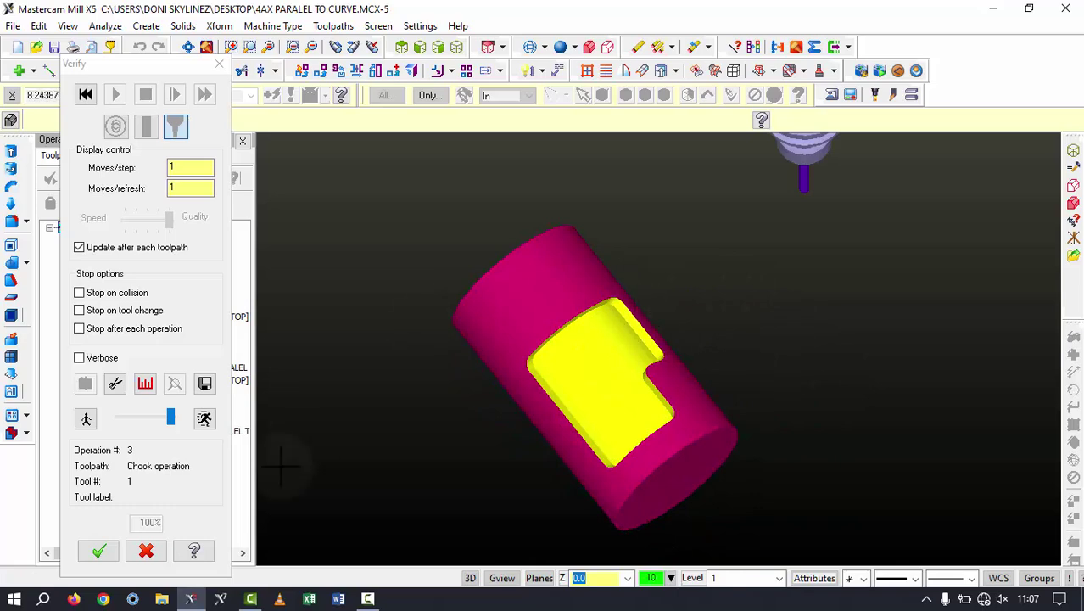
click(101, 553)
Step: Set up a machine simulation on the 2_4AXGEN_VMCTA machine with the workpiece positioned by Translation in XYZ at X 130, Y 0, Z 0
middle_drag(583, 354, 617, 305)
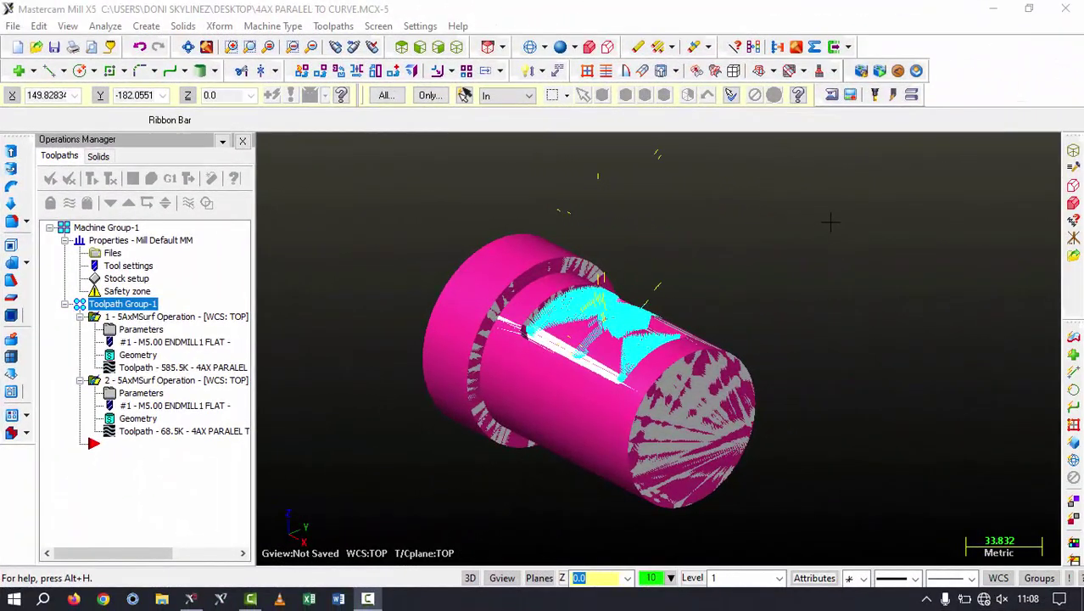
click(862, 71)
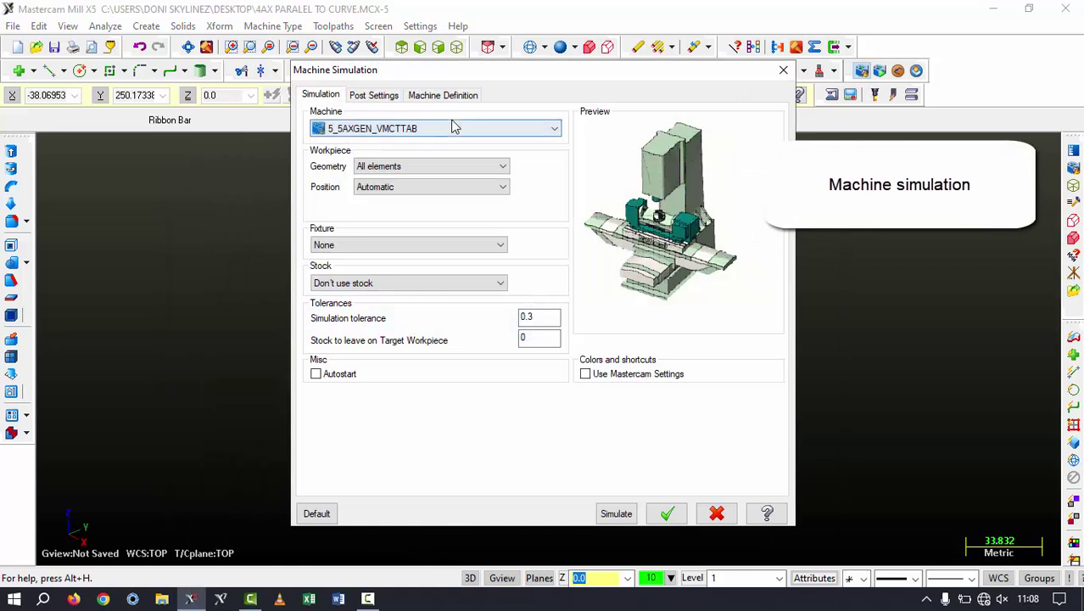
click(447, 134)
scroll(429, 183, up, 2)
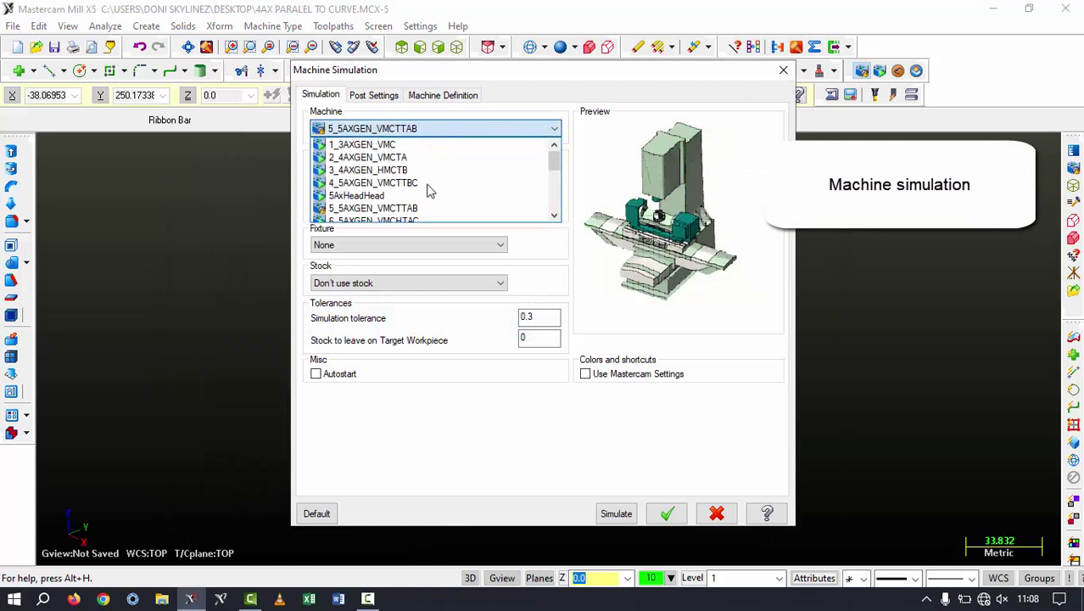
click(404, 159)
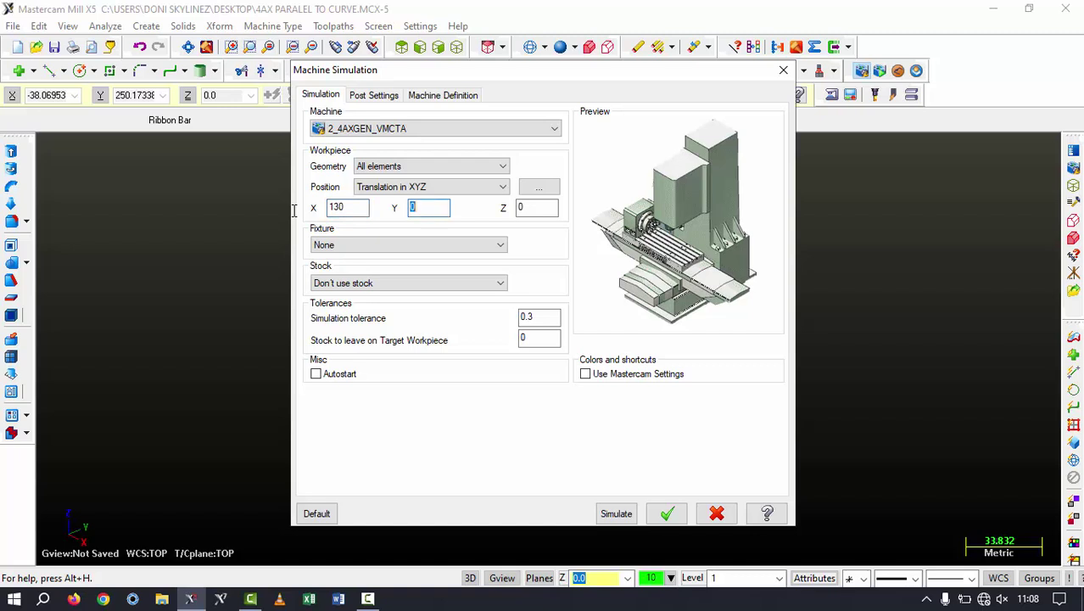
Step: Set the simulation stock to Use Mastercam stock definition and launch the machine simulation
click(387, 284)
click(386, 307)
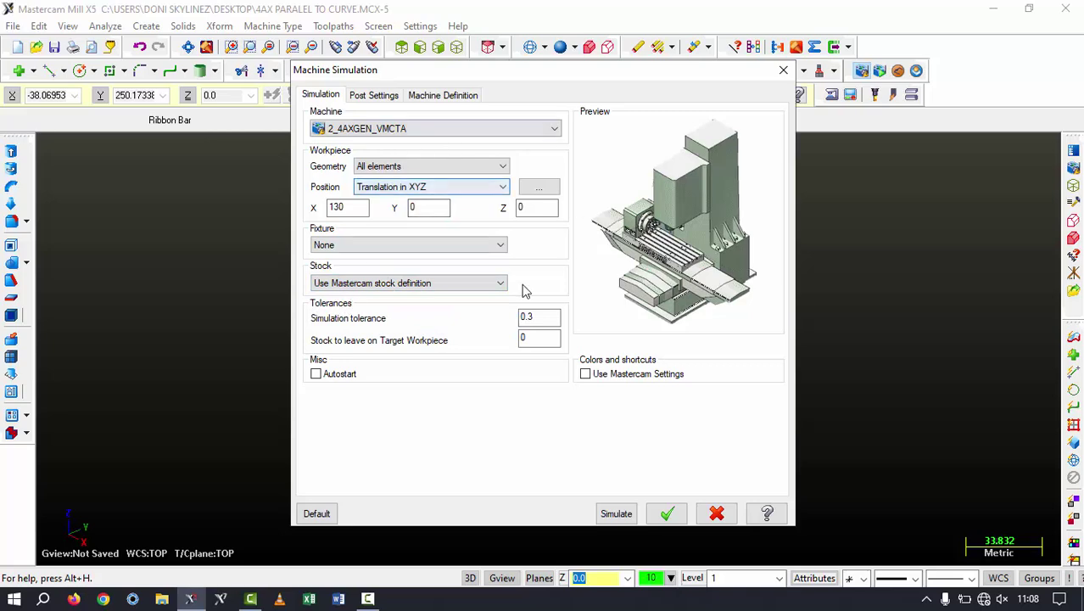
click(614, 514)
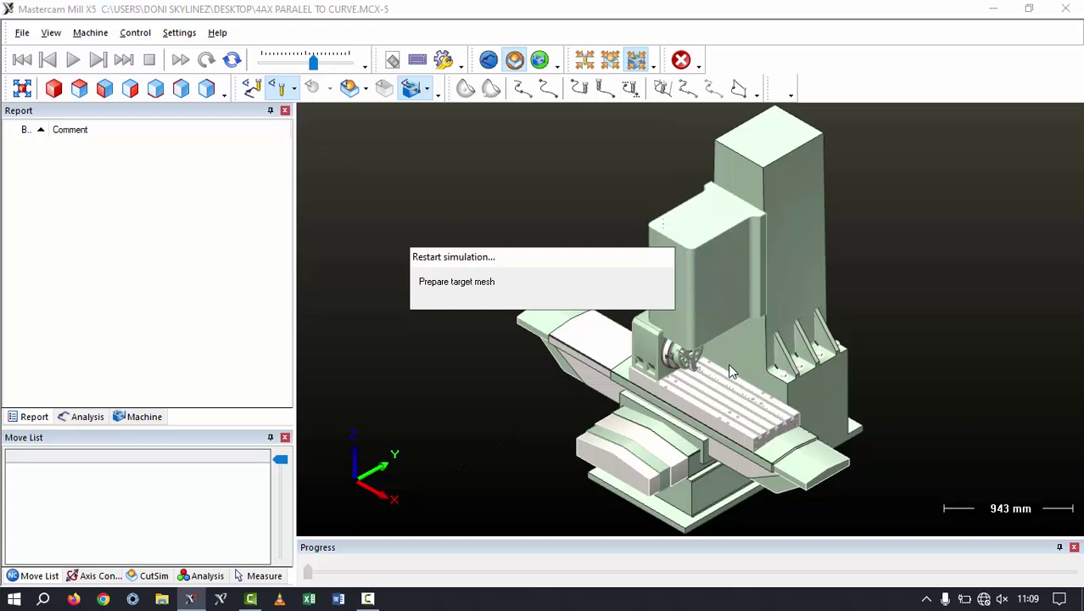
Step: Run the machine simulation of both operations while watching the tool and the chucked part up close
scroll(685, 352, down, 1)
scroll(687, 351, up, 5)
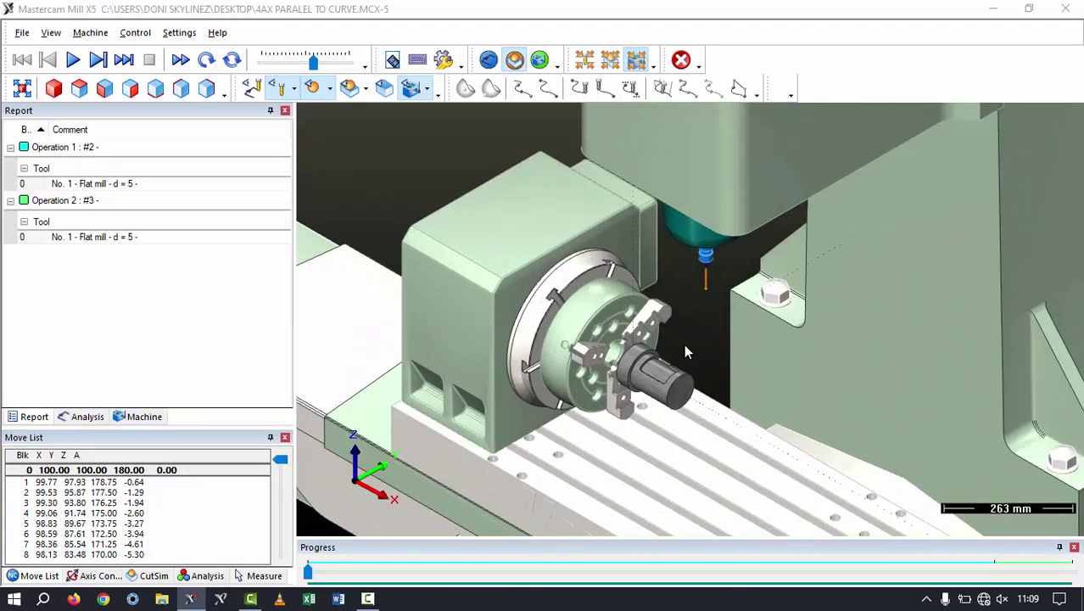
scroll(690, 351, up, 3)
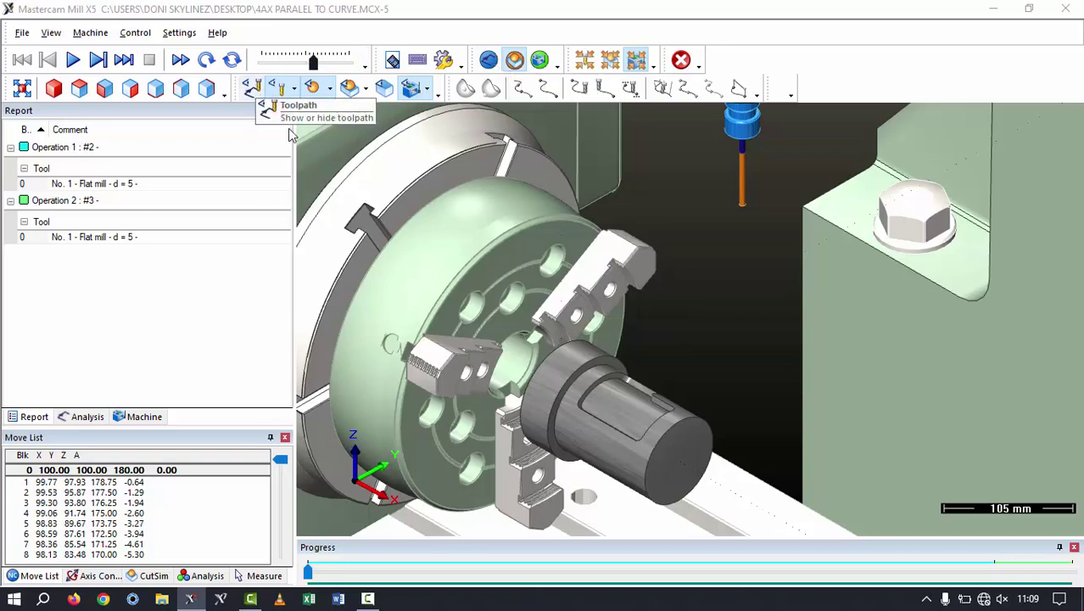
click(74, 59)
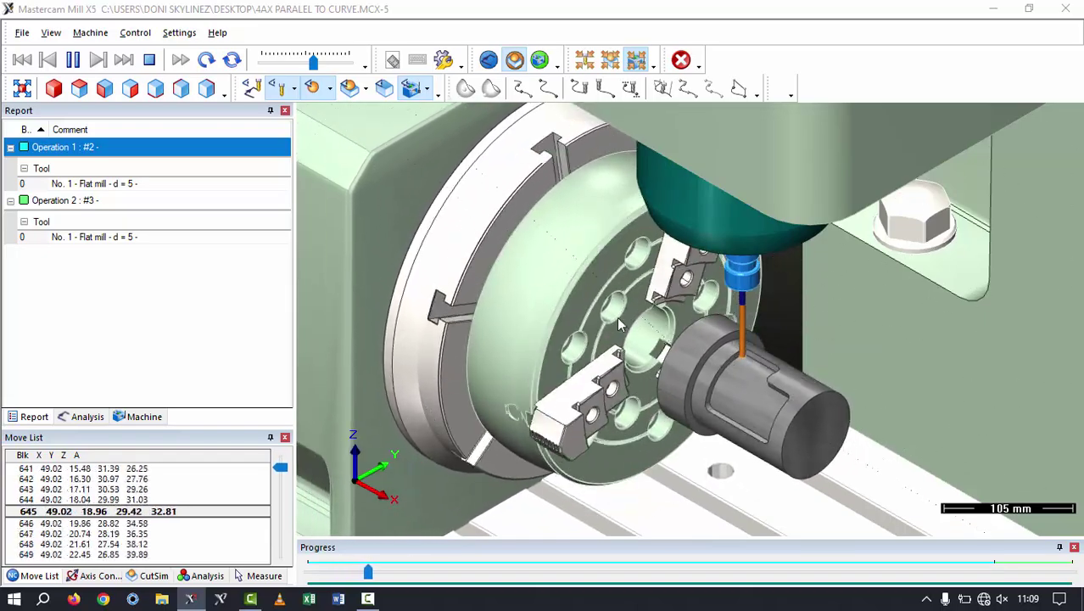
scroll(509, 304, up, 3)
scroll(399, 297, down, 3)
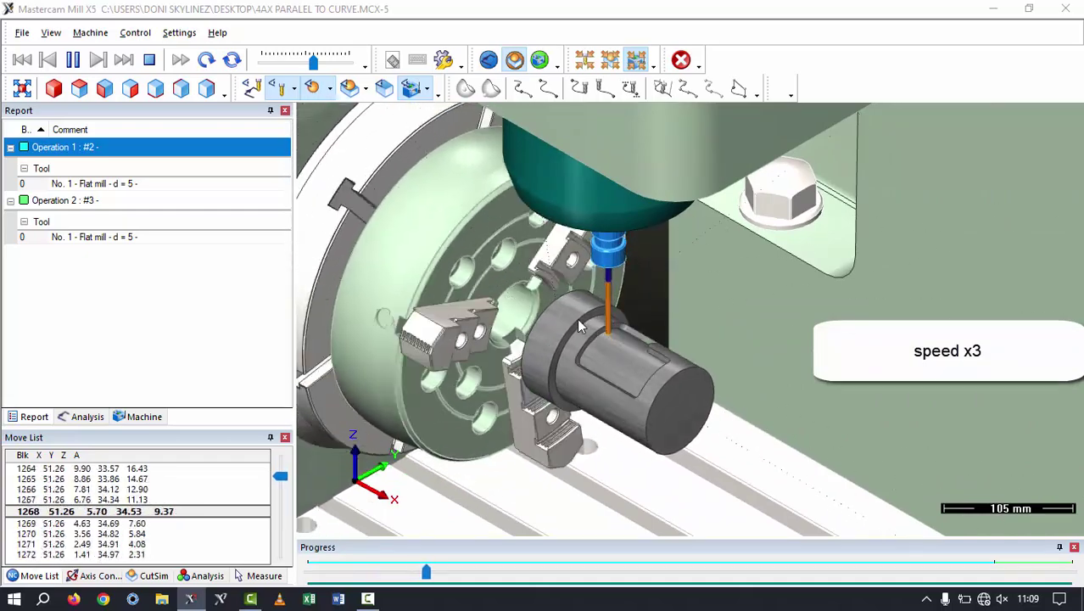
drag(315, 63, 305, 62)
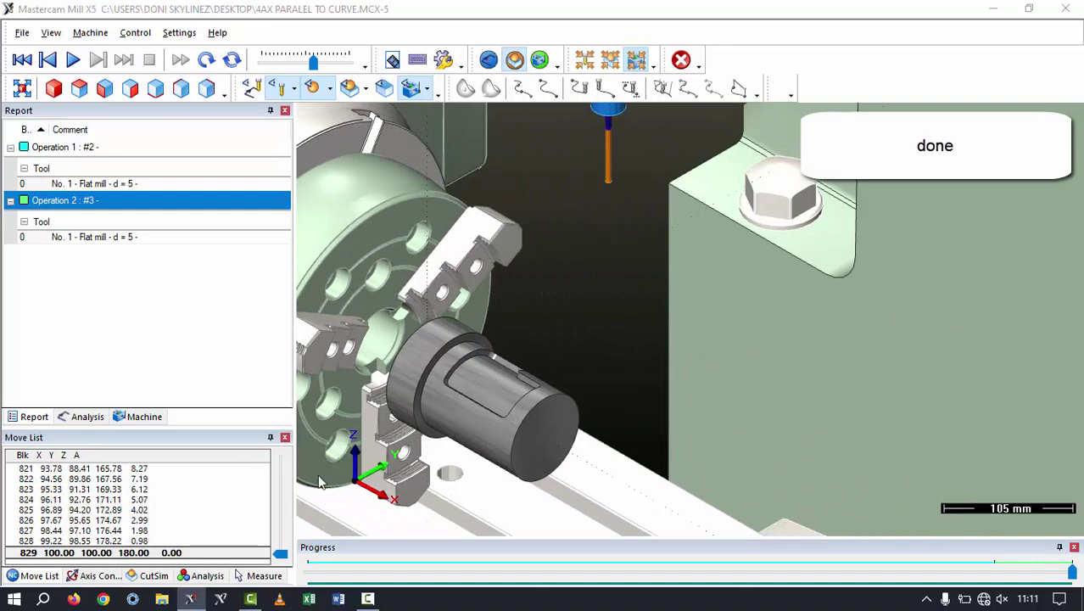
Step: Examine the finished pocket on the chucked cylinder up close and within the whole machine setup
scroll(668, 362, up, 3)
scroll(528, 359, down, 6)
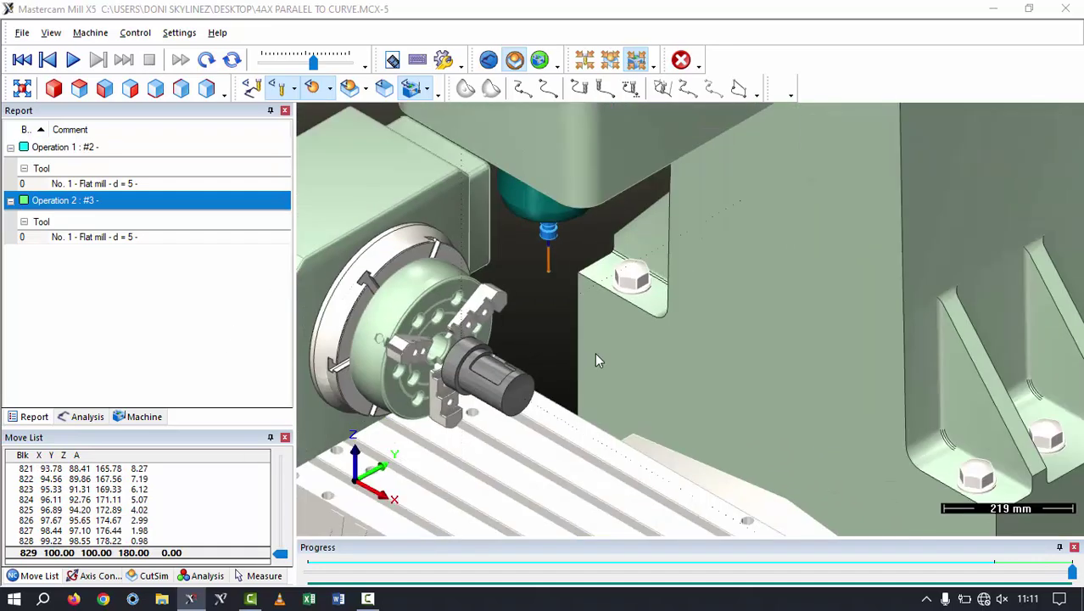
scroll(701, 378, down, 2)
scroll(620, 385, up, 6)
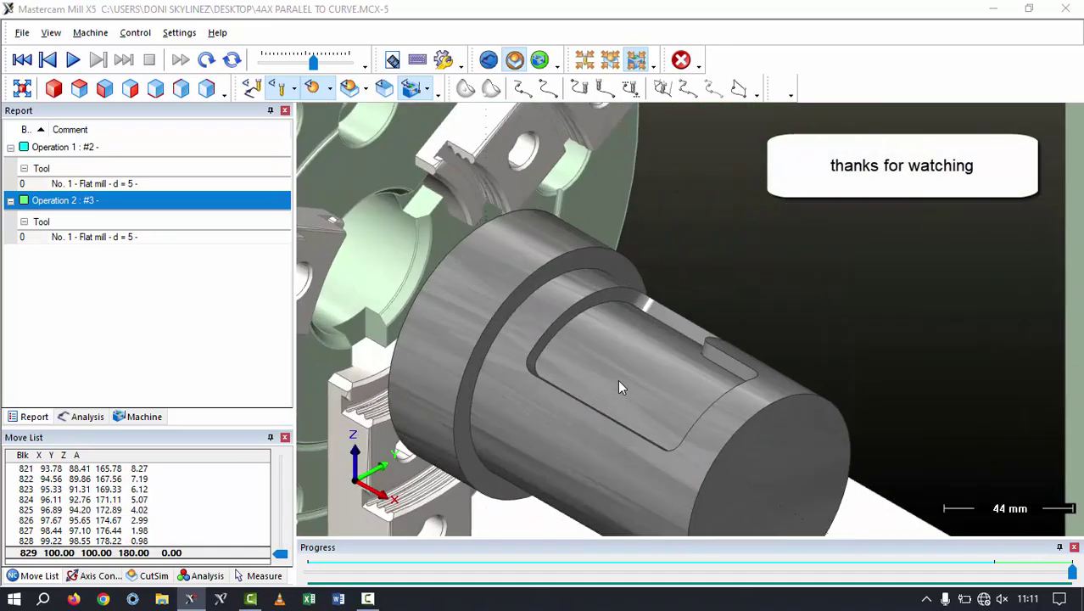
middle_drag(709, 347, 740, 321)
scroll(739, 319, up, 2)
scroll(735, 320, down, 6)
scroll(723, 327, up, 1)
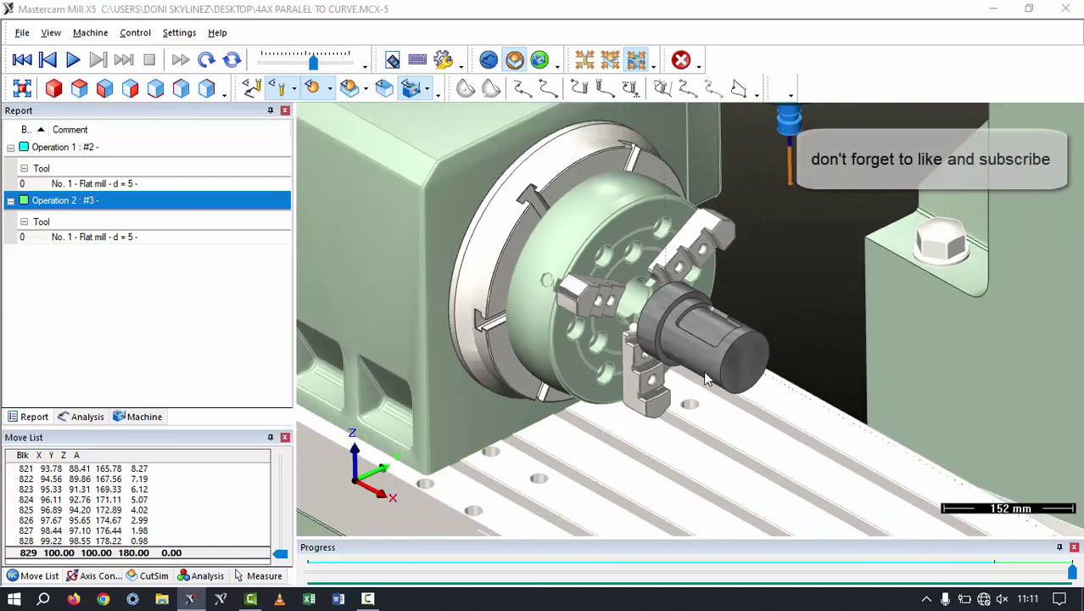
middle_drag(631, 408, 552, 146)
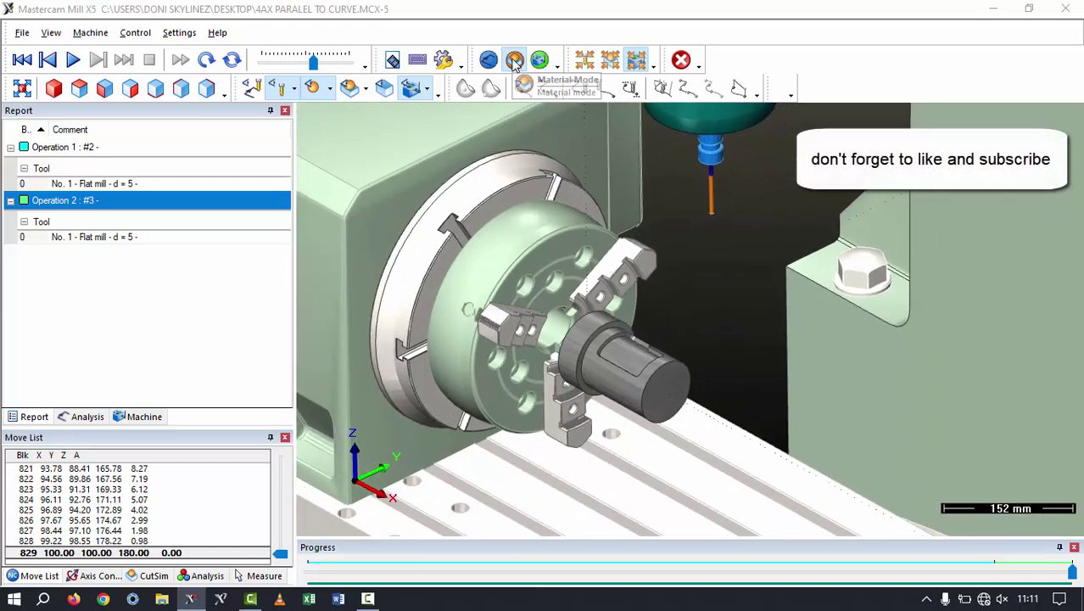